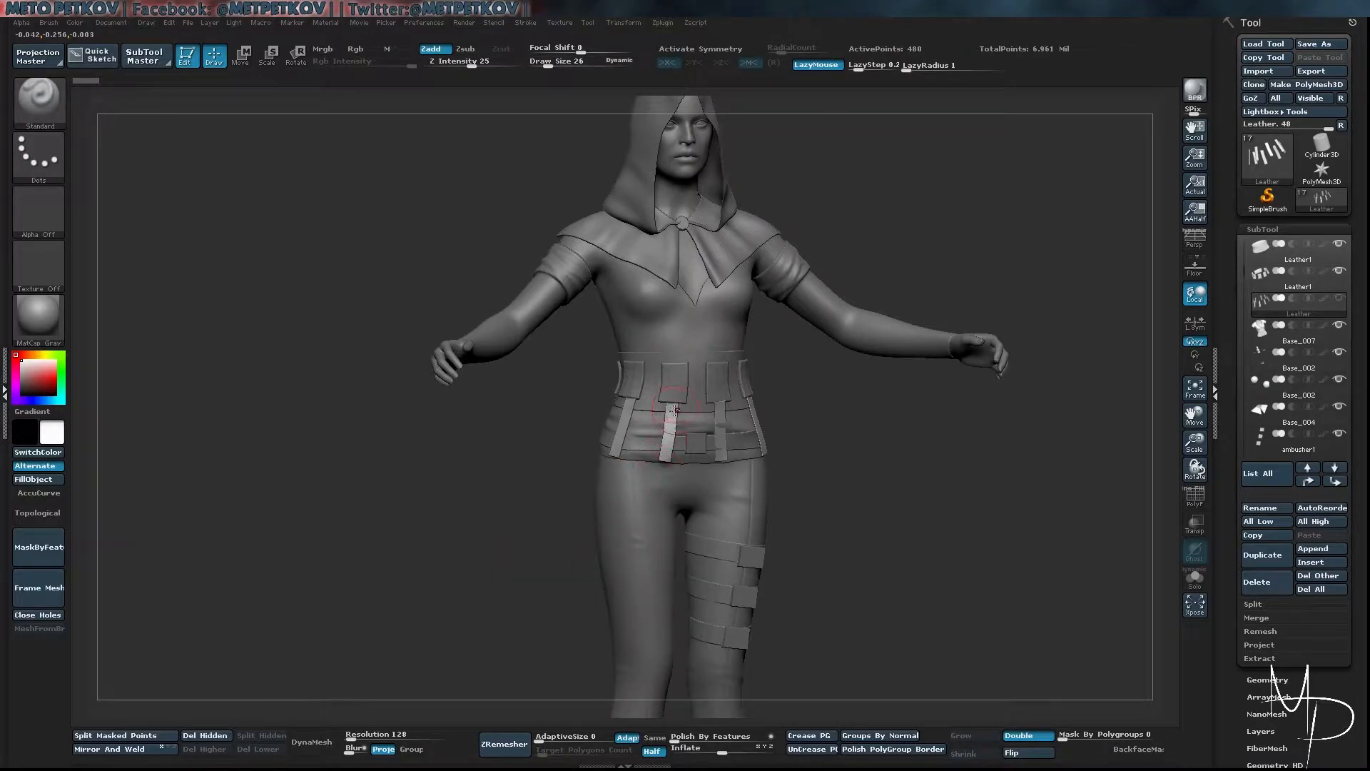
pyautogui.moveTo(558, 456); pyautogui.dragTo(535, 453)
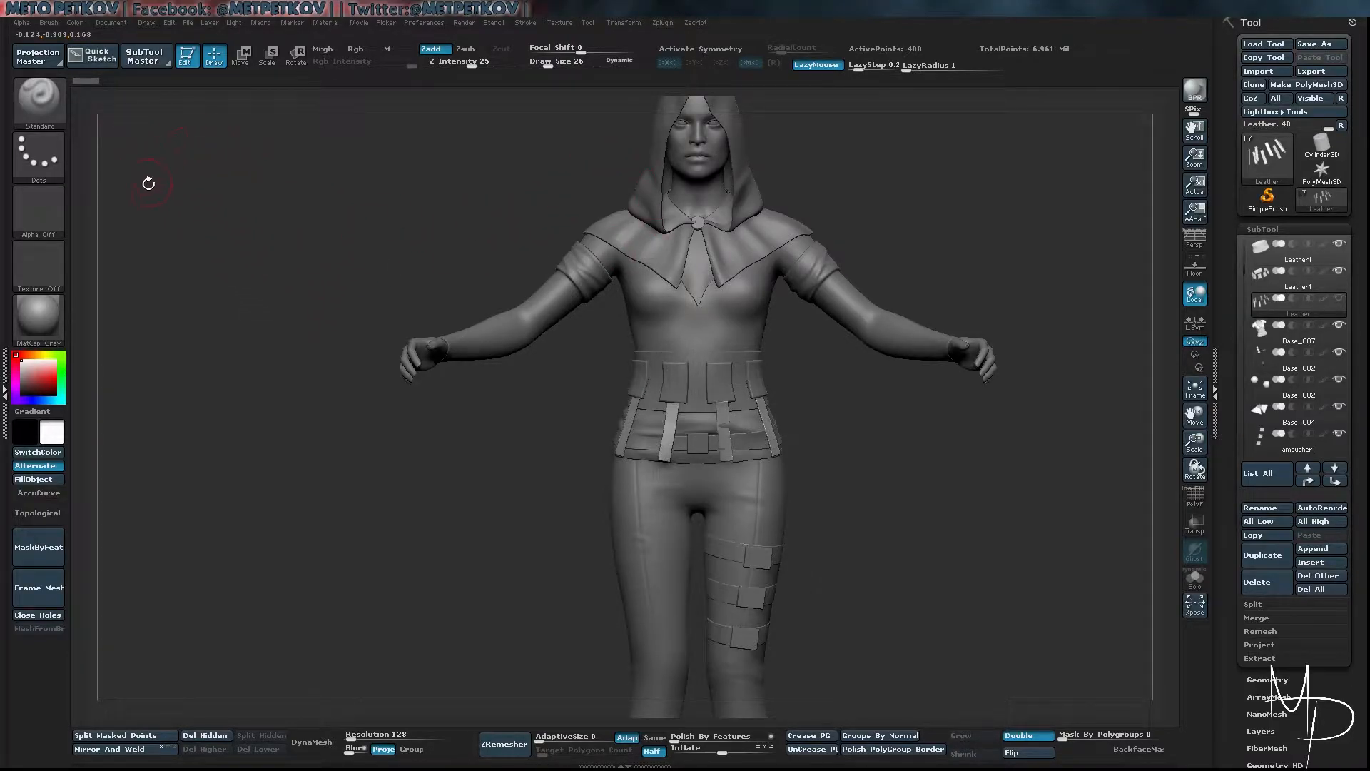
pyautogui.moveTo(278, 282)
pyautogui.keyDown('alt'); pyautogui.mouseDown()
pyautogui.moveTo(257, 281)
pyautogui.moveTo(294, 268)
pyautogui.moveTo(331, 290)
pyautogui.moveTo(274, 275)
pyautogui.moveTo(360, 321)
pyautogui.moveTo(491, 298)
pyautogui.mouseUp(); pyautogui.keyUp('alt')
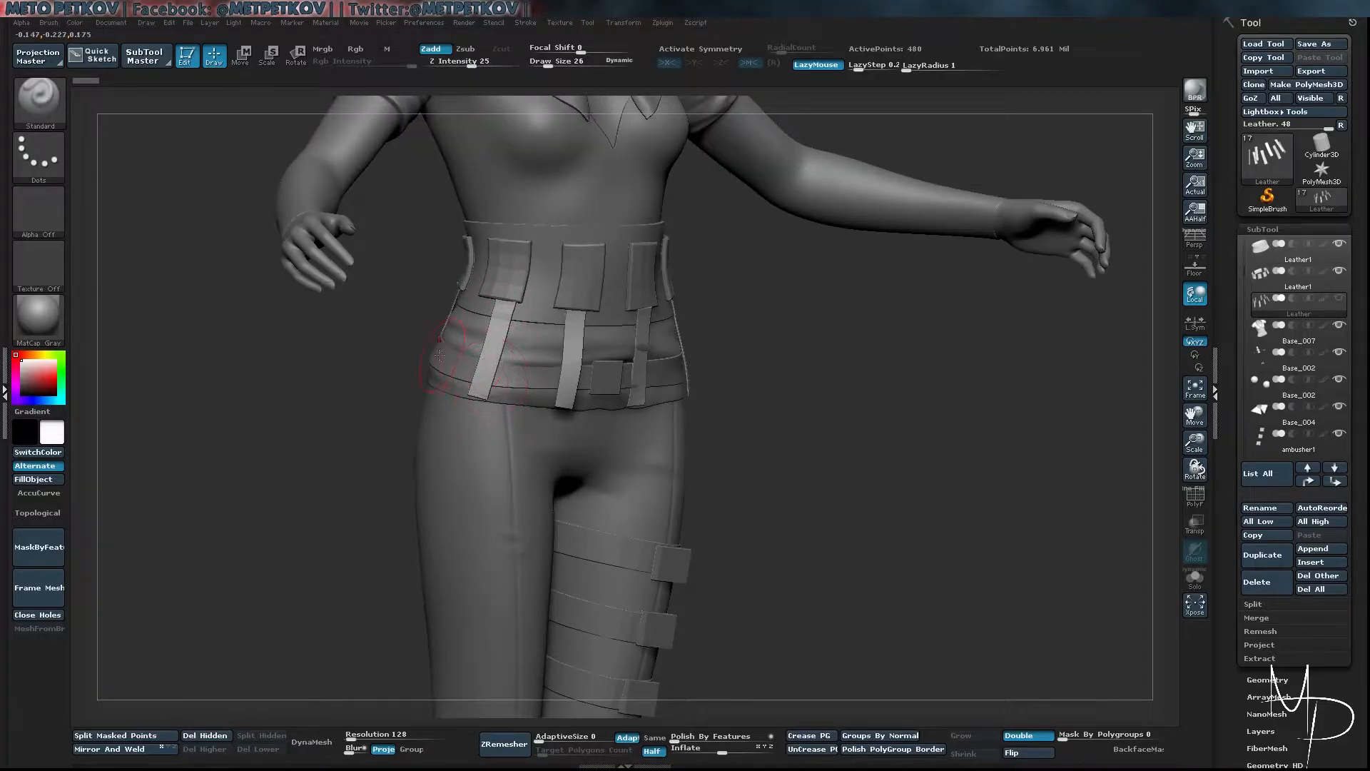
pyautogui.moveTo(202, 424)
pyautogui.keyDown('shift'); pyautogui.mouseDown()
pyautogui.moveTo(181, 419)
pyautogui.moveTo(193, 405)
pyautogui.mouseUp(); pyautogui.keyUp('shift')
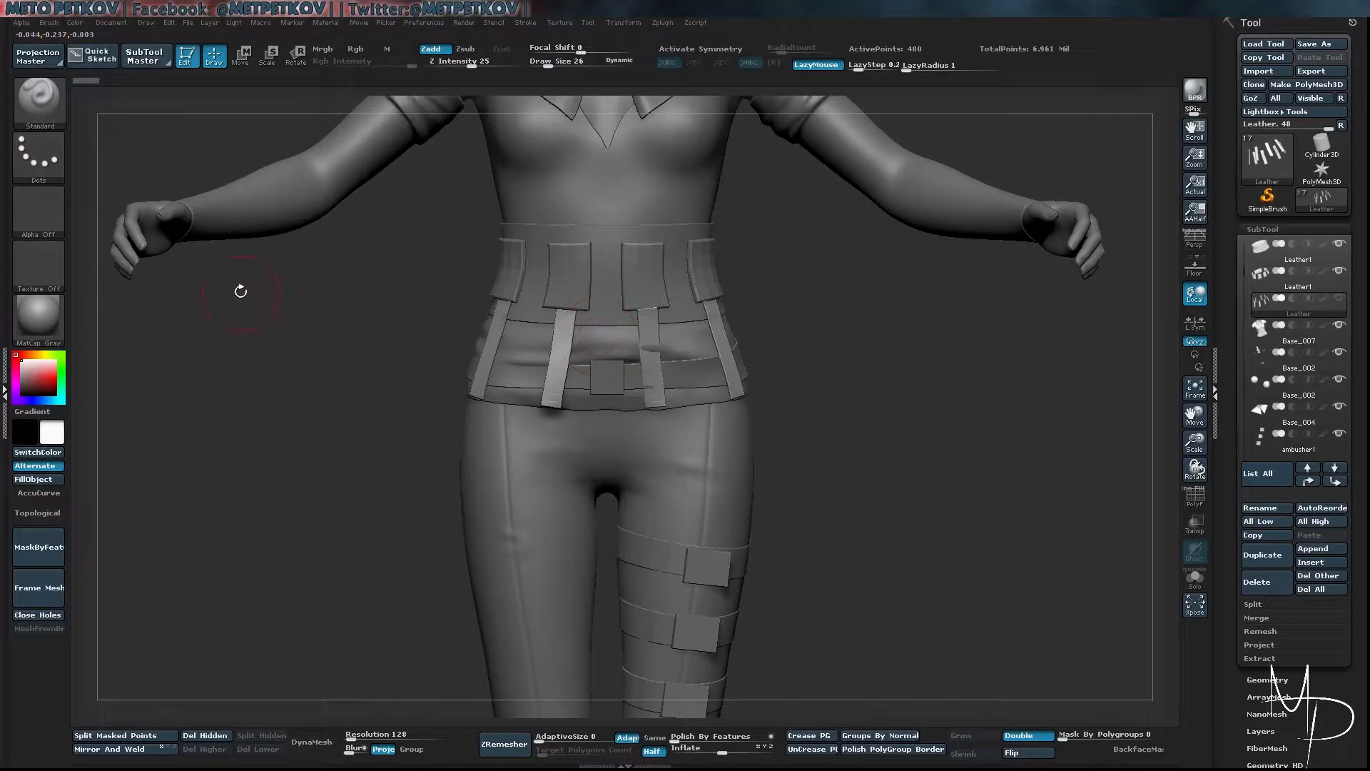
# Load the Leather Straps brush from the brush library
pyautogui.press(',')
pyautogui.click(187, 96)
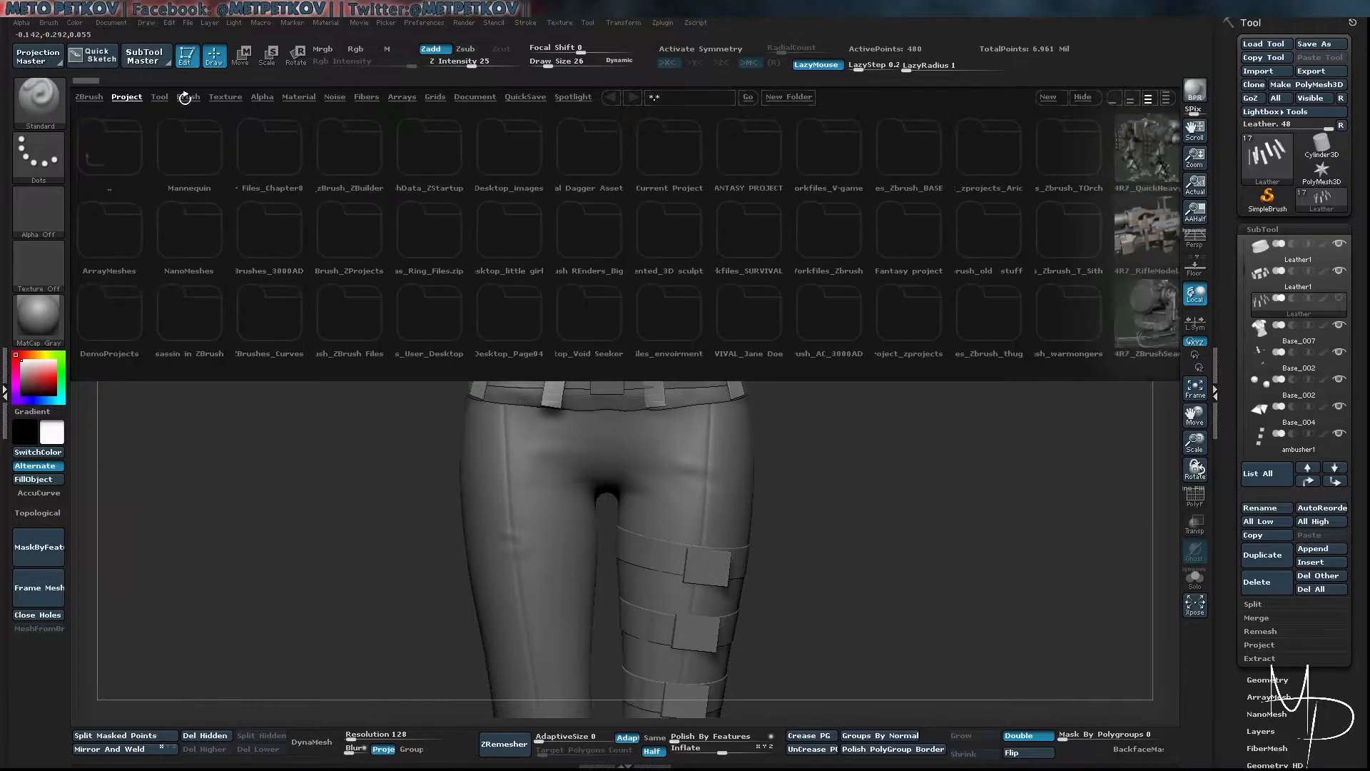
pyautogui.click(198, 244)
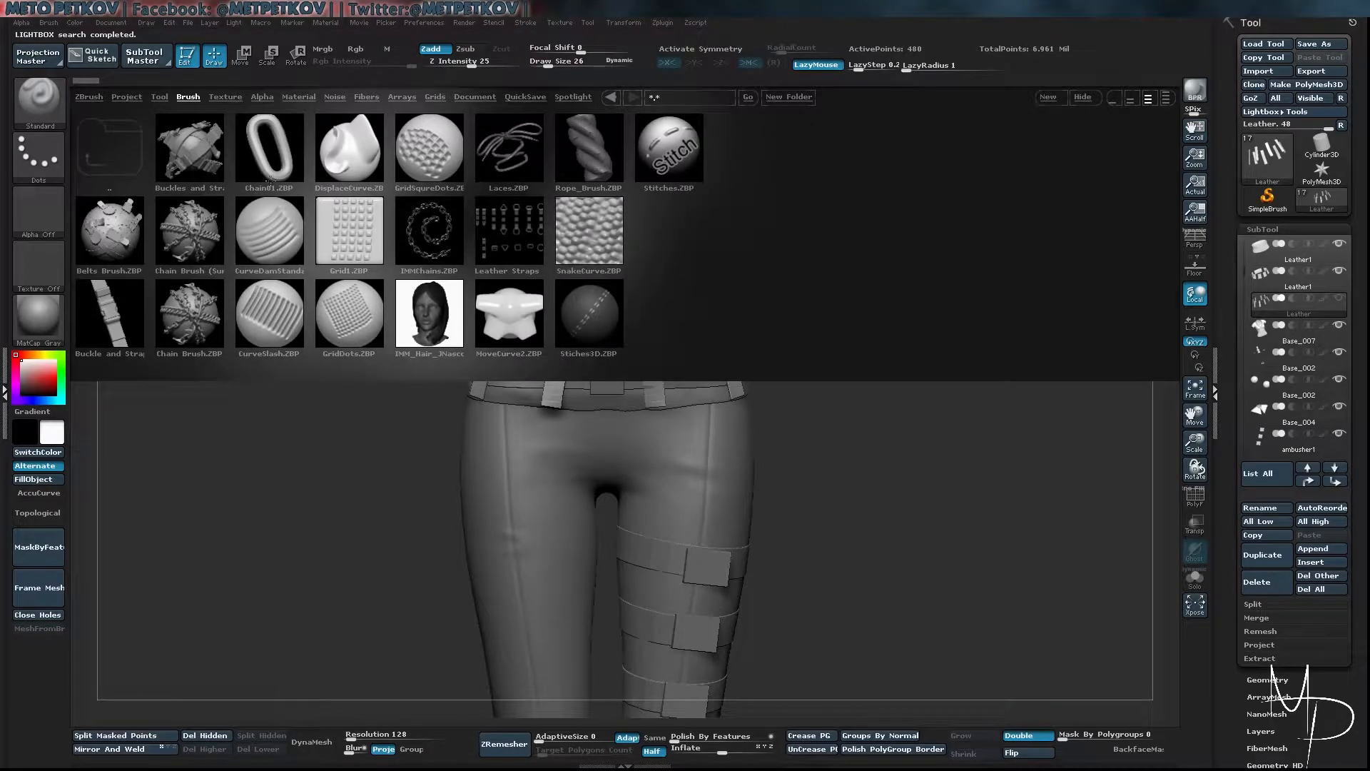
pyautogui.doubleClick(494, 249)
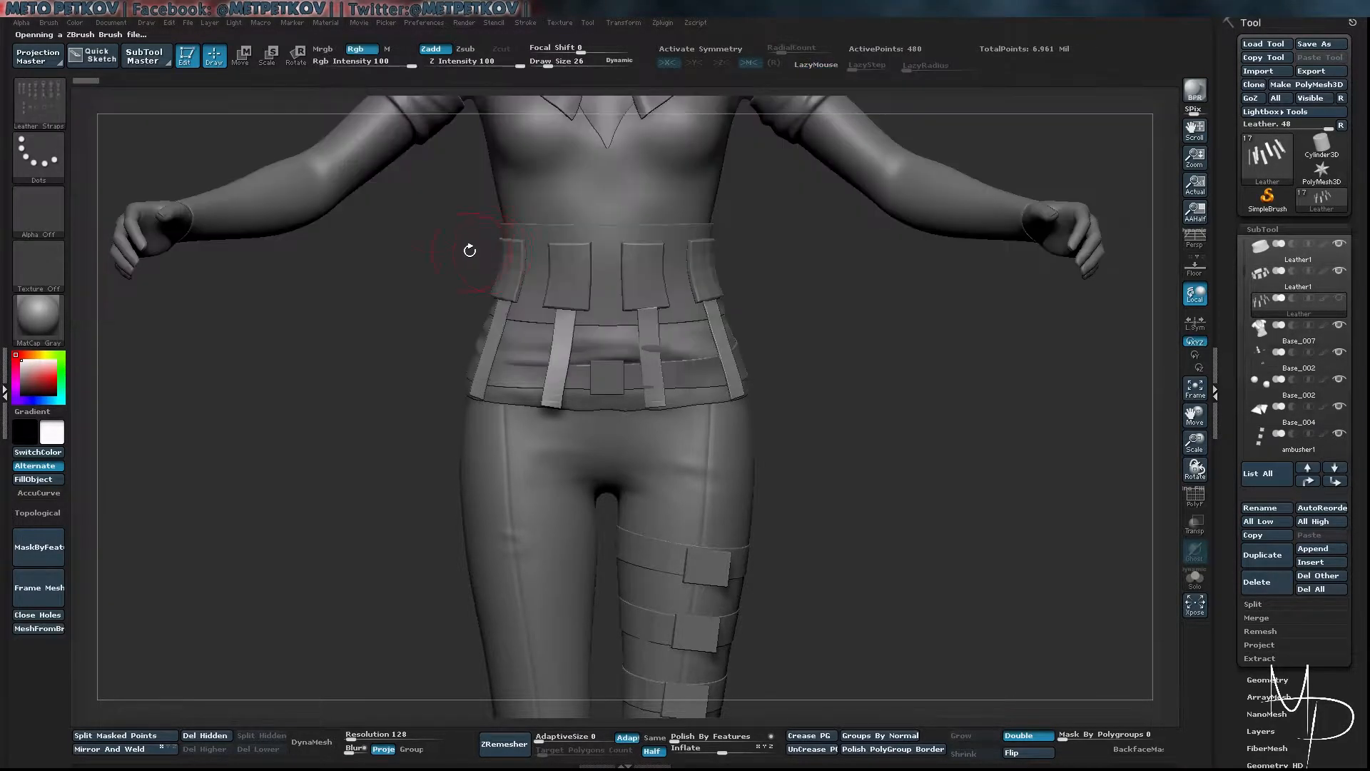
pyautogui.moveTo(254, 430)
pyautogui.mouseDown()
pyautogui.moveTo(291, 406)
pyautogui.moveTo(250, 397)
pyautogui.mouseUp()
# Switch to the Cylinder3D primitive and convert it to a PolyMesh3D
pyautogui.moveTo(43, 105)
pyautogui.click(1320, 150)
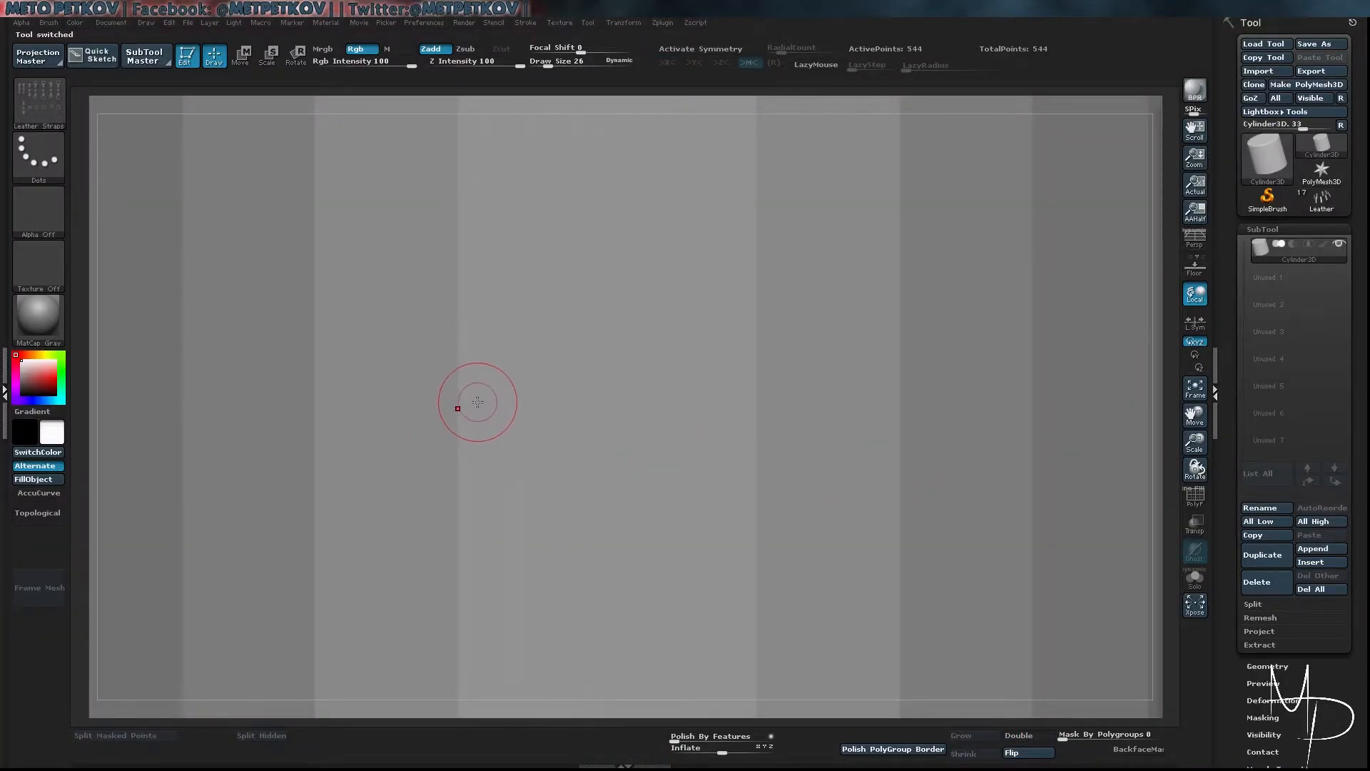
pyautogui.press('f')
pyautogui.moveTo(247, 379); pyautogui.dragTo(298, 460)
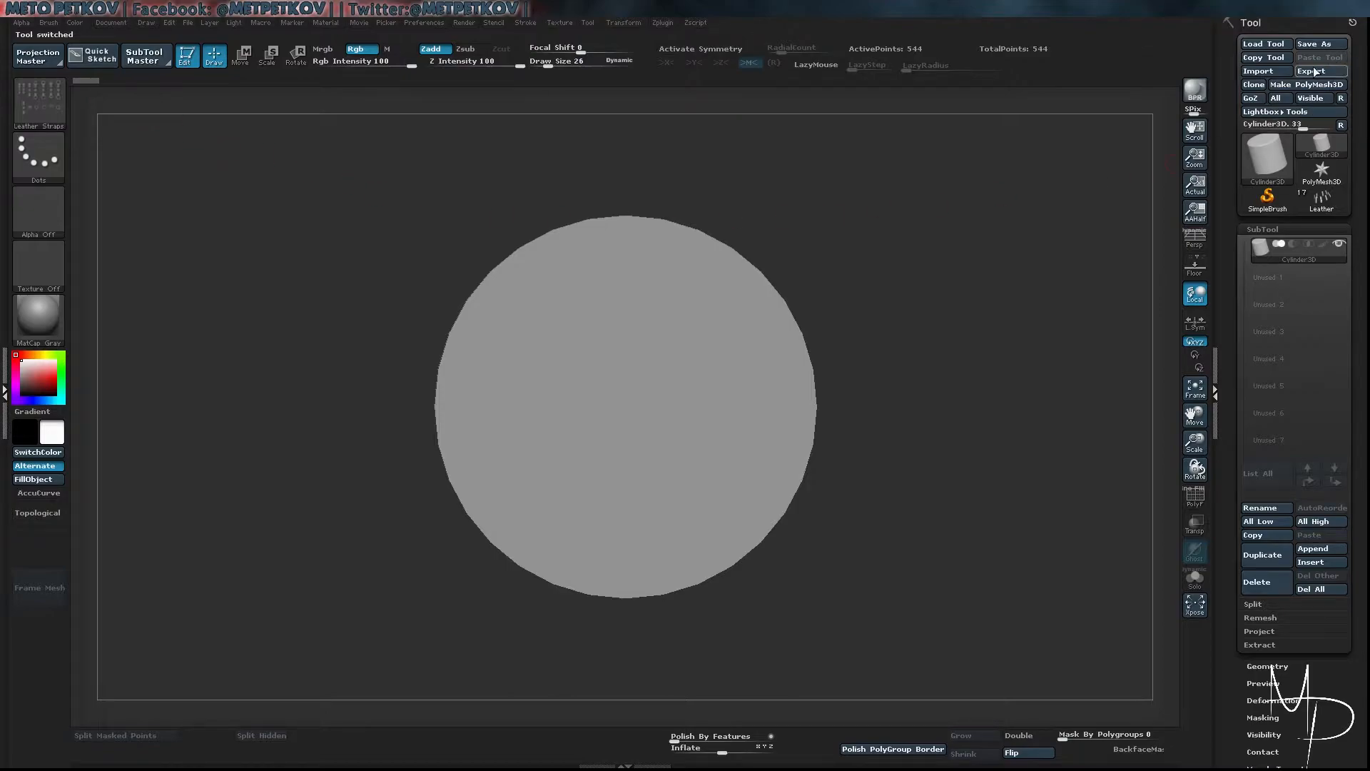
pyautogui.click(1319, 84)
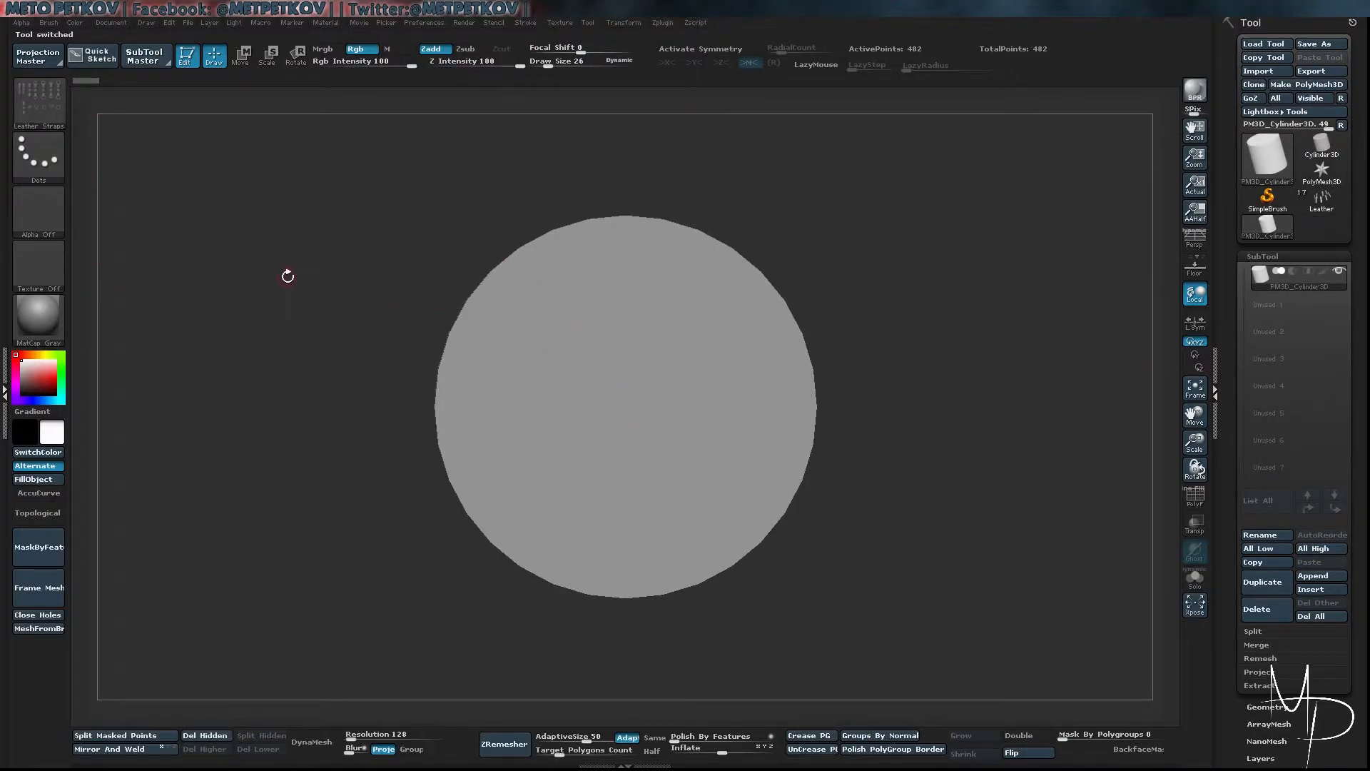
pyautogui.moveTo(263, 203); pyautogui.dragTo(290, 207)
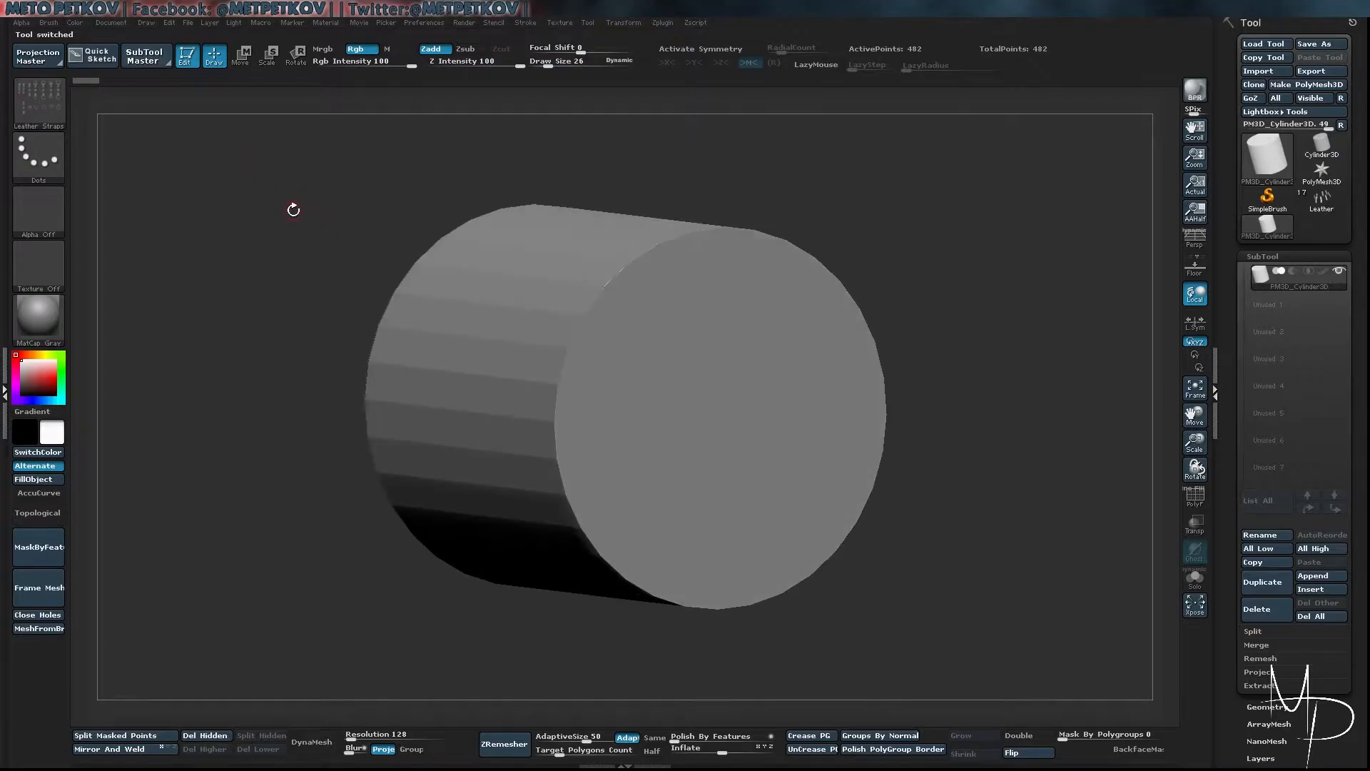
# Choose the Strap_09 mesh in the Leather Straps brush and replace the cylinder with it using MeshFromBrush
pyautogui.press('m')
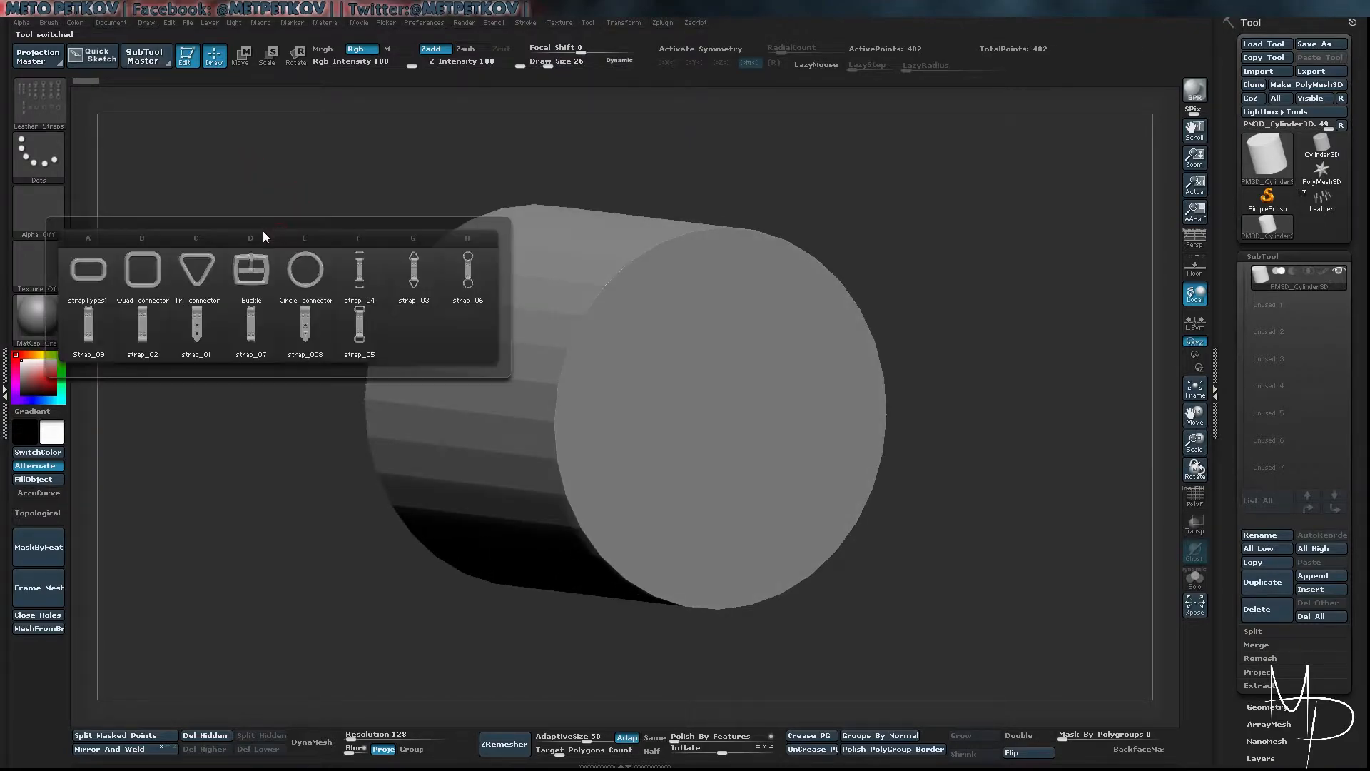
pyautogui.moveTo(196, 332)
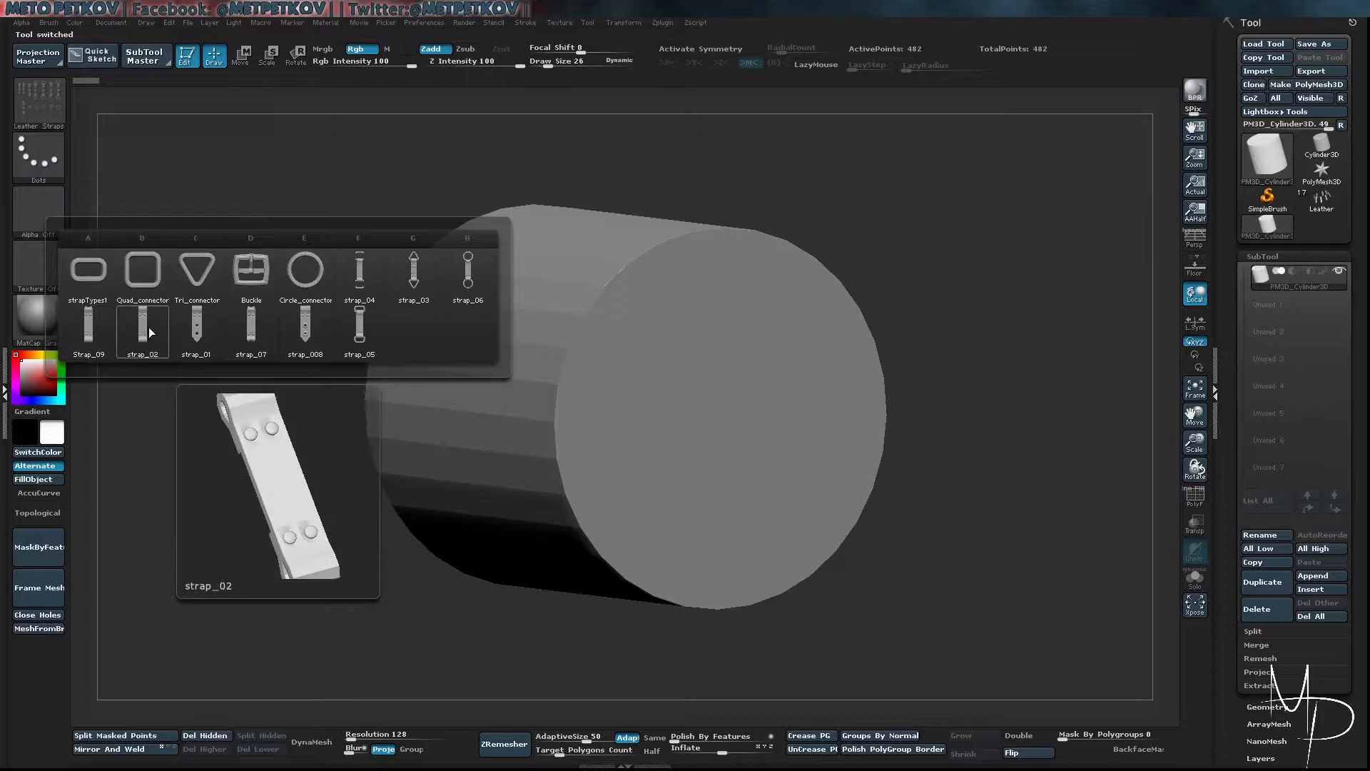
pyautogui.click(84, 331)
pyautogui.moveTo(229, 357); pyautogui.dragTo(398, 284)
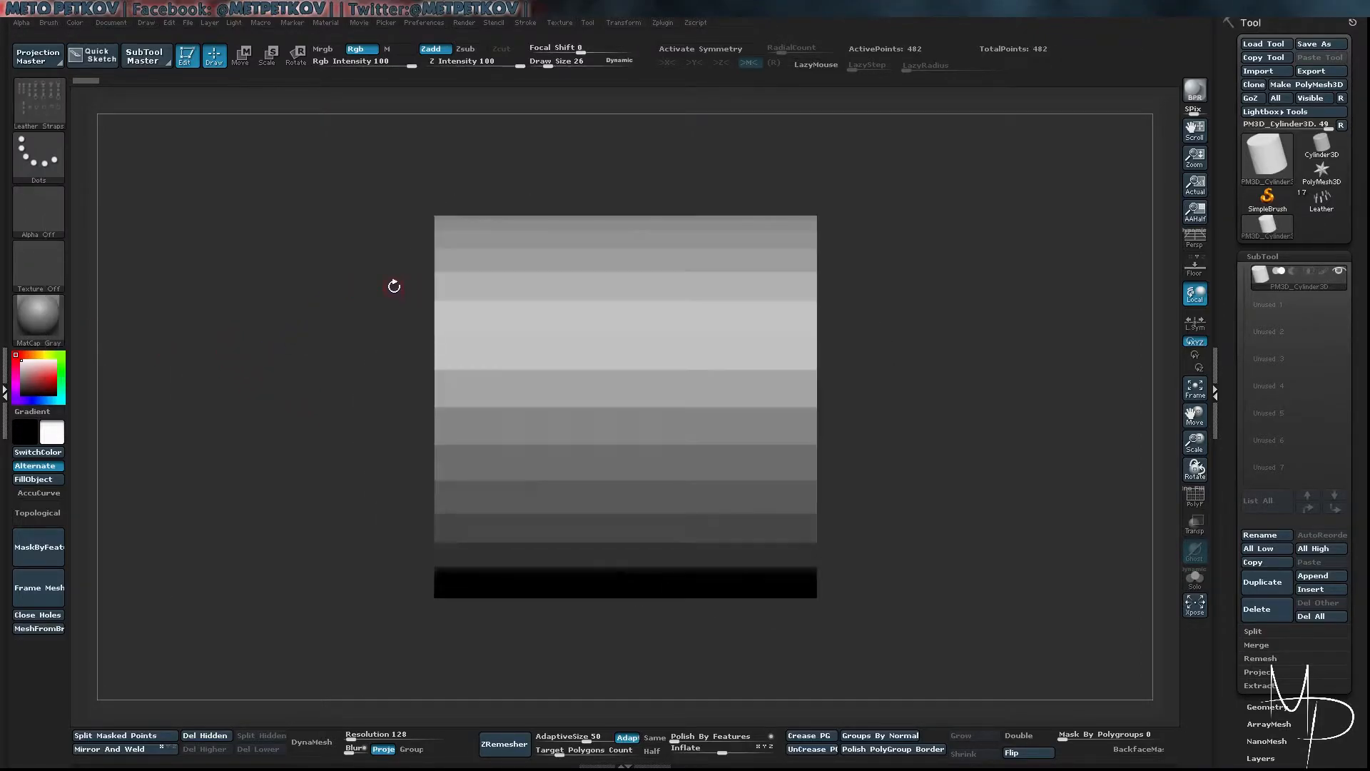
pyautogui.moveTo(293, 278); pyautogui.dragTo(243, 189)
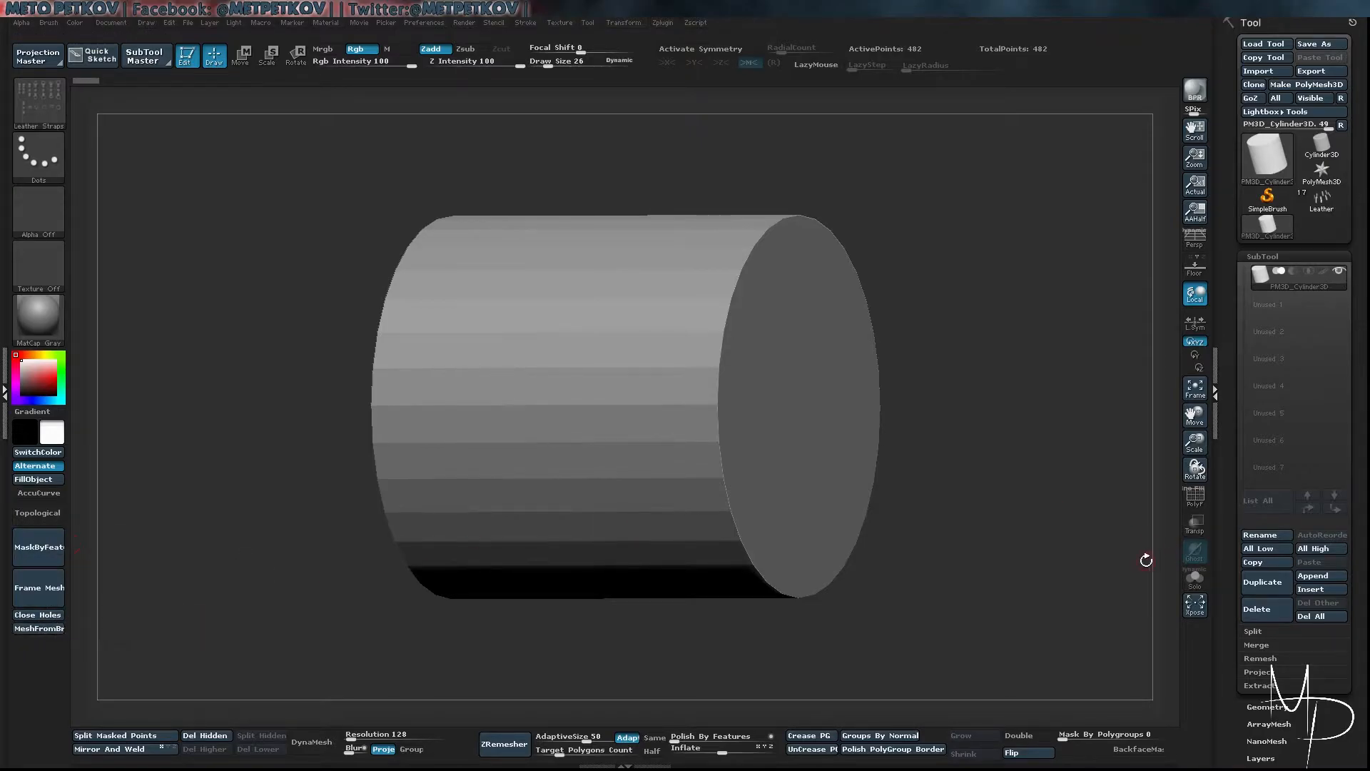
pyautogui.moveTo(1226, 633); pyautogui.dragTo(1221, 520)
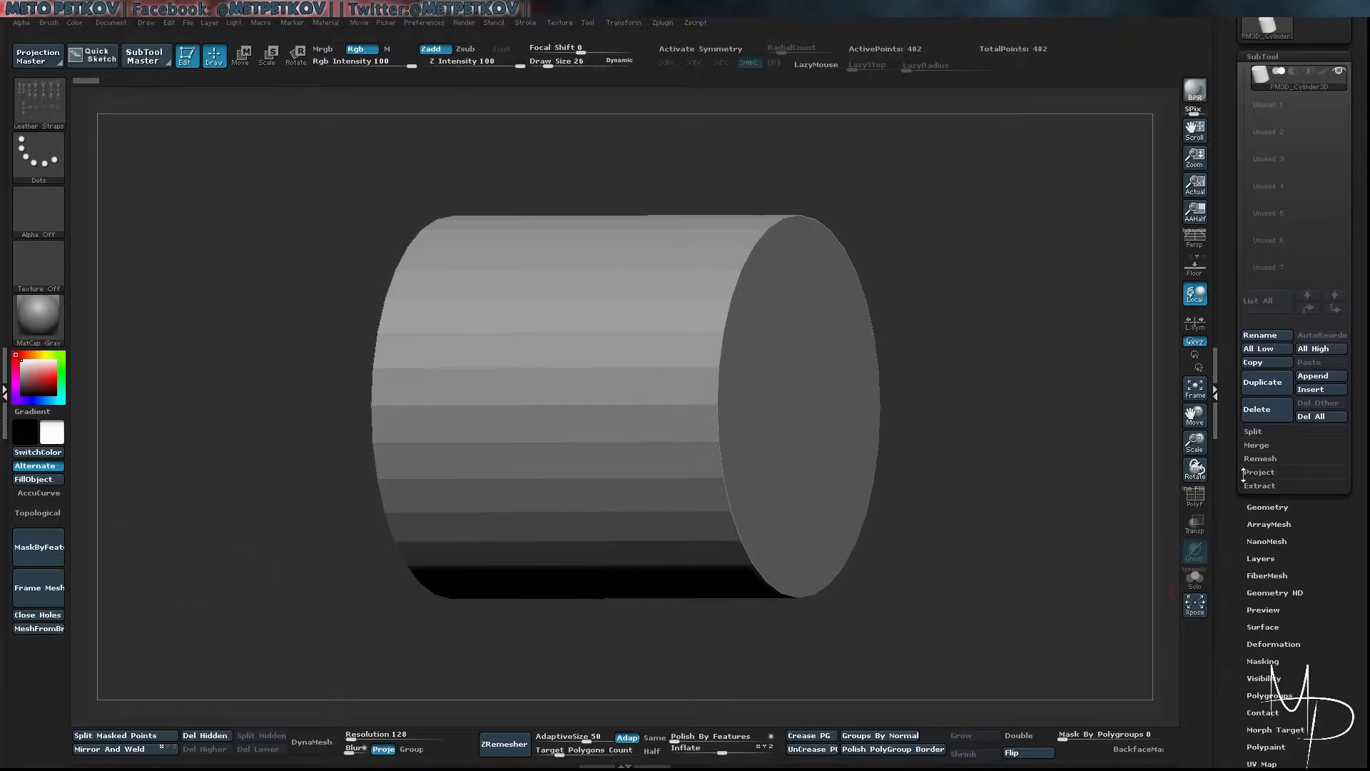
pyautogui.click(1260, 507)
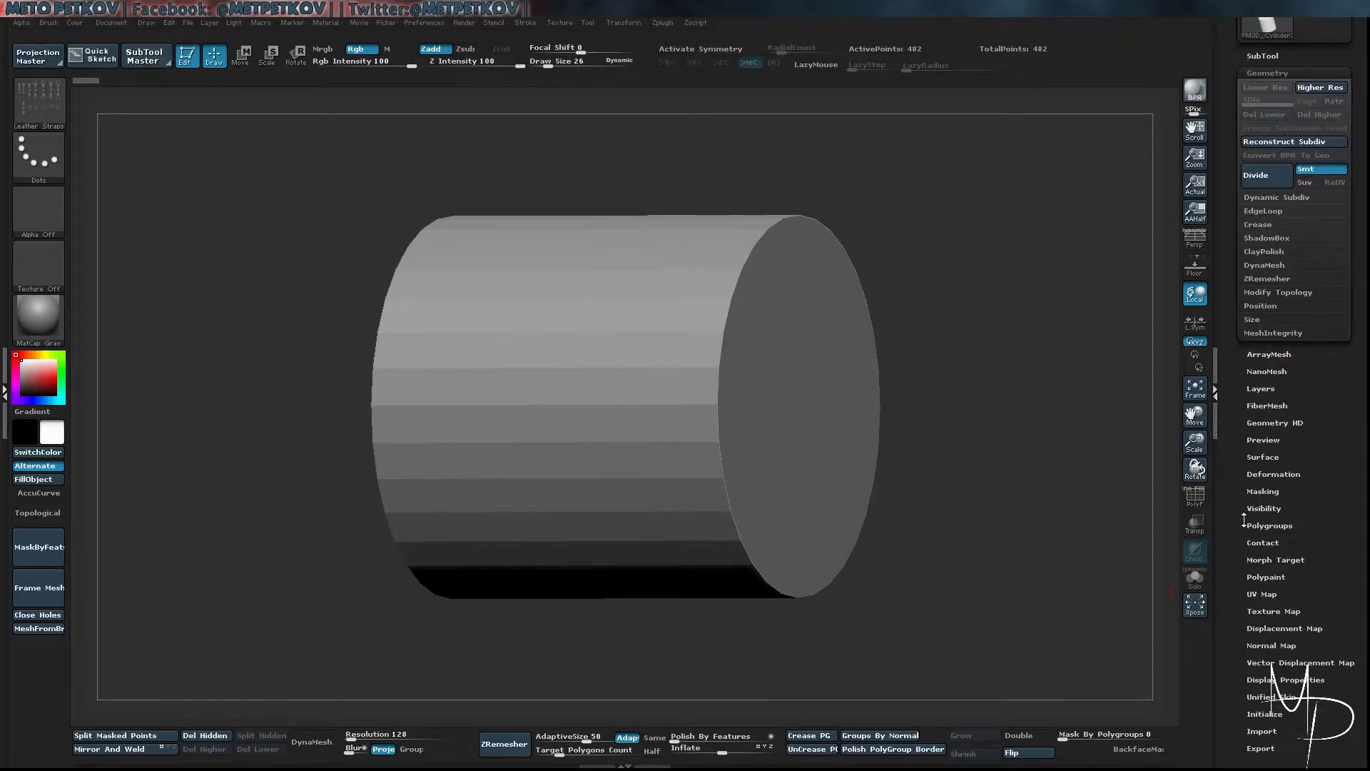
pyautogui.click(1260, 292)
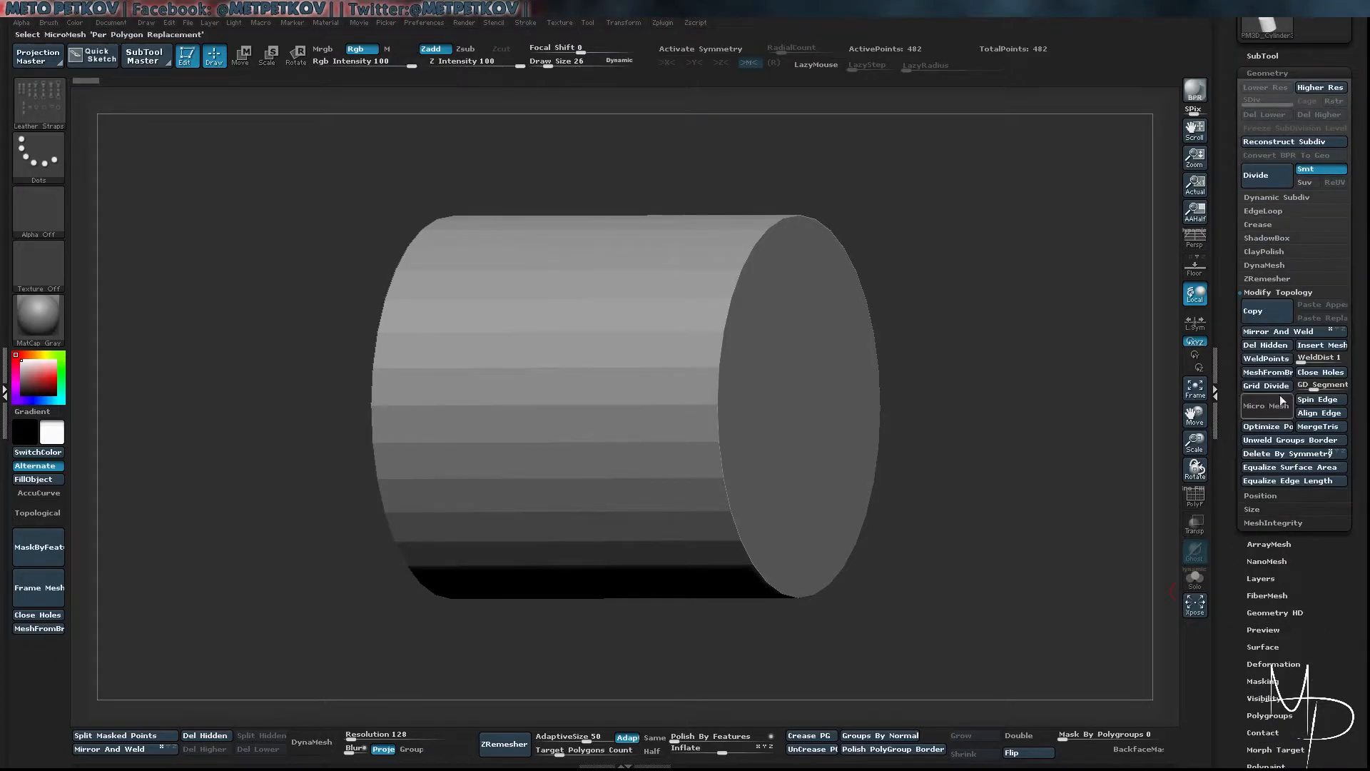
pyautogui.click(1248, 377)
pyautogui.moveTo(602, 581)
pyautogui.mouseDown()
pyautogui.moveTo(551, 375)
pyautogui.moveTo(456, 428)
pyautogui.moveTo(471, 281)
pyautogui.moveTo(428, 400)
pyautogui.moveTo(442, 307)
pyautogui.moveTo(429, 414)
pyautogui.moveTo(486, 385)
pyautogui.moveTo(431, 374)
pyautogui.moveTo(443, 357)
pyautogui.moveTo(400, 382)
pyautogui.moveTo(449, 370)
pyautogui.mouseUp()
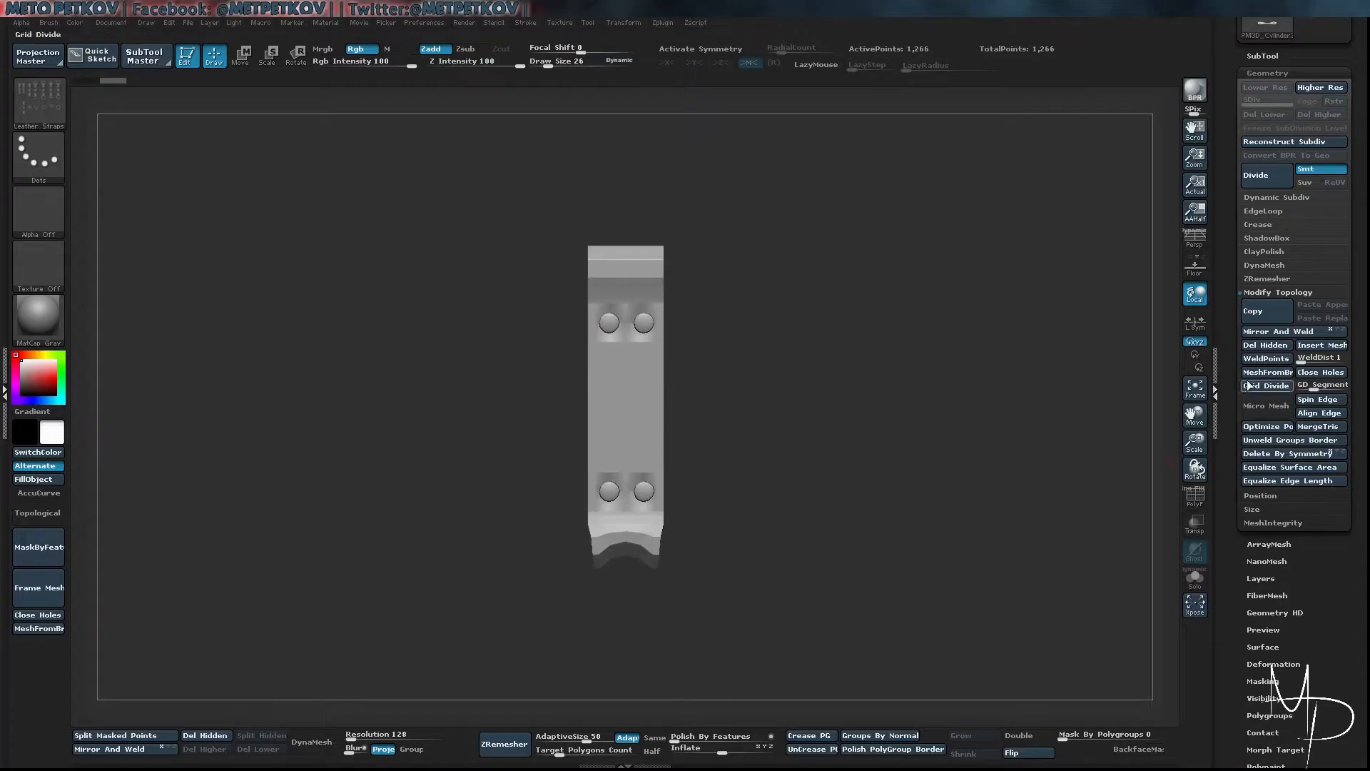
# Turn on the PolyFrame display and inspect the strap with the Dynamic Subdivision preview on and off
pyautogui.hotkey('shift', 'f')
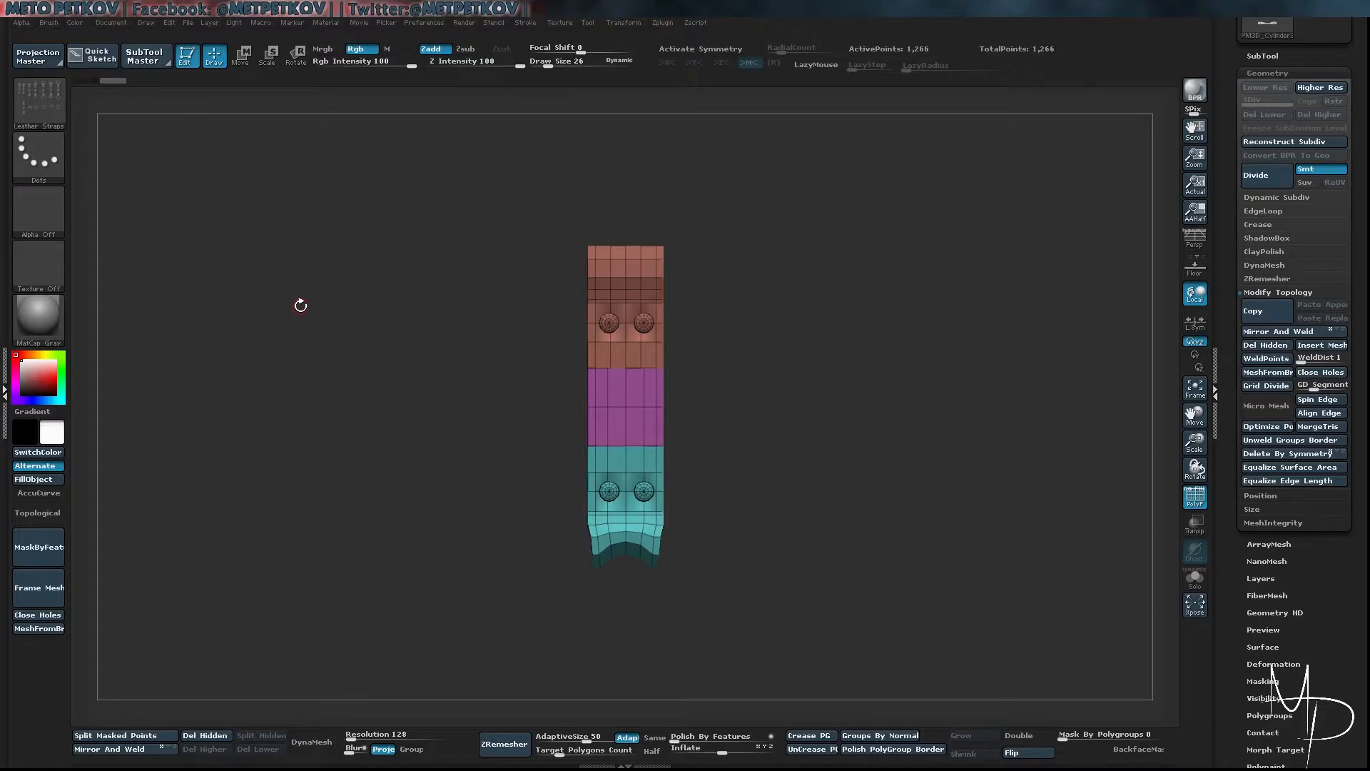
pyautogui.press('d')
pyautogui.hotkey('shift', 'd')
pyautogui.hotkey('shift', 'd')
pyautogui.moveTo(444, 337); pyautogui.dragTo(386, 224)
pyautogui.moveTo(334, 336)
pyautogui.mouseDown()
pyautogui.moveTo(257, 321)
pyautogui.moveTo(311, 330)
pyautogui.mouseUp()
pyautogui.keyDown('alt'); pyautogui.moveTo(550, 477); pyautogui.dragTo(454, 419); pyautogui.keyUp('alt')
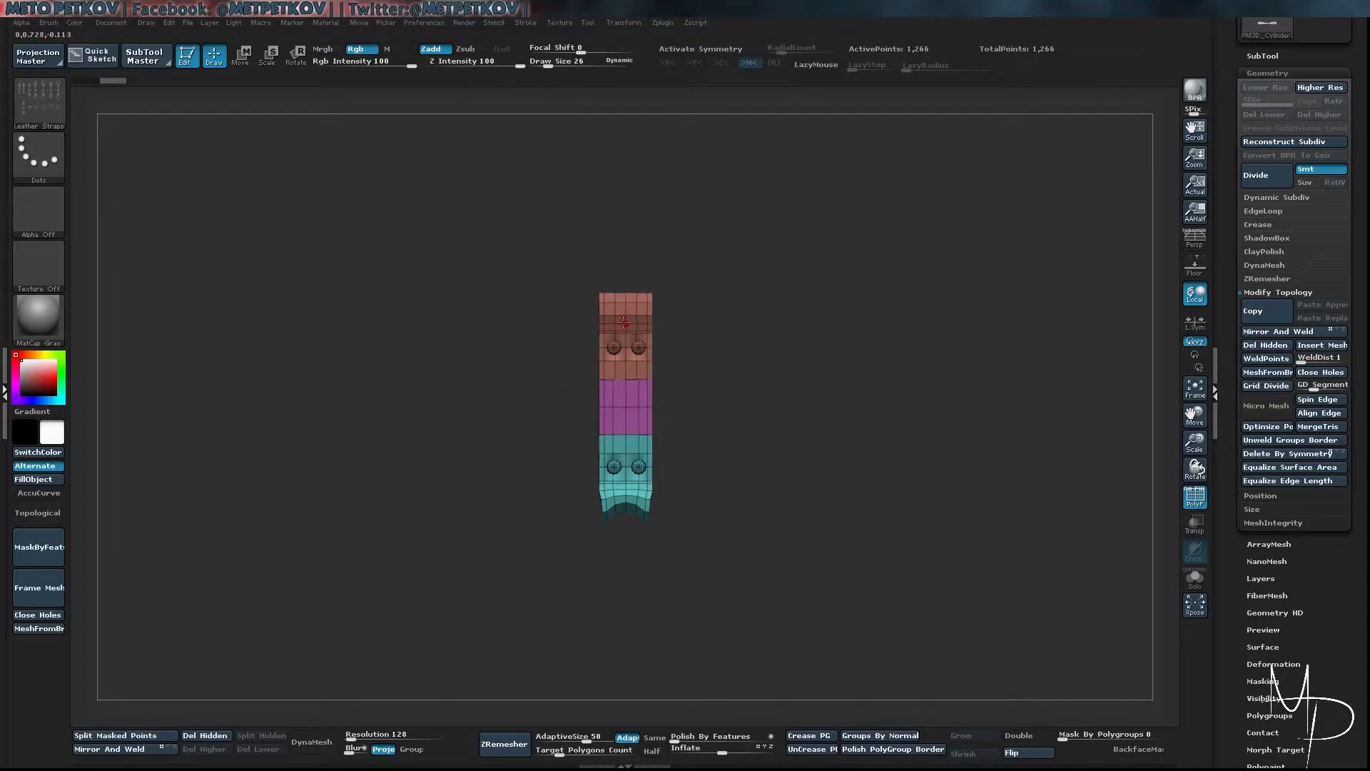
pyautogui.moveTo(433, 336)
pyautogui.mouseDown()
pyautogui.moveTo(471, 335)
pyautogui.moveTo(429, 326)
pyautogui.mouseUp()
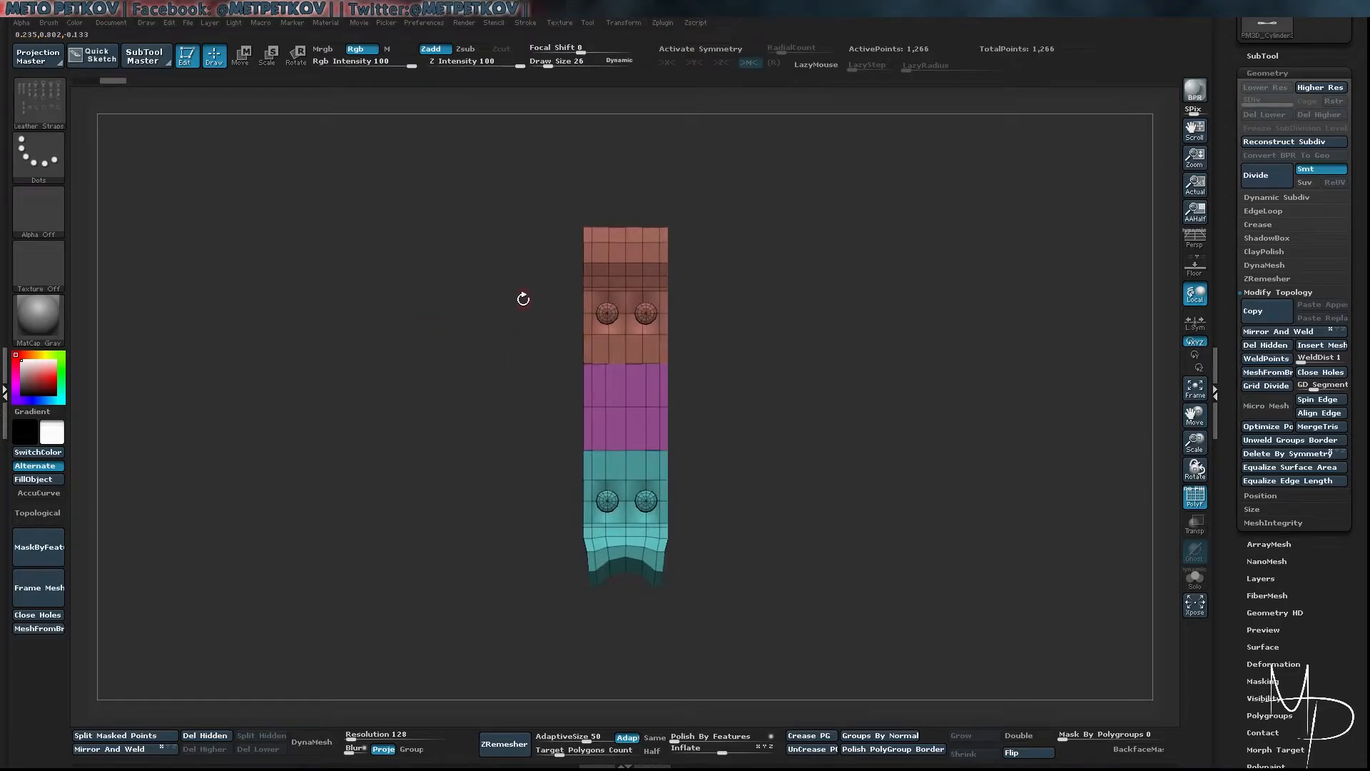
# Hide the strap's upper riveted polygroup and delete the hidden geometry
pyautogui.keyDown('ctrl'); pyautogui.keyDown('shift'); pyautogui.click(624, 290); pyautogui.keyUp('shift'); pyautogui.keyUp('ctrl')
pyautogui.moveTo(560, 309); pyautogui.dragTo(422, 342)
pyautogui.keyDown('ctrl'); pyautogui.keyDown('shift'); pyautogui.moveTo(335, 299); pyautogui.dragTo(344, 305); pyautogui.keyUp('shift'); pyautogui.keyUp('ctrl')
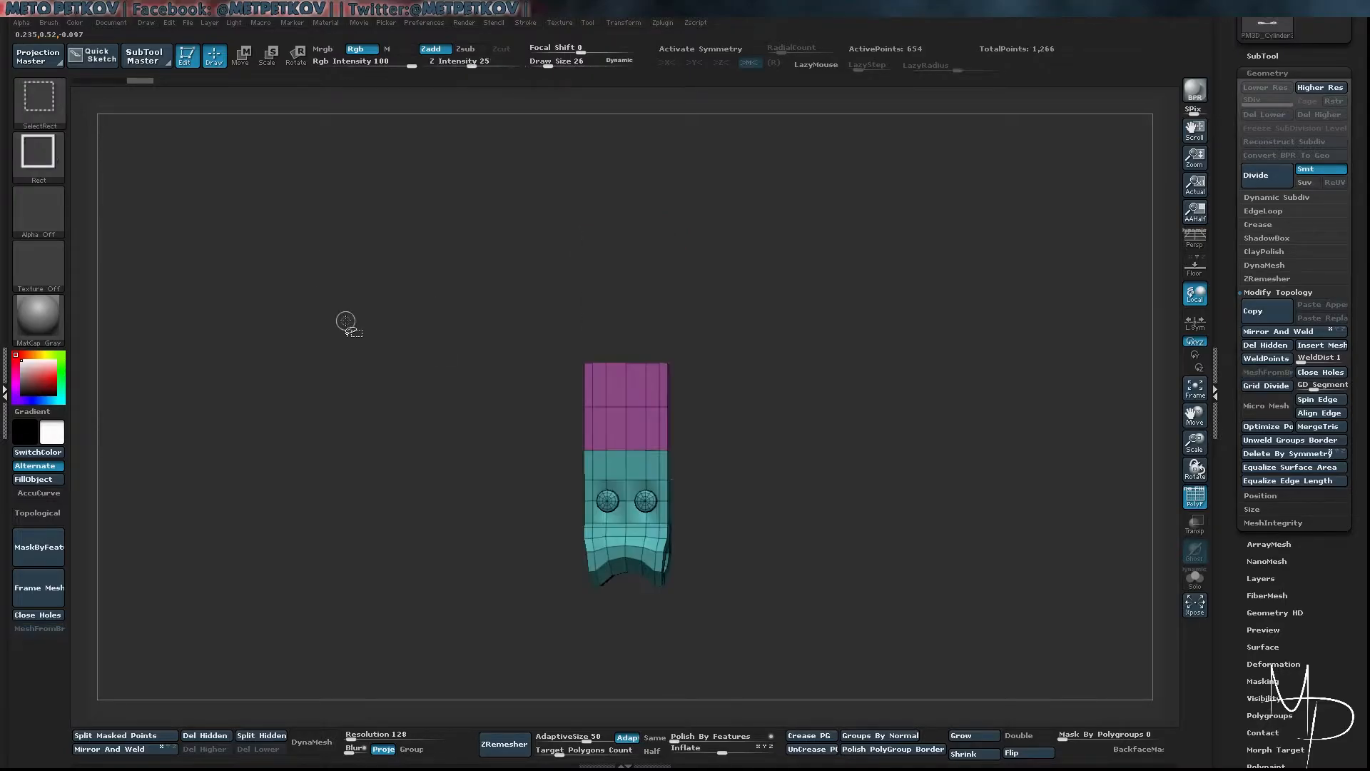
pyautogui.click(202, 733)
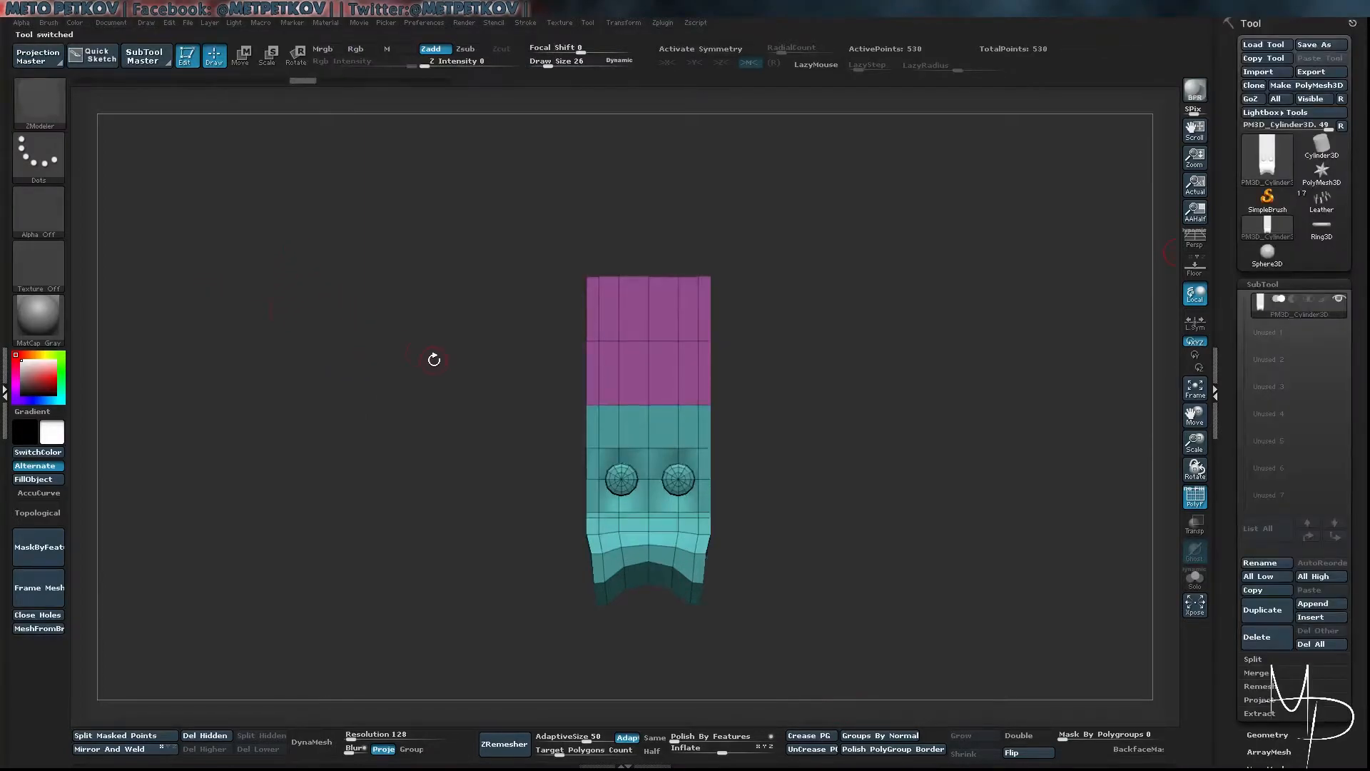
# Mask the whole strap except the cut upper end of its middle section
pyautogui.moveTo(434, 358); pyautogui.dragTo(311, 211)
pyautogui.moveTo(419, 300); pyautogui.dragTo(443, 321)
pyautogui.moveTo(573, 382)
pyautogui.mouseDown()
pyautogui.moveTo(376, 318)
pyautogui.moveTo(449, 312)
pyautogui.moveTo(393, 308)
pyautogui.moveTo(428, 319)
pyautogui.mouseUp()
pyautogui.hotkey('shift', 'd')
pyautogui.keyDown('ctrl'); pyautogui.moveTo(444, 234); pyautogui.dragTo(702, 334); pyautogui.keyUp('ctrl')
pyautogui.keyDown('alt'); pyautogui.moveTo(344, 302); pyautogui.dragTo(385, 341); pyautogui.keyUp('alt')
pyautogui.keyDown('ctrl'); pyautogui.click(399, 341); pyautogui.keyUp('ctrl')
pyautogui.keyDown('alt'); pyautogui.moveTo(473, 274); pyautogui.dragTo(397, 320); pyautogui.keyUp('alt')
# Lengthen the strap by moving its unmasked upper end upward with a vertical Transpose line, and clear the mask
pyautogui.press('w')
pyautogui.keyDown('shift'); pyautogui.moveTo(613, 416); pyautogui.dragTo(612, 207); pyautogui.keyUp('shift')
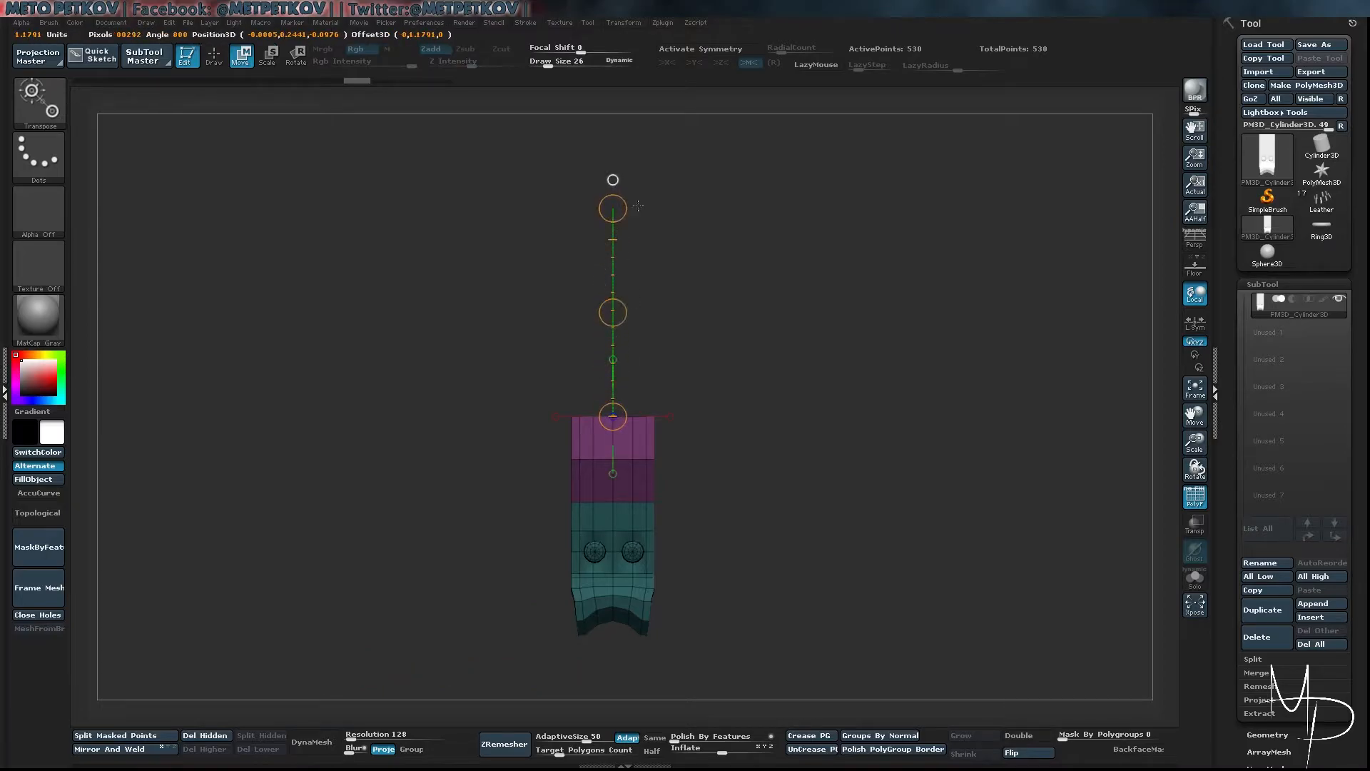
pyautogui.moveTo(612, 309); pyautogui.dragTo(627, 188)
pyautogui.keyDown('alt'); pyautogui.moveTo(424, 419); pyautogui.dragTo(388, 374); pyautogui.keyUp('alt')
pyautogui.moveTo(338, 329)
pyautogui.keyDown('ctrl'); pyautogui.mouseDown()
pyautogui.moveTo(325, 316)
pyautogui.moveTo(450, 397)
pyautogui.mouseUp(); pyautogui.keyUp('ctrl')
# Insert four evenly spaced edge loops across the stretched section with ZModeler's Multiple EdgeLoops edge action
pyautogui.press('b')
pyautogui.press('z')
pyautogui.press('m')
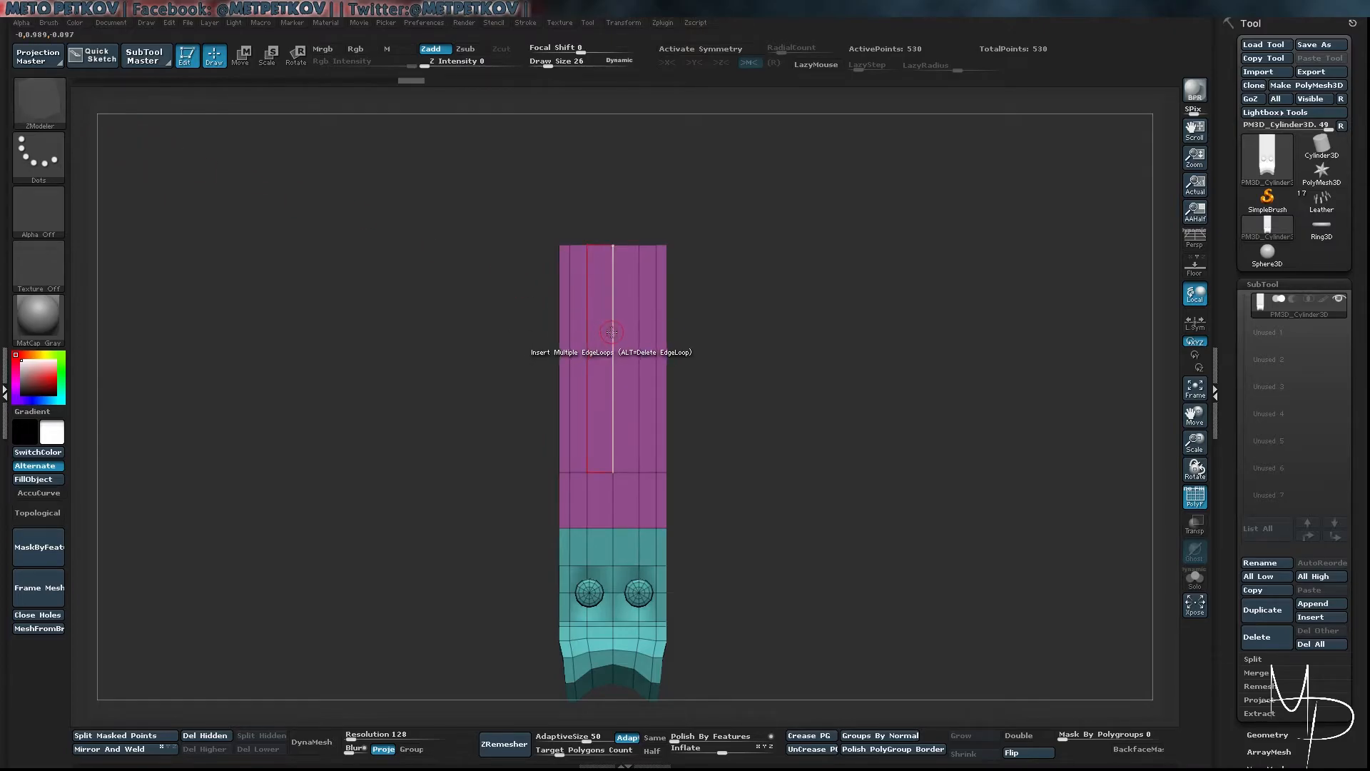
pyautogui.press('space')
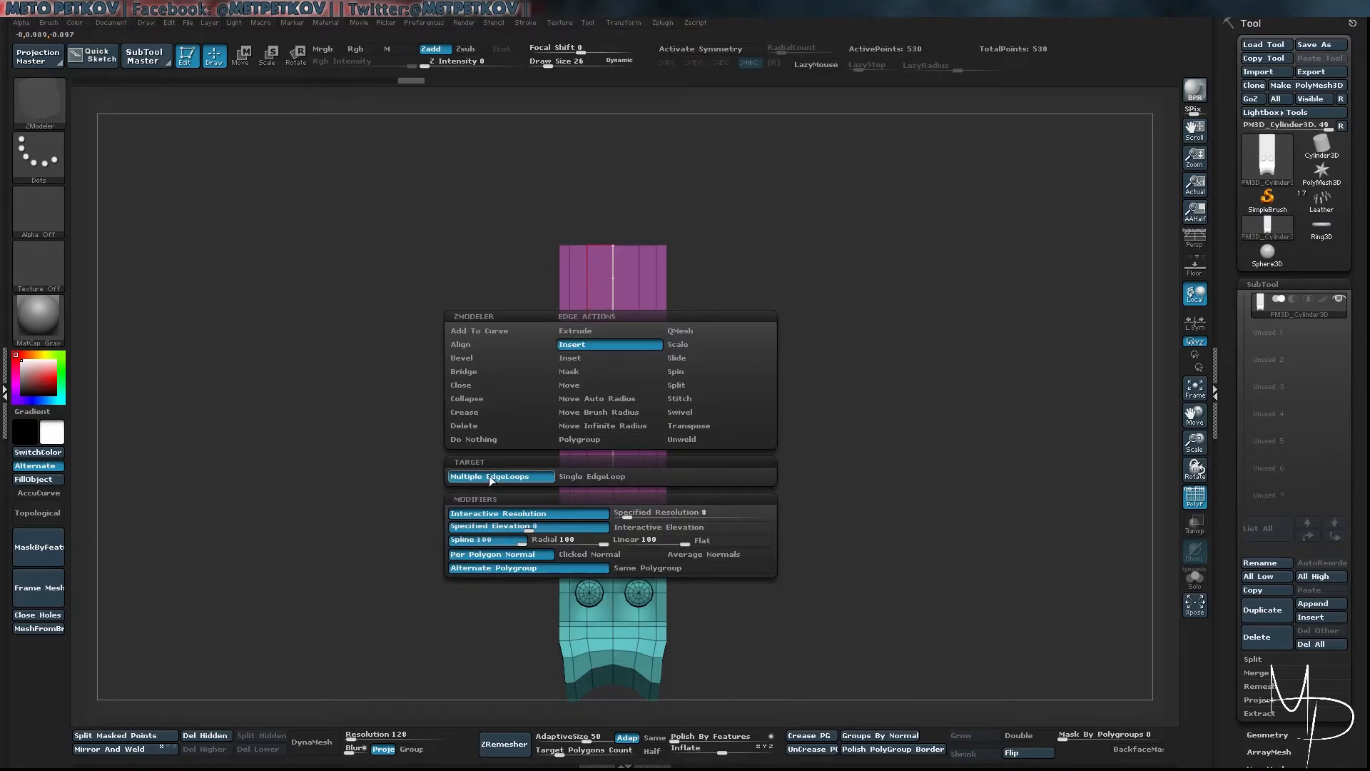
pyautogui.moveTo(613, 355); pyautogui.dragTo(603, 327)
pyautogui.moveTo(340, 288)
pyautogui.mouseDown()
pyautogui.moveTo(250, 345)
pyautogui.moveTo(324, 345)
pyautogui.moveTo(311, 355)
pyautogui.moveTo(299, 327)
pyautogui.moveTo(333, 339)
pyautogui.mouseUp()
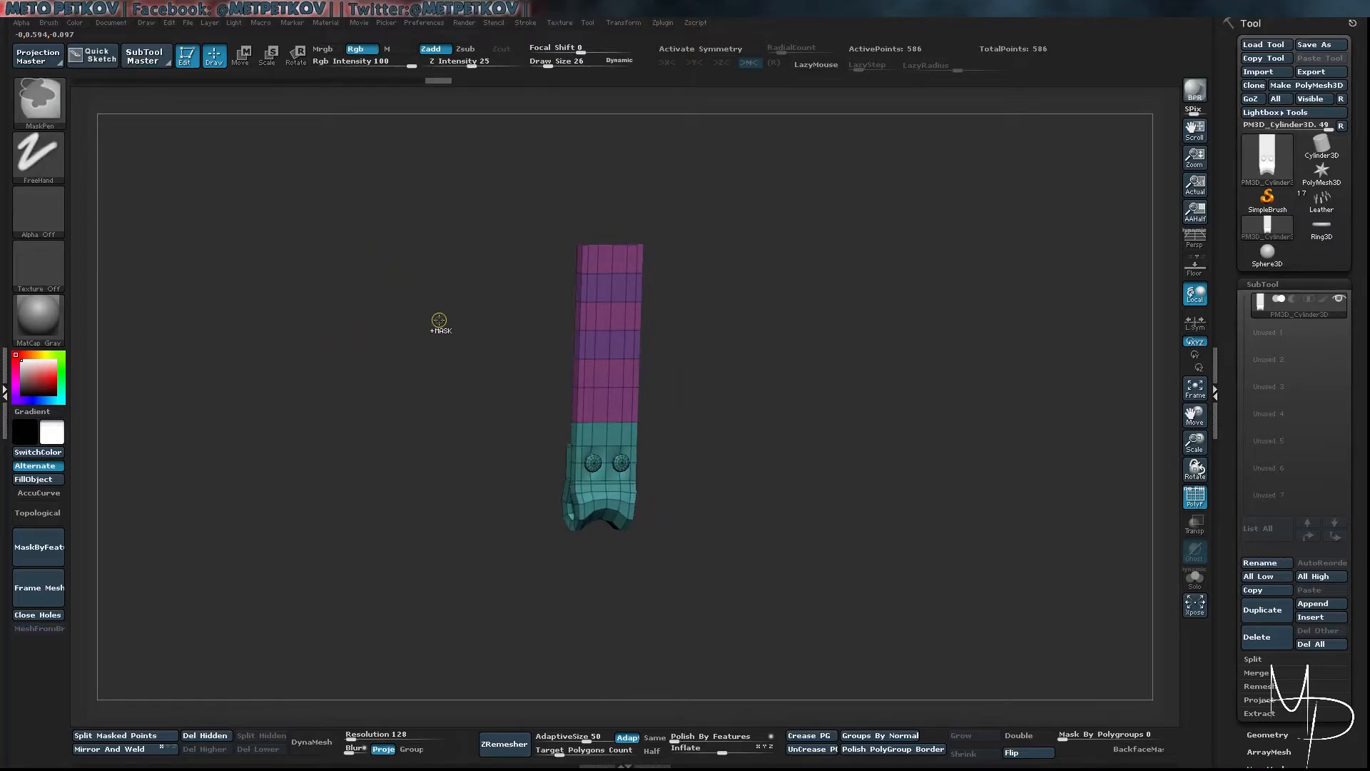
pyautogui.moveTo(343, 271); pyautogui.dragTo(381, 312)
pyautogui.moveTo(885, 323)
pyautogui.keyDown('alt'); pyautogui.mouseDown()
pyautogui.moveTo(908, 322)
pyautogui.moveTo(945, 388)
pyautogui.moveTo(837, 361)
pyautogui.moveTo(920, 364)
pyautogui.mouseUp(); pyautogui.keyUp('alt')
pyautogui.moveTo(375, 421)
pyautogui.keyDown('alt'); pyautogui.mouseDown()
pyautogui.moveTo(358, 397)
pyautogui.moveTo(391, 431)
pyautogui.mouseUp(); pyautogui.keyUp('alt')
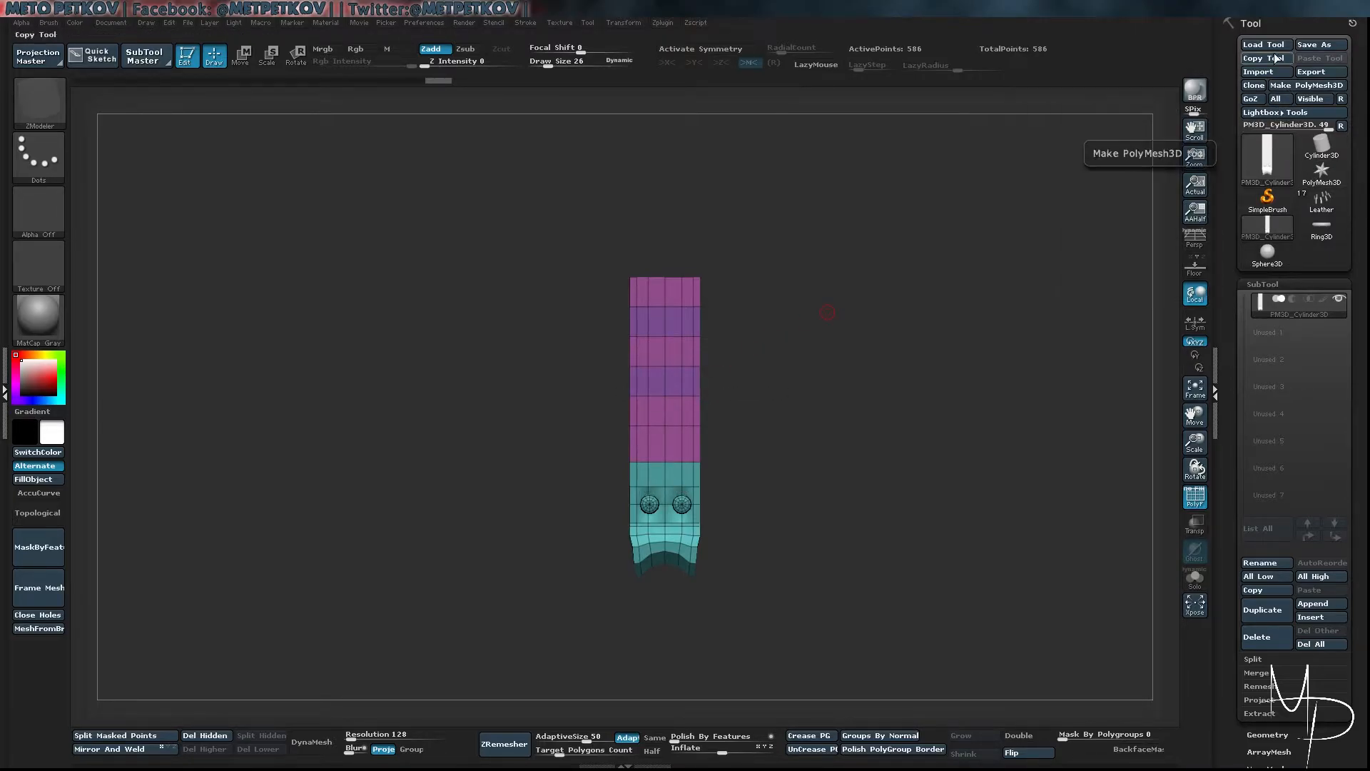
# Switch to the SimpleBrush, choose the Ring3D primitive and draw it on the canvas
pyautogui.click(1261, 214)
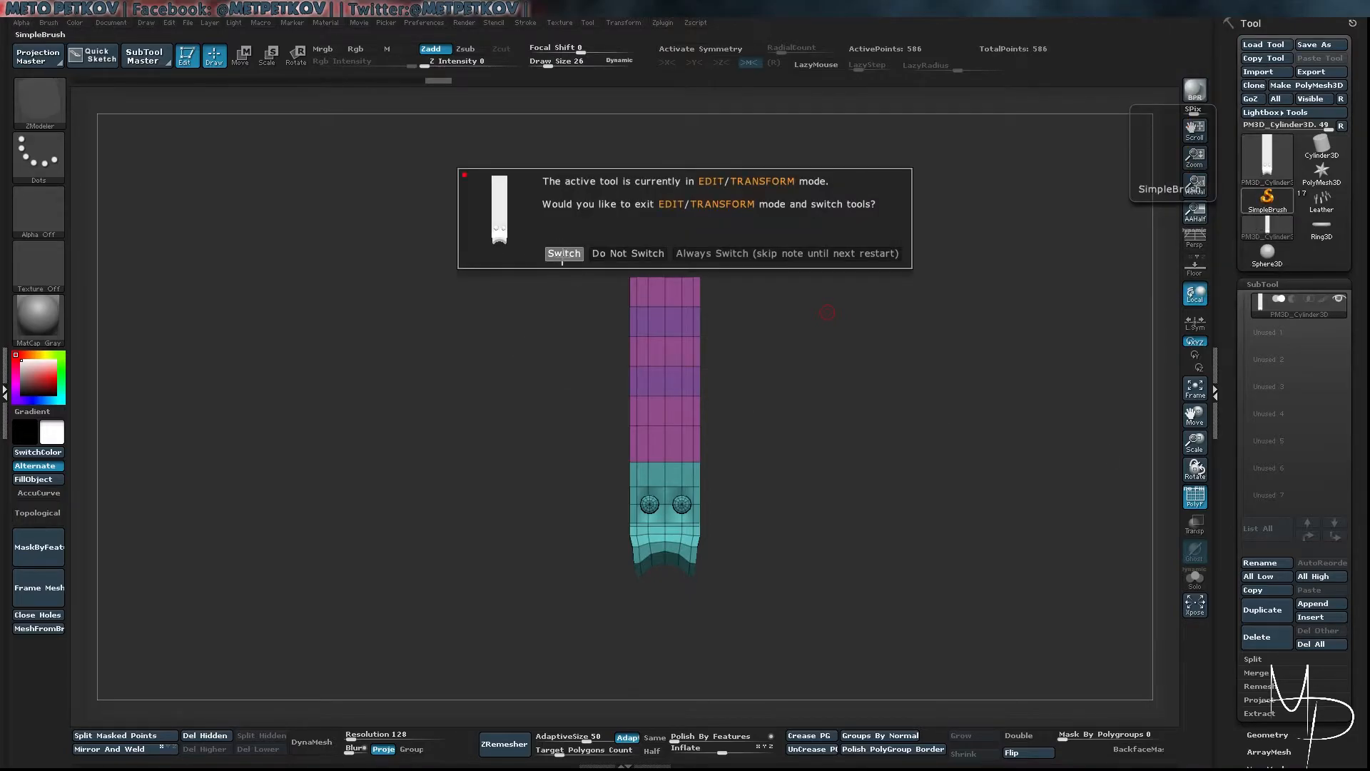
pyautogui.click(563, 256)
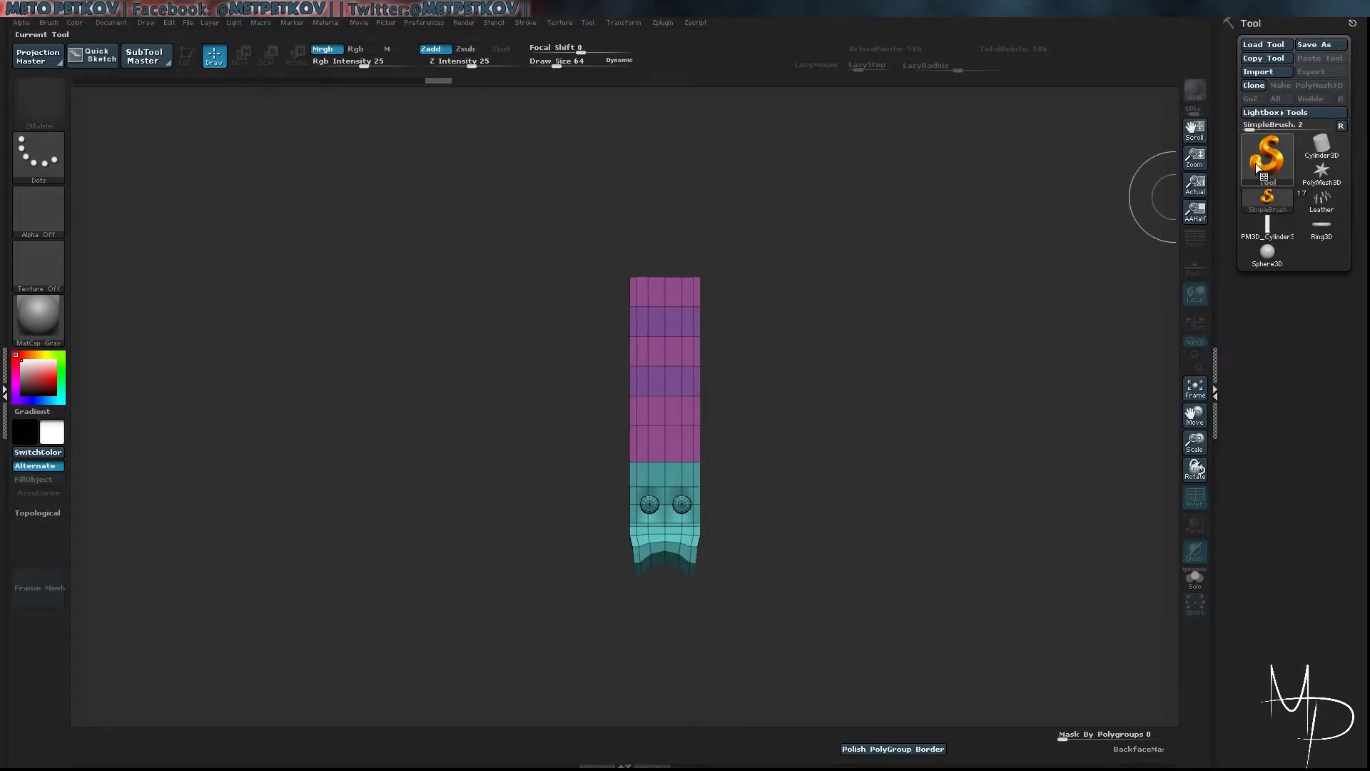
pyautogui.click(1254, 163)
pyautogui.click(1036, 168)
pyautogui.moveTo(419, 307); pyautogui.dragTo(207, 323)
# Put the ring into Edit mode facing the view and clear the leftover strap image from the canvas
pyautogui.press('t')
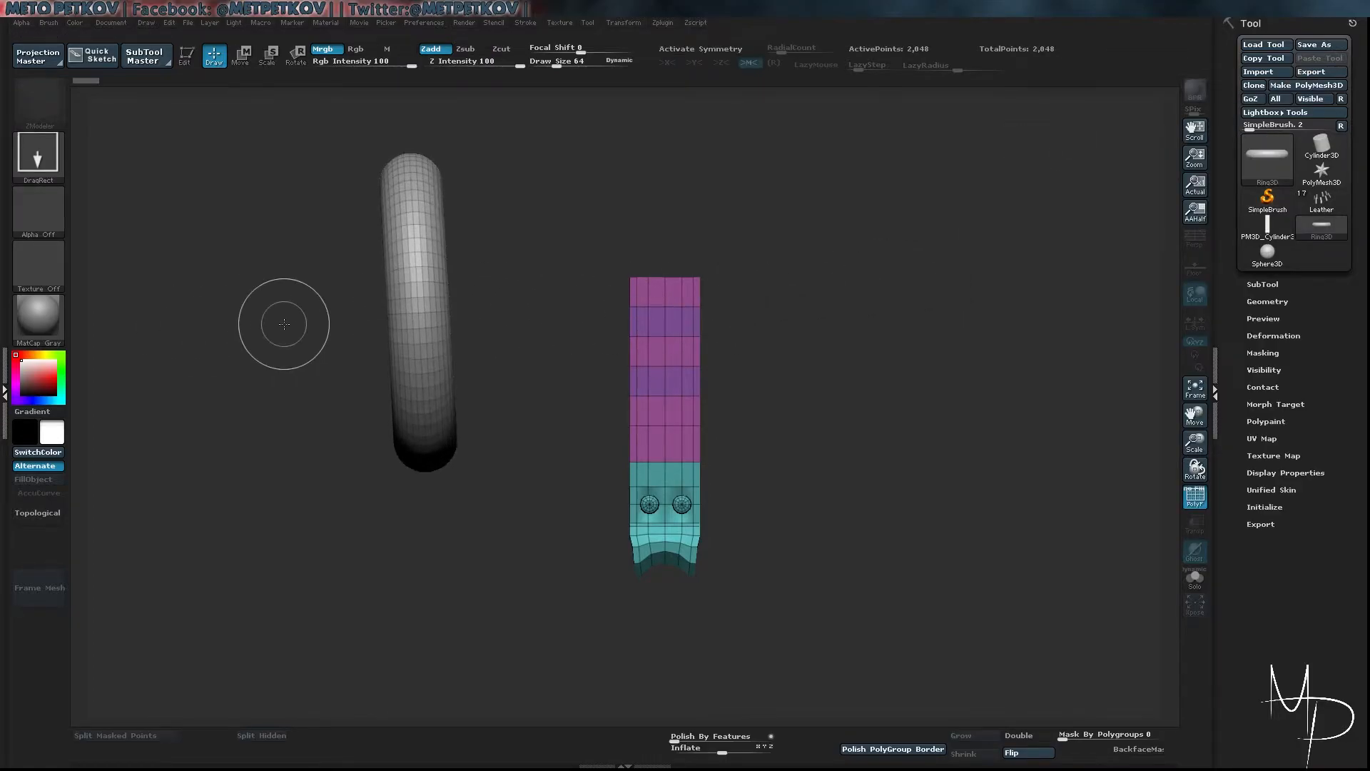
pyautogui.press('t')
pyautogui.moveTo(291, 325)
pyautogui.mouseDown()
pyautogui.moveTo(214, 285)
pyautogui.moveTo(184, 235)
pyautogui.moveTo(417, 319)
pyautogui.mouseUp()
pyautogui.press('ctrl')
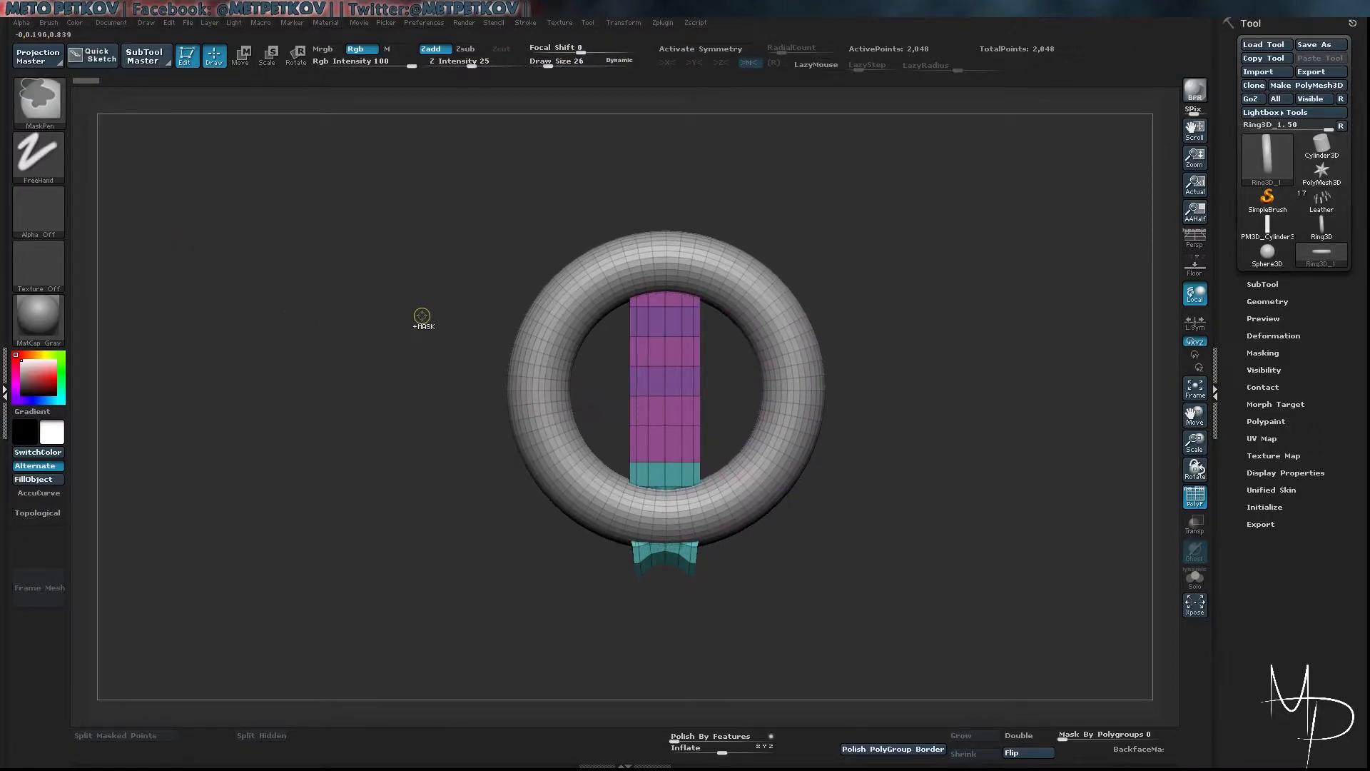
pyautogui.hotkey('ctrl', 'n')
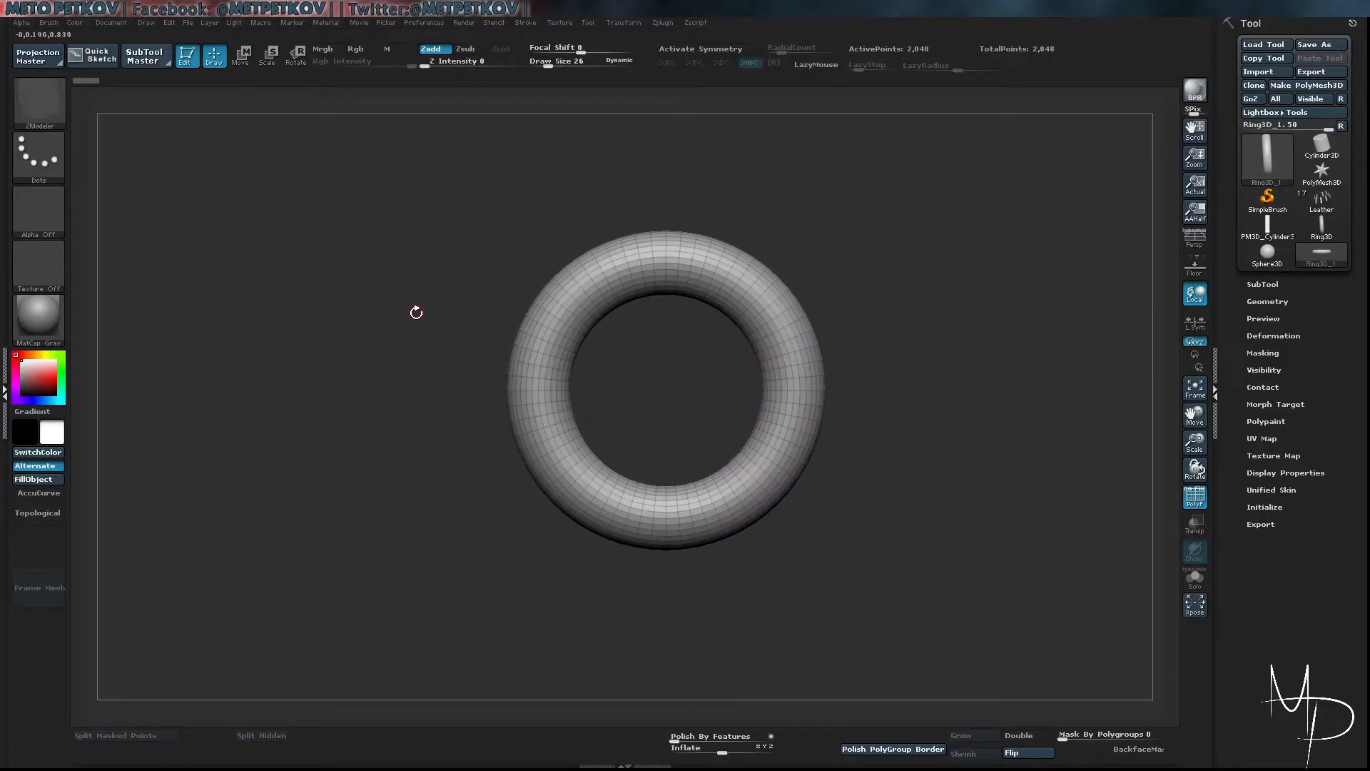
# Initialize the ring with SDivide 12, LDivide 24 and SRadius 5, and convert it to a PolyMesh3D
pyautogui.click(1252, 506)
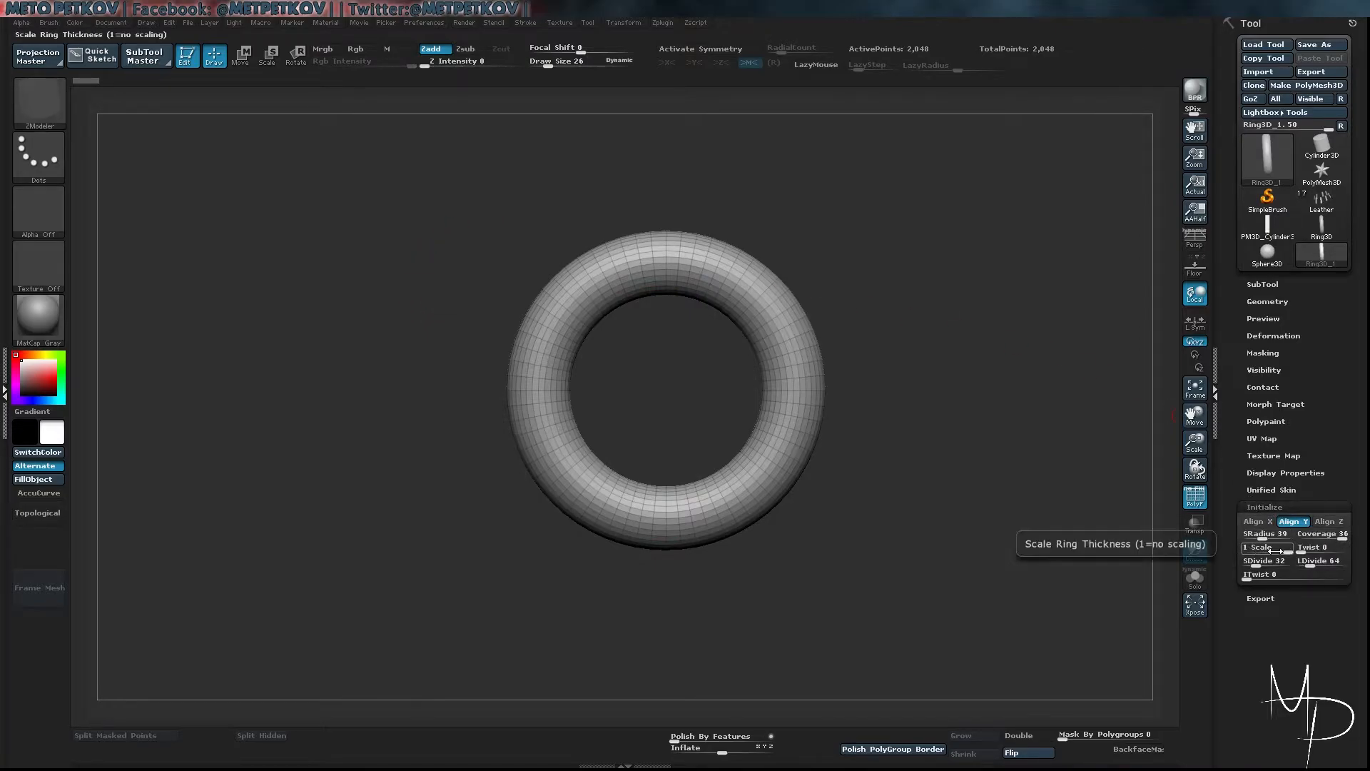
pyautogui.click(1259, 560)
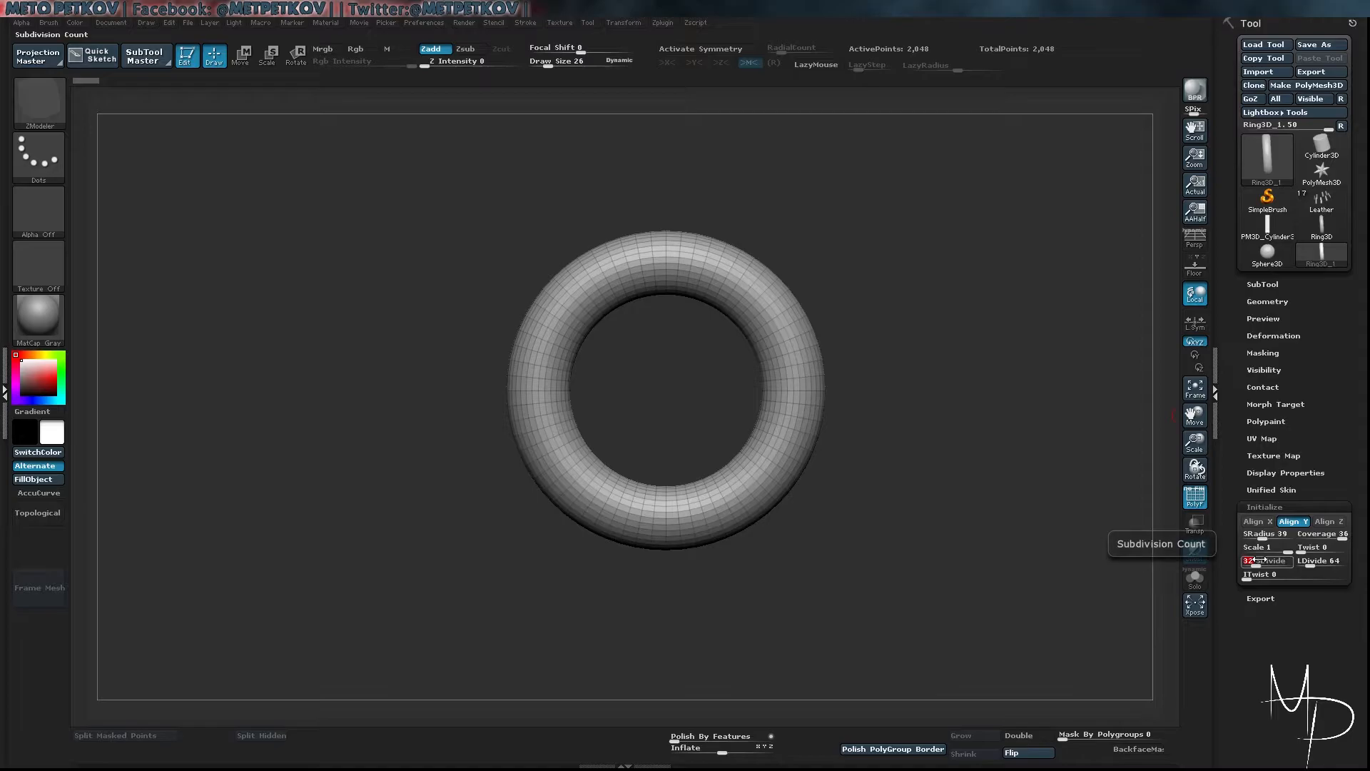
pyautogui.write('12')
pyautogui.press('Return')
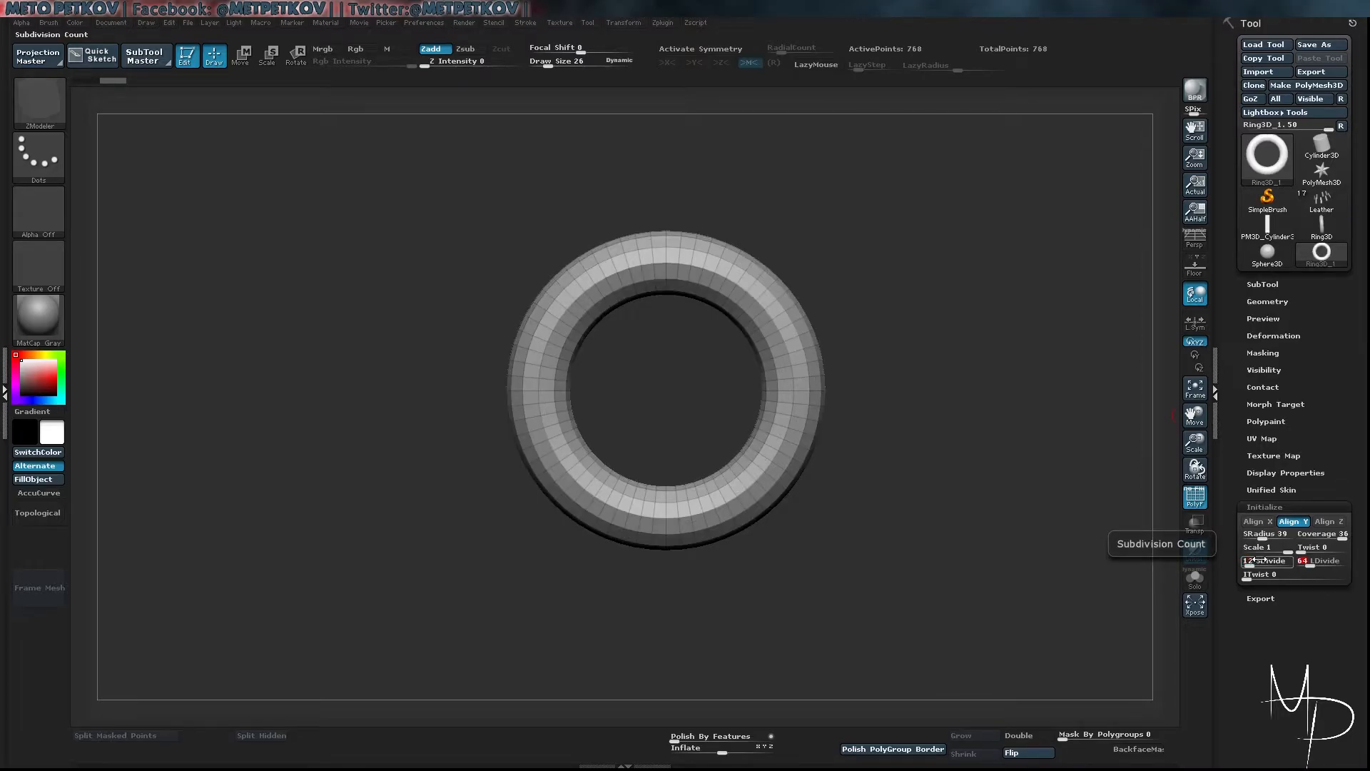
pyautogui.write('24')
pyautogui.press('Return')
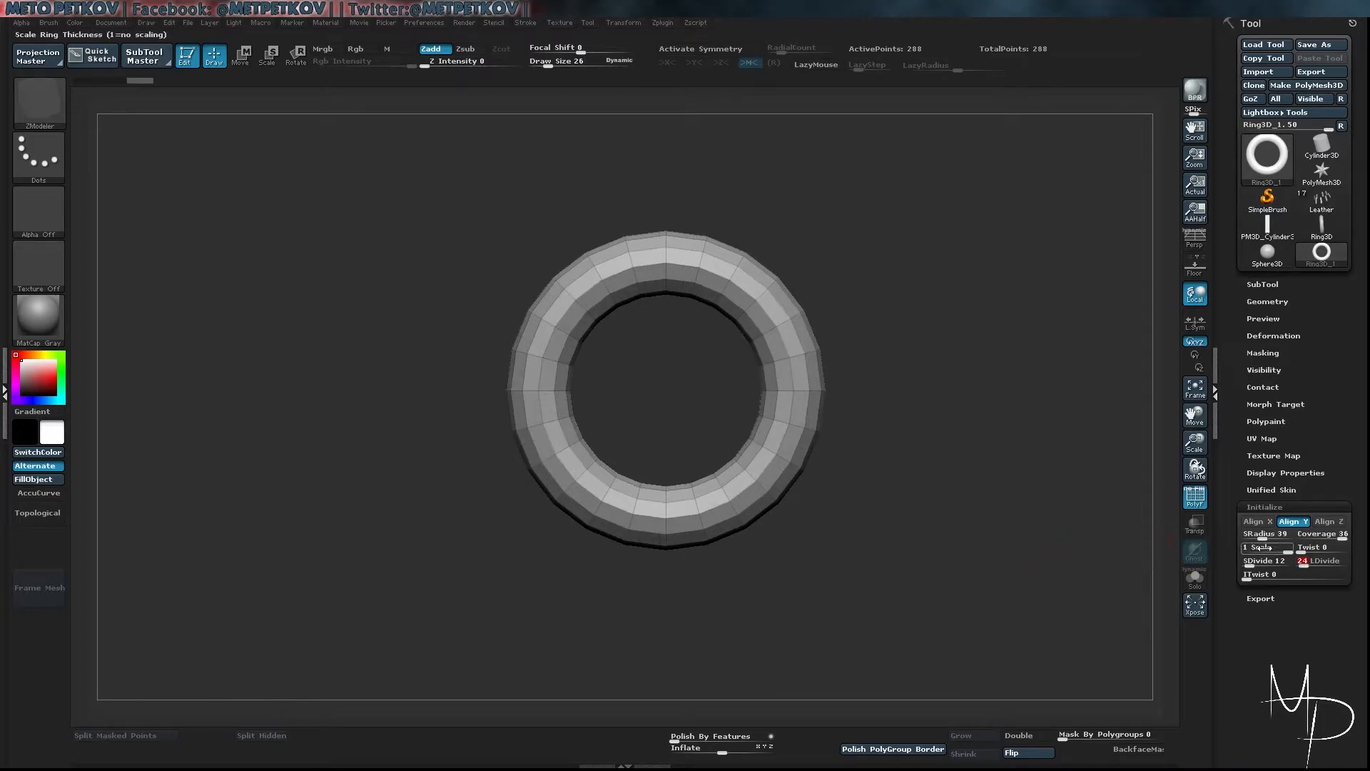
pyautogui.moveTo(1257, 535); pyautogui.dragTo(1245, 536)
pyautogui.moveTo(292, 308); pyautogui.dragTo(374, 285)
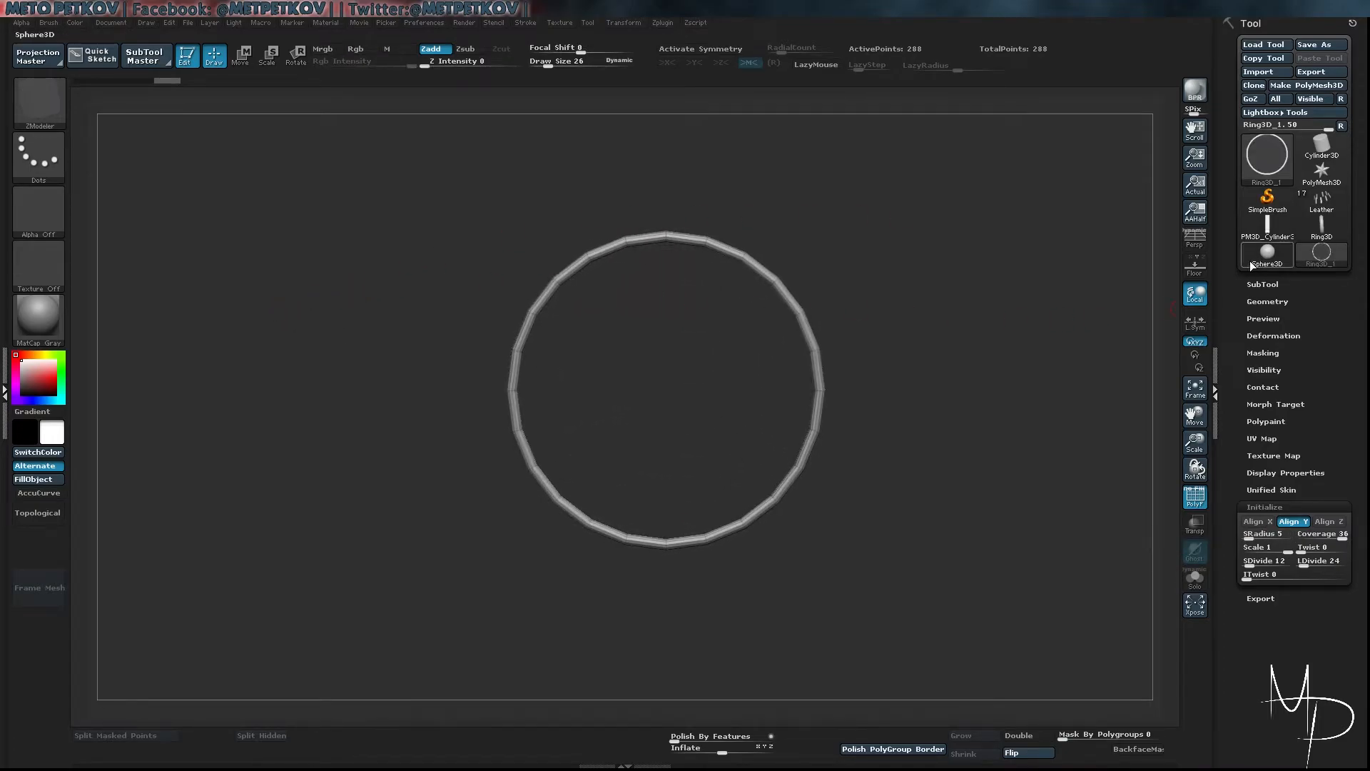
pyautogui.click(1319, 85)
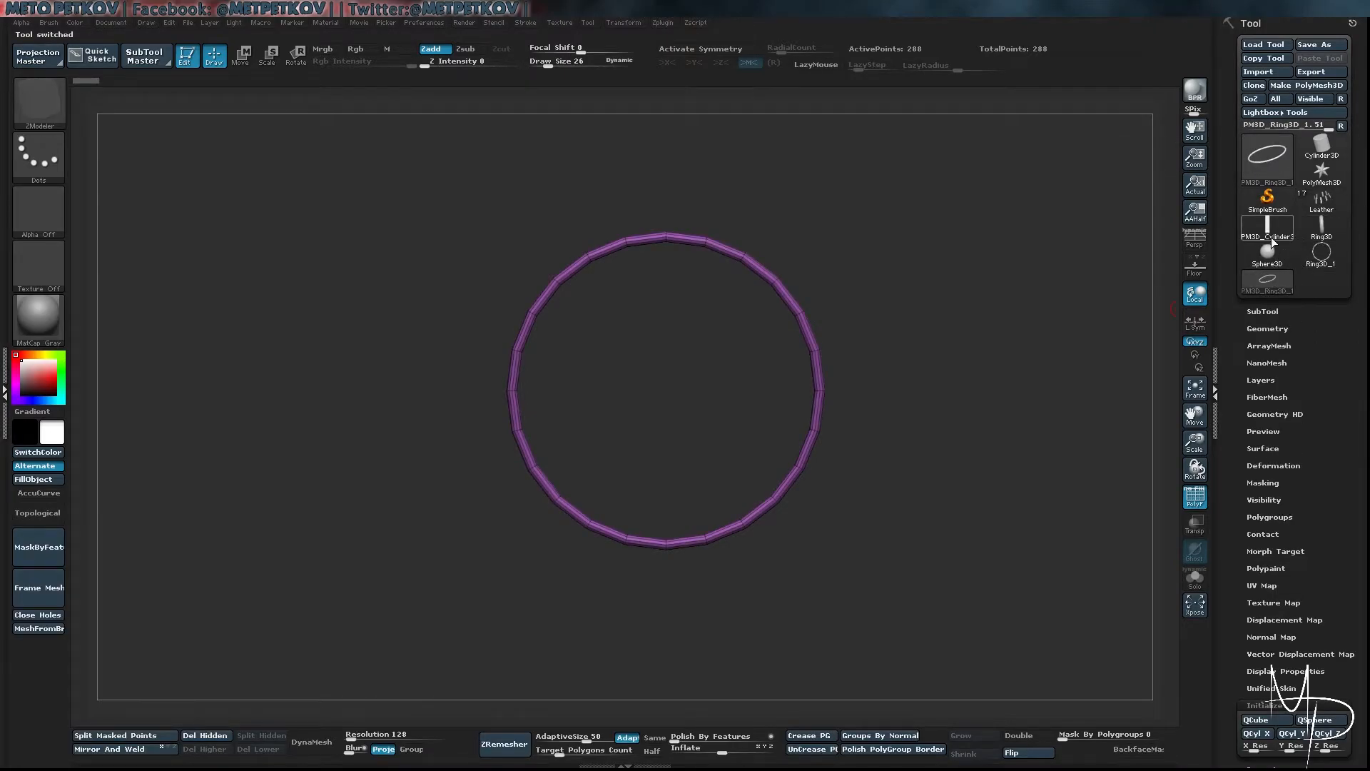
# Switch back to the strap tool and append the polymesh ring to it as a subtool
pyautogui.click(1267, 229)
pyautogui.moveTo(435, 328); pyautogui.dragTo(504, 373)
pyautogui.click(1293, 314)
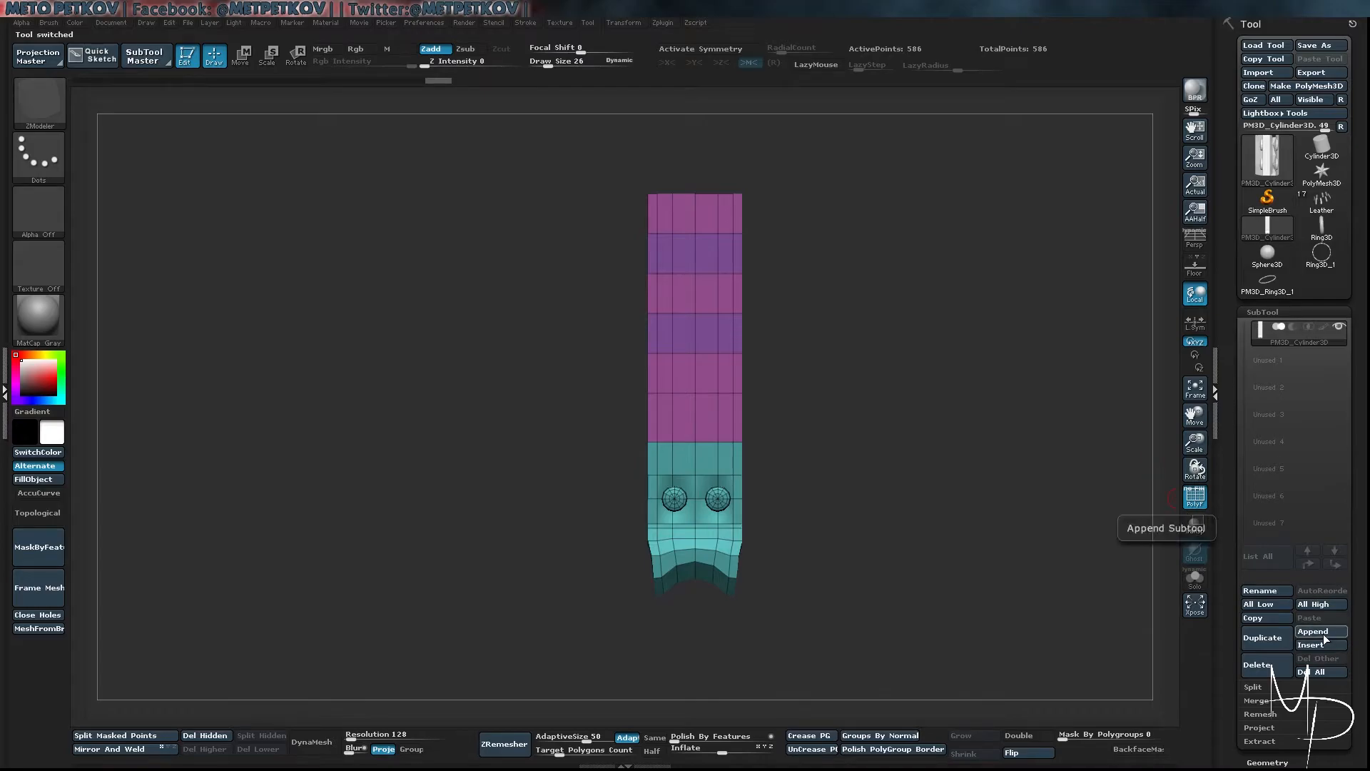
pyautogui.click(1317, 632)
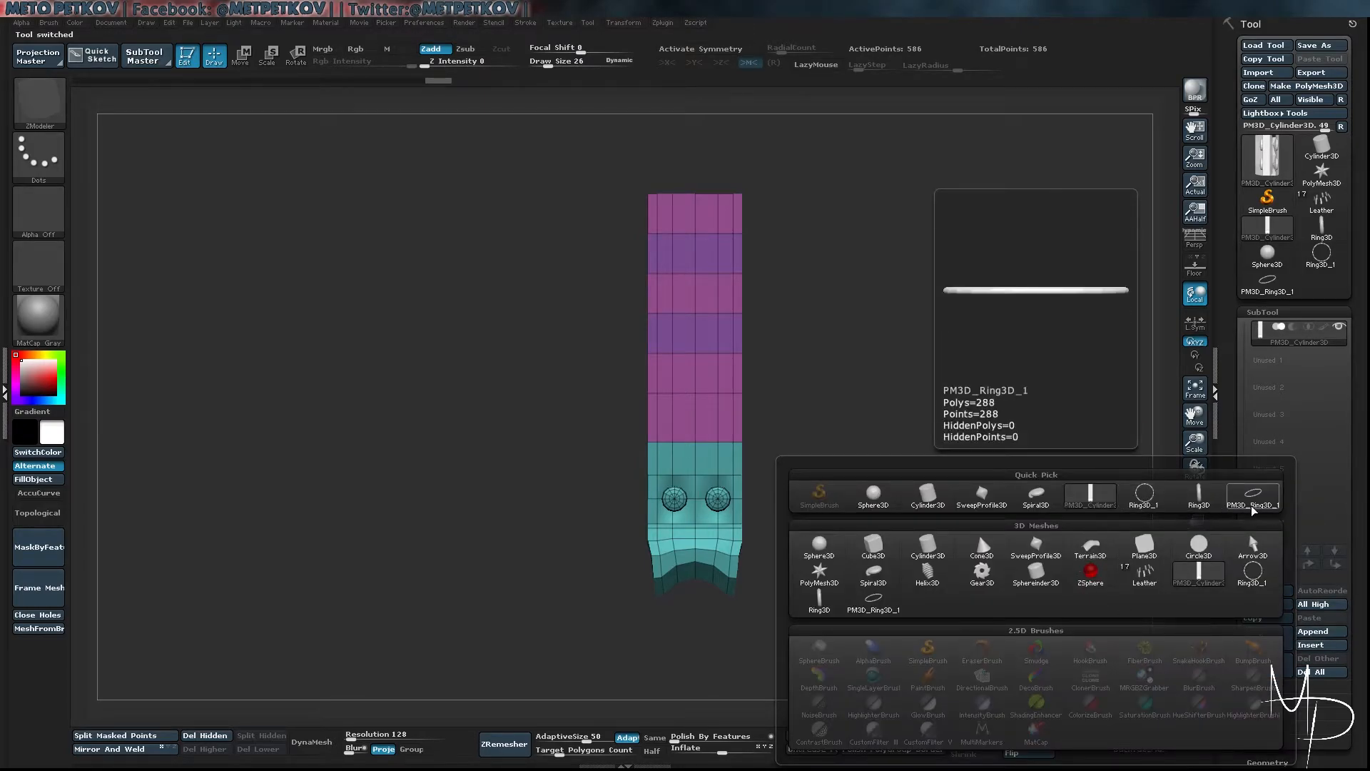
pyautogui.click(1140, 501)
pyautogui.moveTo(432, 428); pyautogui.dragTo(314, 419)
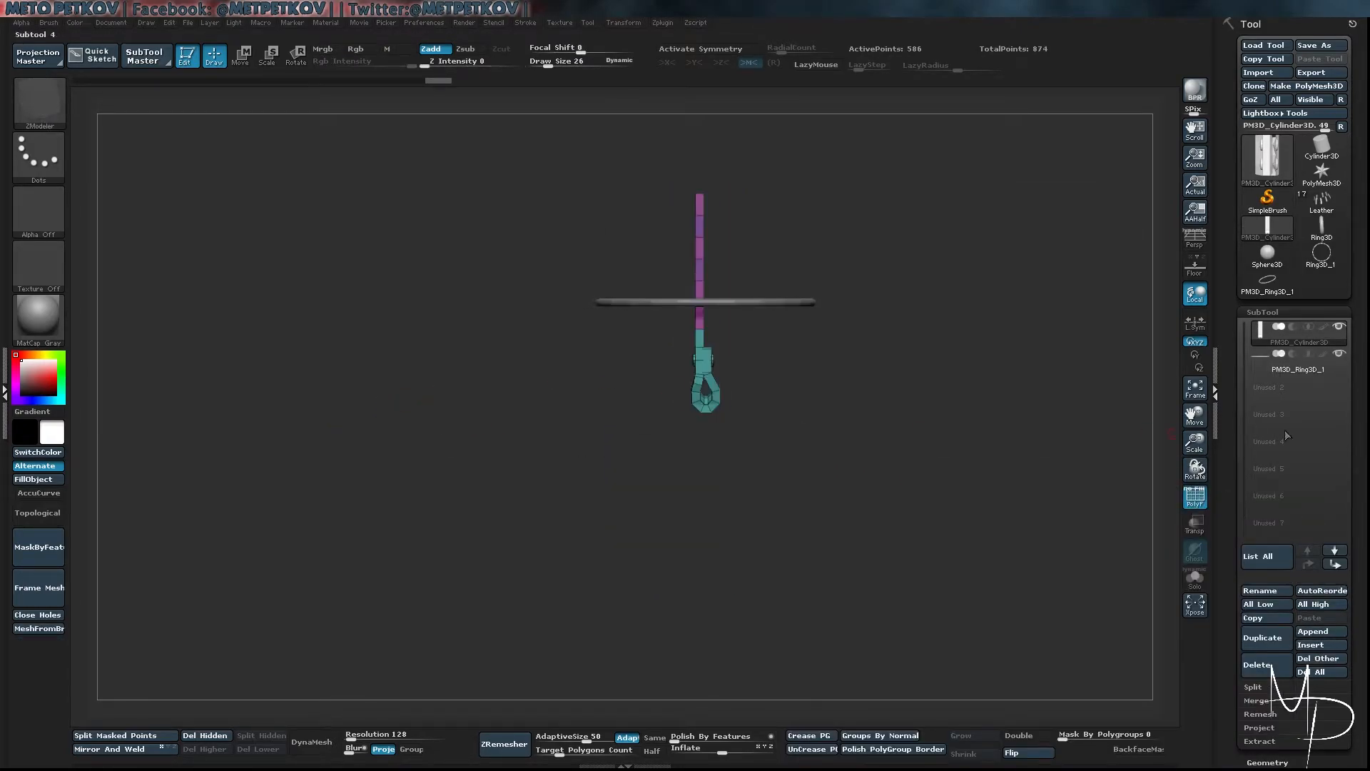
# Select the ring subtool and rotate it 90 degrees with a vertical Transpose line so it stands upright in the strap's plane
pyautogui.click(1289, 369)
pyautogui.press('r')
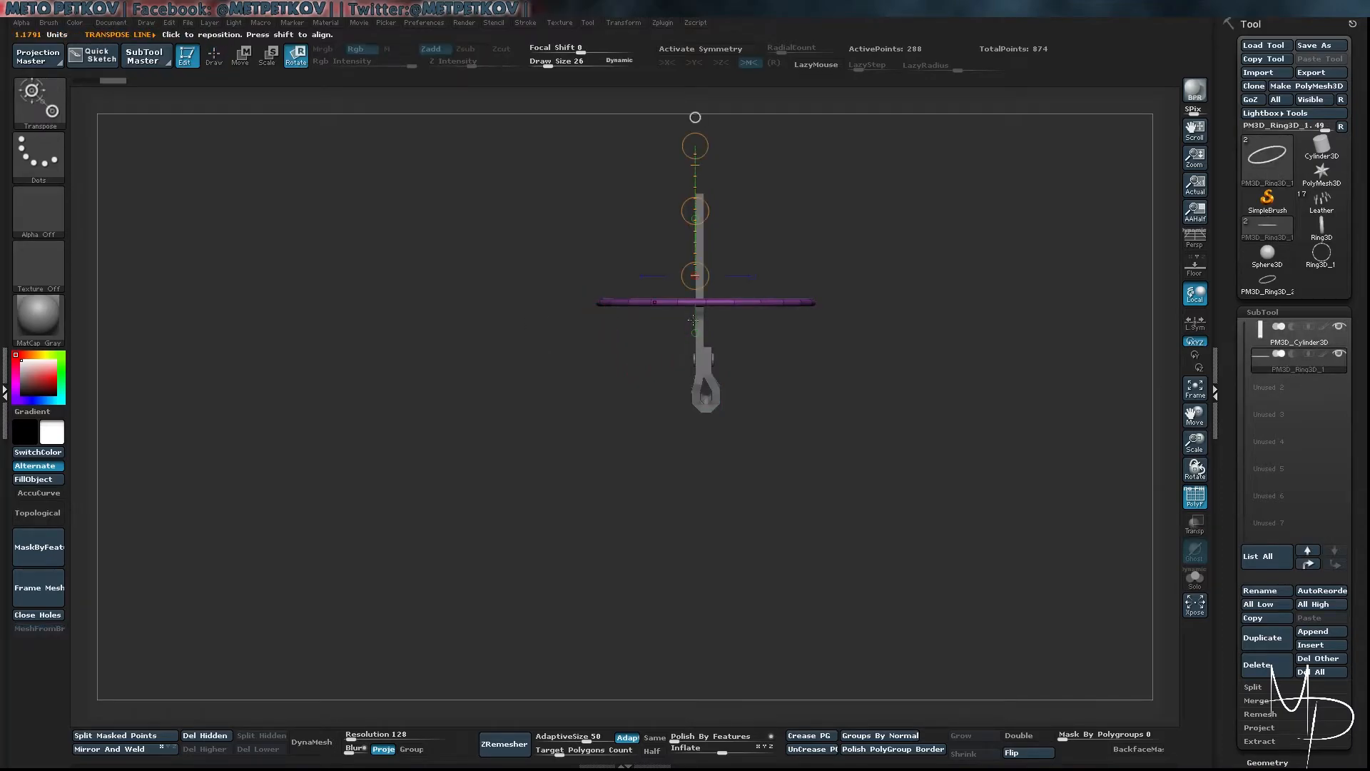
pyautogui.moveTo(699, 301); pyautogui.dragTo(714, 501)
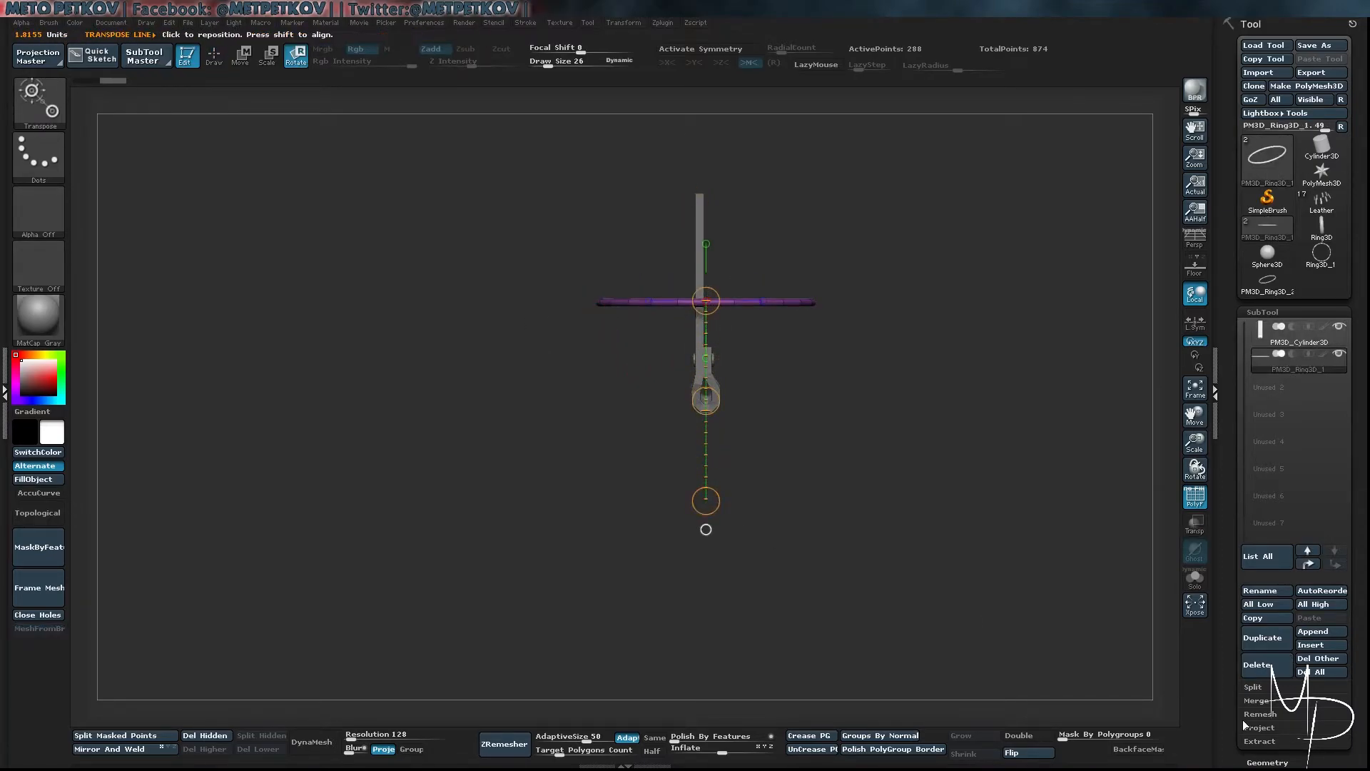
pyautogui.click(1221, 562)
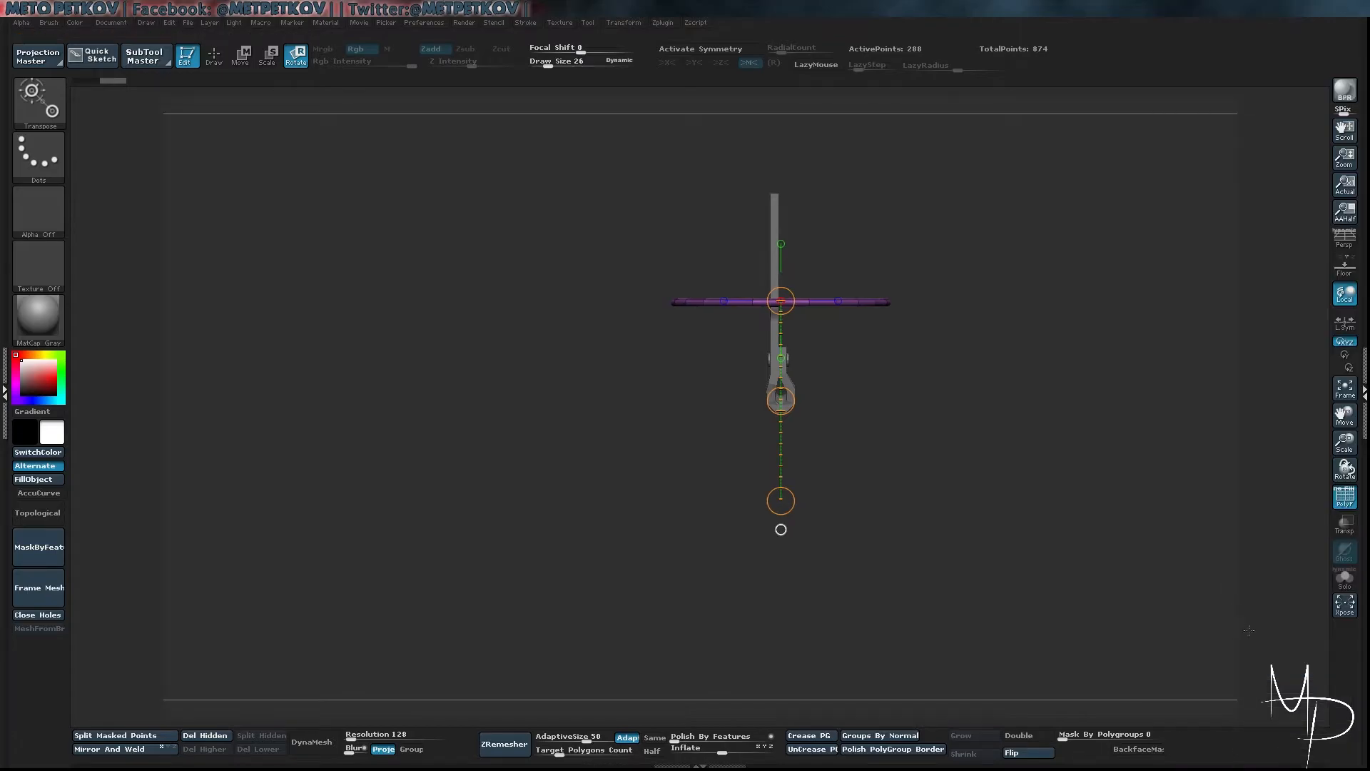
pyautogui.click(1360, 643)
pyautogui.scroll(-5, 1277, 393)
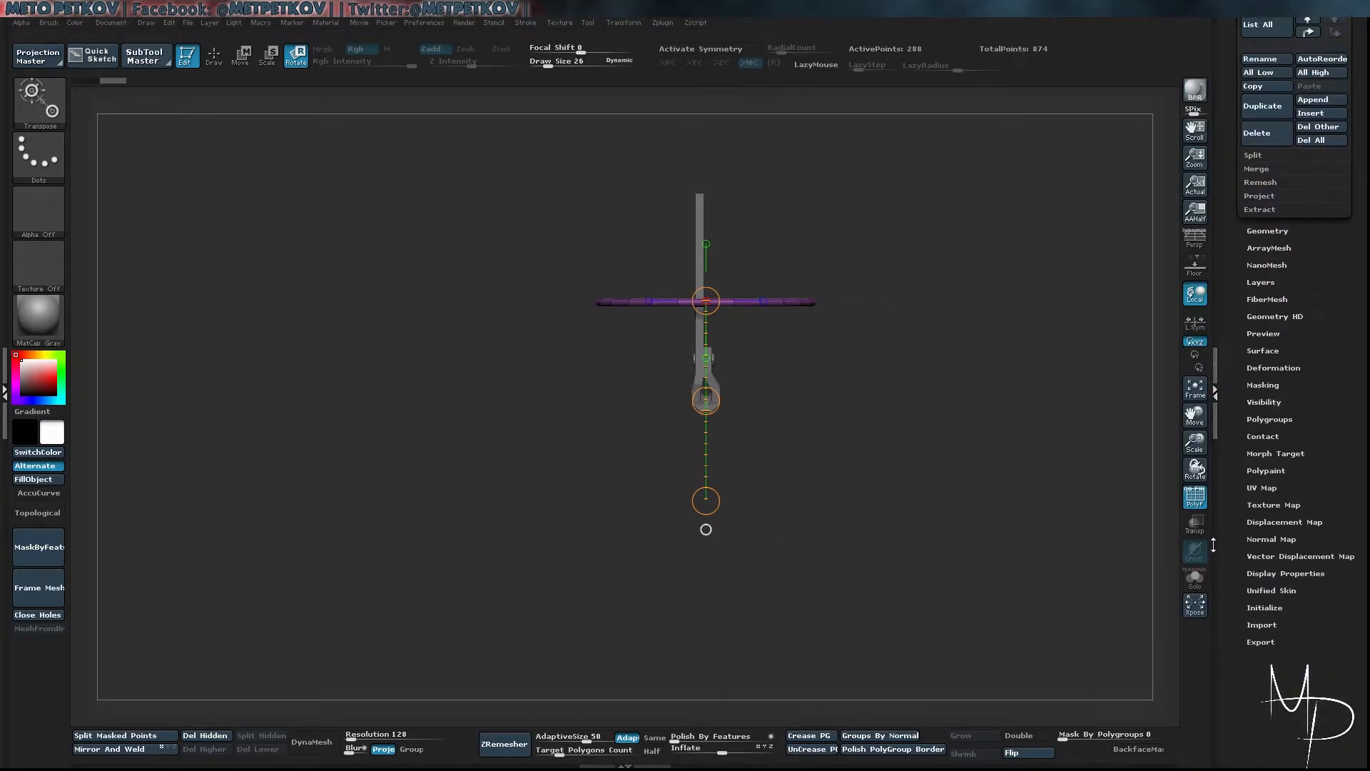
pyautogui.click(1256, 373)
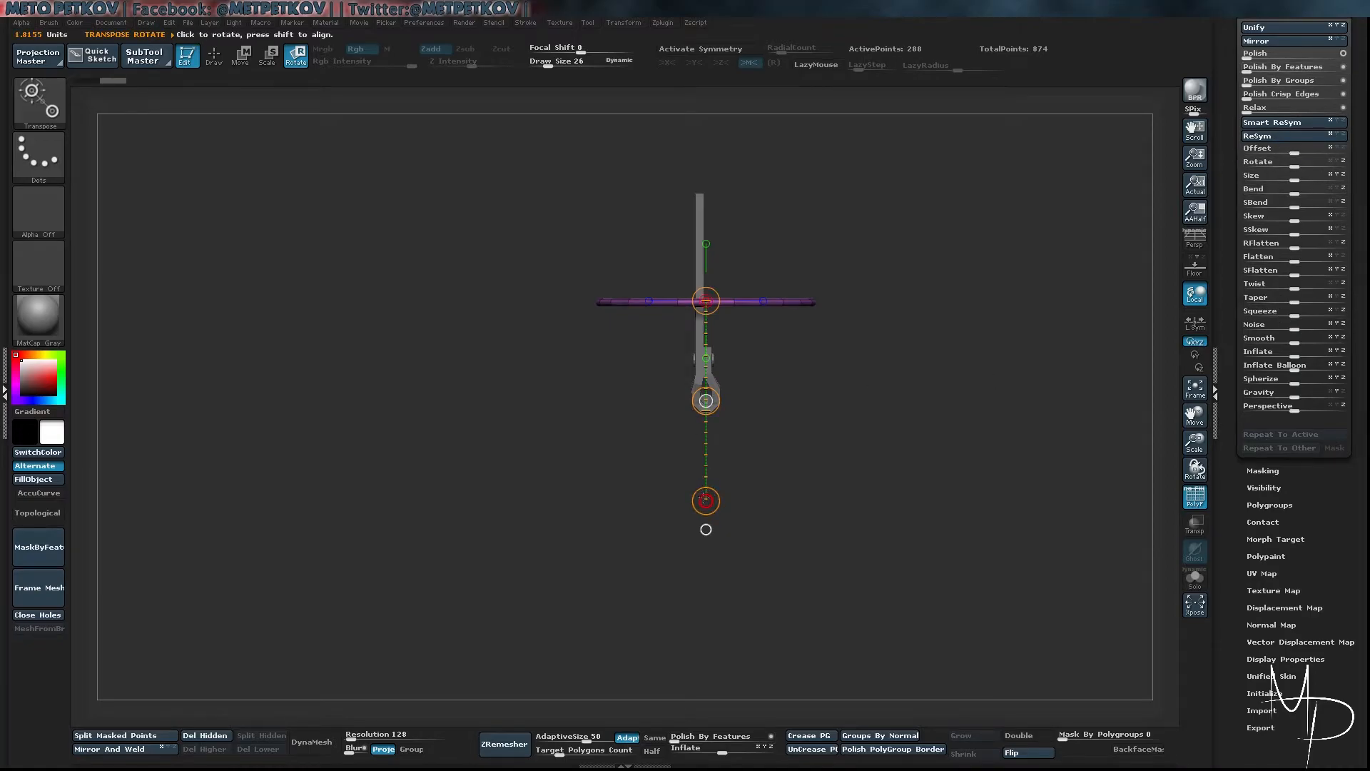
pyautogui.moveTo(706, 501); pyautogui.dragTo(495, 349)
pyautogui.click(610, 407)
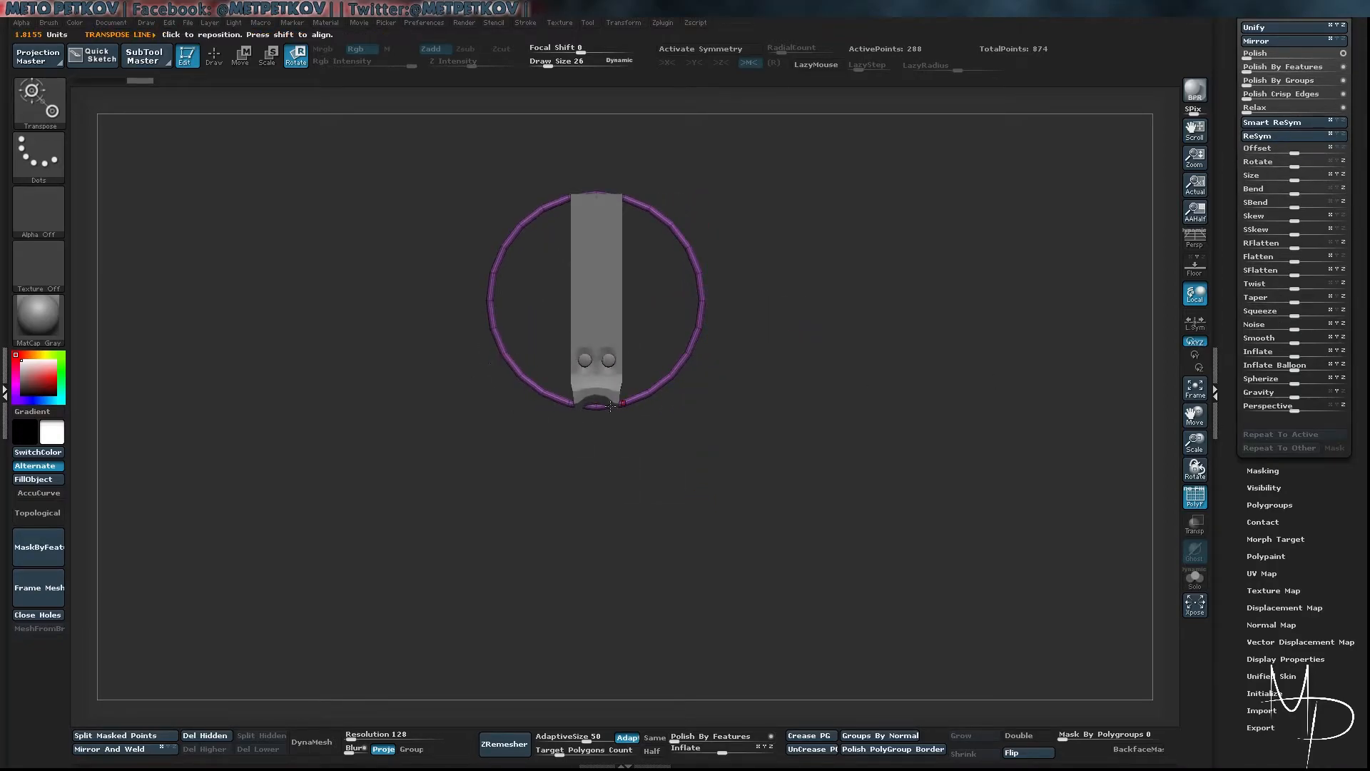
# Move the upright ring straight down with a vertical Transpose line until its upper edge meets the strap's lower loop
pyautogui.click(596, 198)
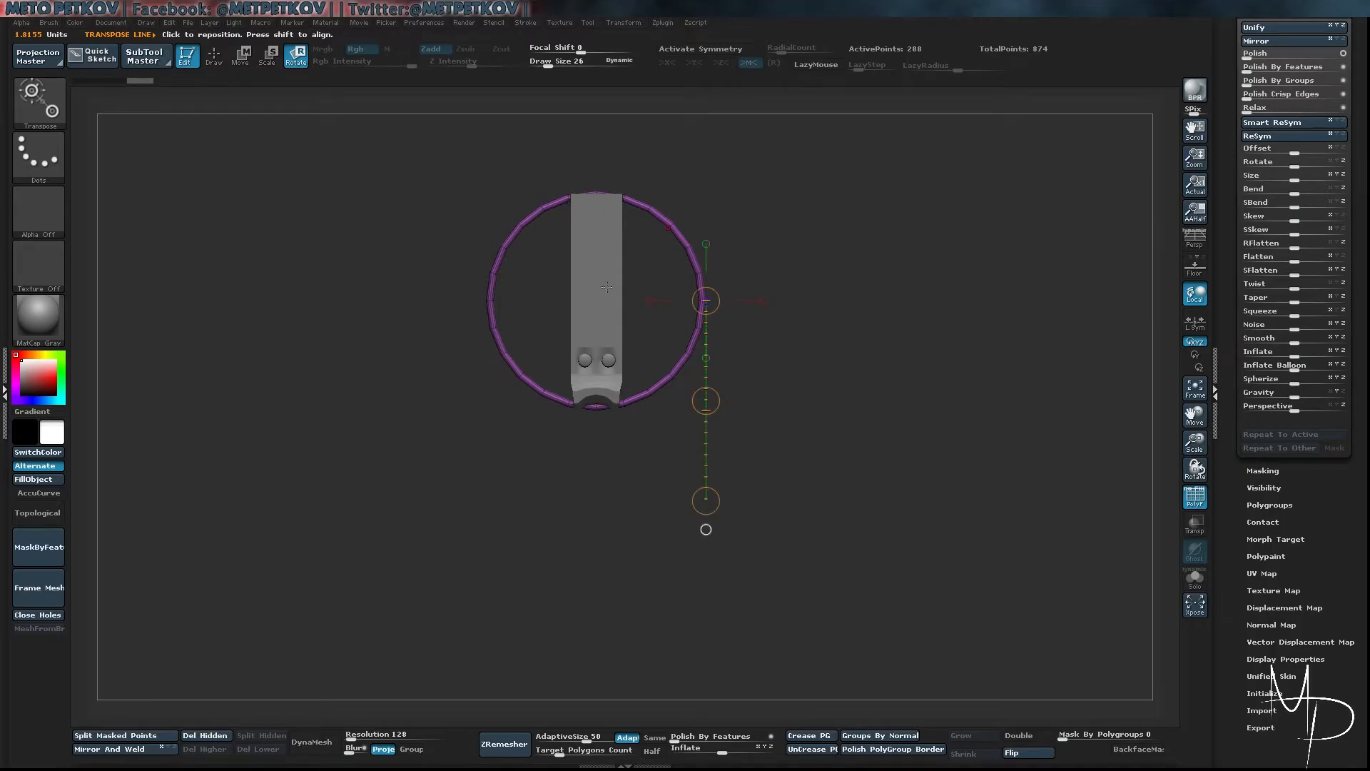
pyautogui.press('w')
pyautogui.moveTo(601, 189); pyautogui.dragTo(596, 465)
pyautogui.moveTo(596, 348); pyautogui.dragTo(597, 524)
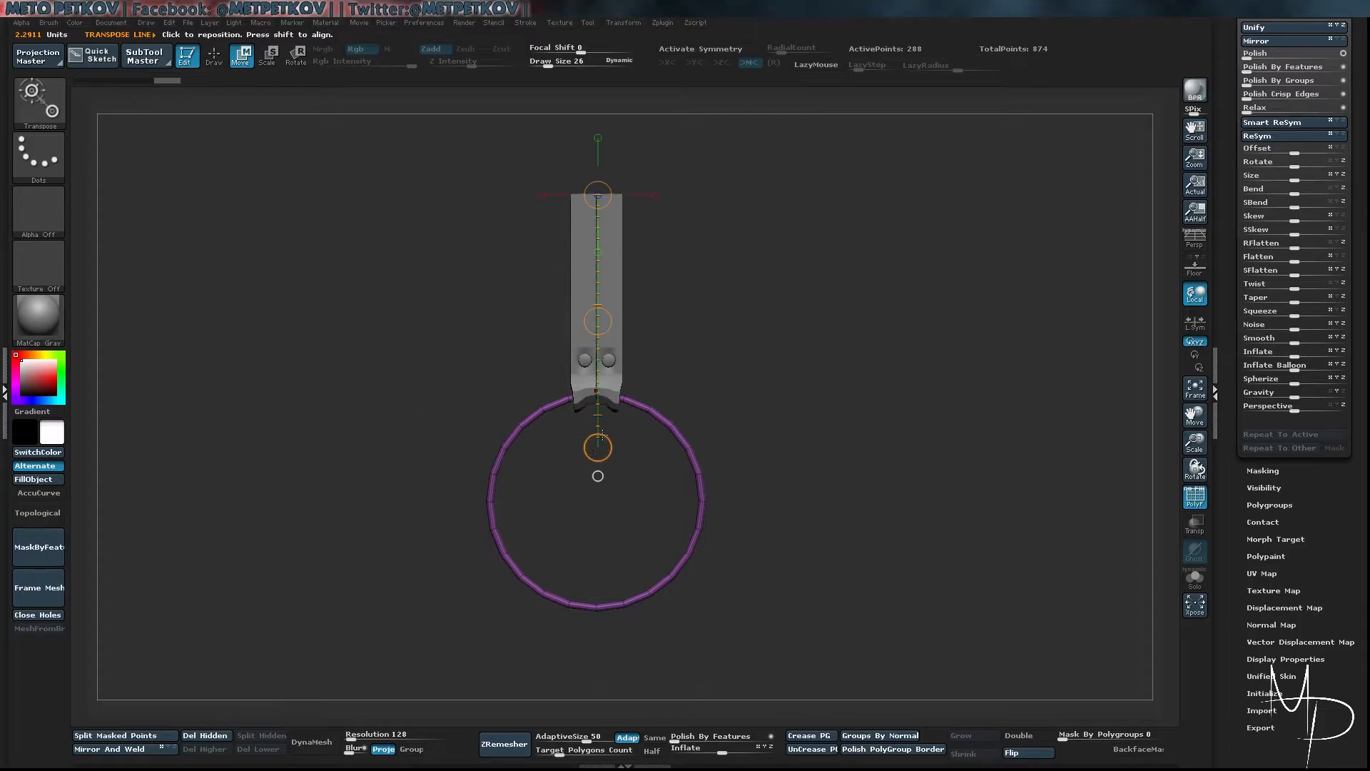
# Scale the ring down to about half its size from its upper edge with a vertical Transpose line
pyautogui.press('e')
pyautogui.keyDown('shift'); pyautogui.moveTo(587, 397); pyautogui.dragTo(606, 288); pyautogui.keyUp('shift')
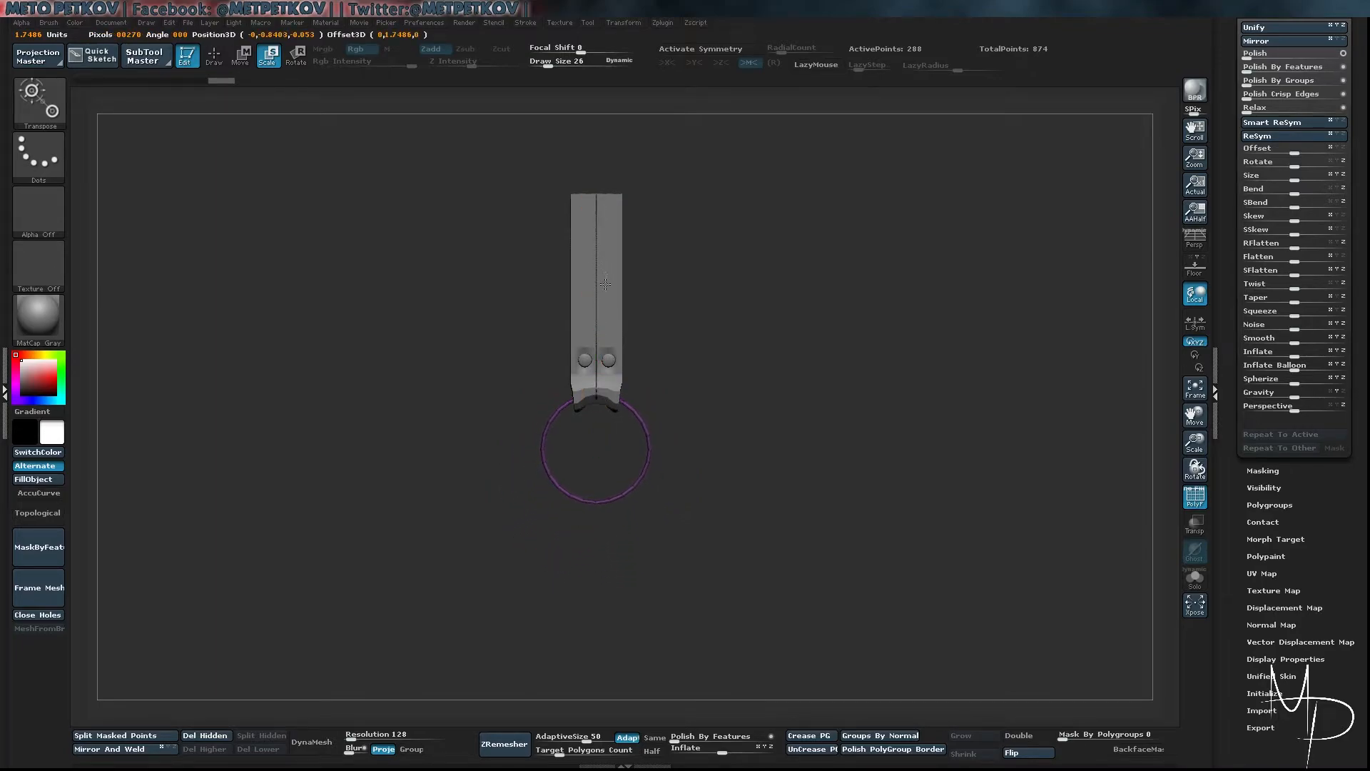
pyautogui.keyDown('alt'); pyautogui.moveTo(335, 374); pyautogui.dragTo(492, 388); pyautogui.keyUp('alt')
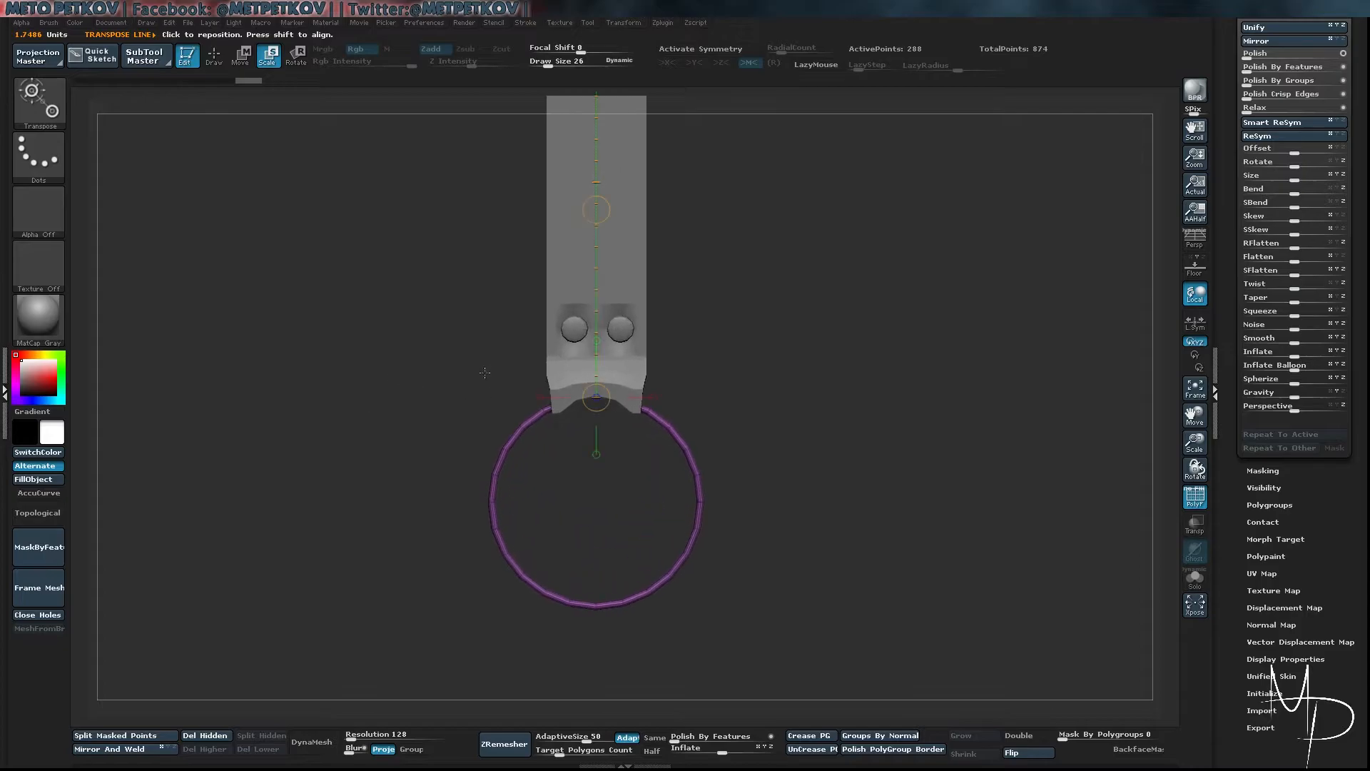
# Thicken the ring by inflating it with a horizontal Transpose line in Move mode, with Draw Size 77
pyautogui.keyDown('shift'); pyautogui.moveTo(407, 368); pyautogui.dragTo(748, 429); pyautogui.keyUp('shift')
pyautogui.moveTo(696, 479); pyautogui.dragTo(946, 483)
pyautogui.click(240, 60)
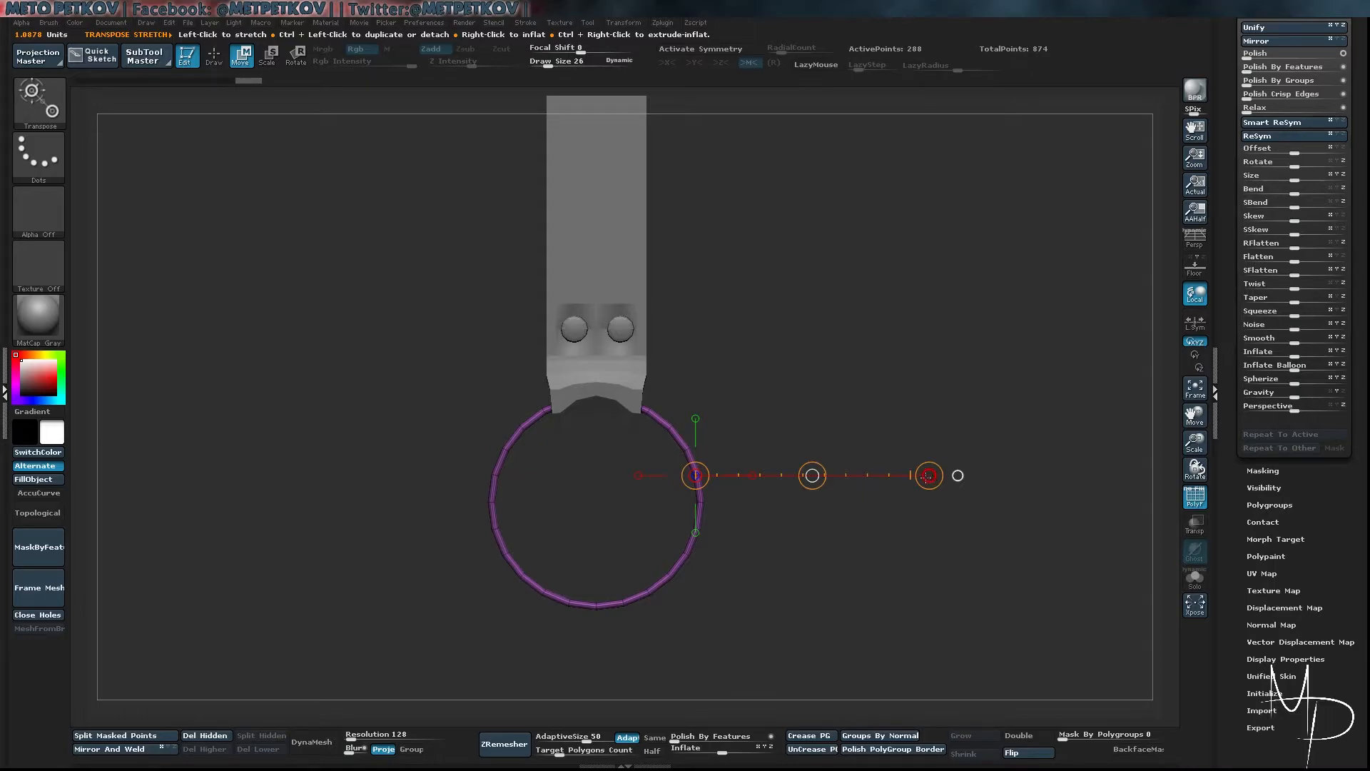
pyautogui.press('space')
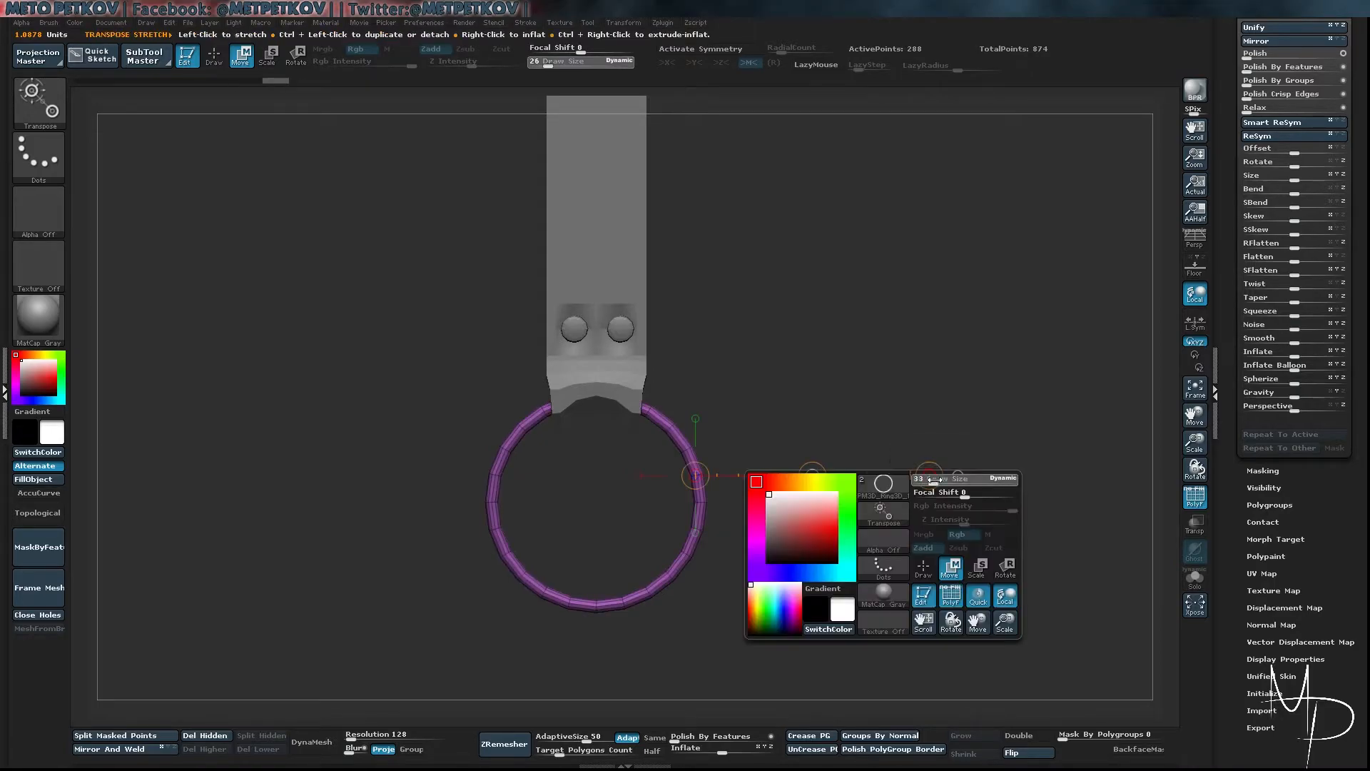
pyautogui.moveTo(932, 479); pyautogui.dragTo(930, 476)
pyautogui.moveTo(930, 476); pyautogui.dragTo(956, 482, button='right')
pyautogui.press('space')
pyautogui.moveTo(948, 481)
pyautogui.mouseDown()
pyautogui.moveTo(889, 394)
pyautogui.moveTo(829, 387)
pyautogui.mouseUp()
# From the side view, move the ring sideways with a Transpose line to center it between the strap loop's two sides
pyautogui.keyDown('alt'); pyautogui.moveTo(411, 344); pyautogui.dragTo(444, 327); pyautogui.keyUp('alt')
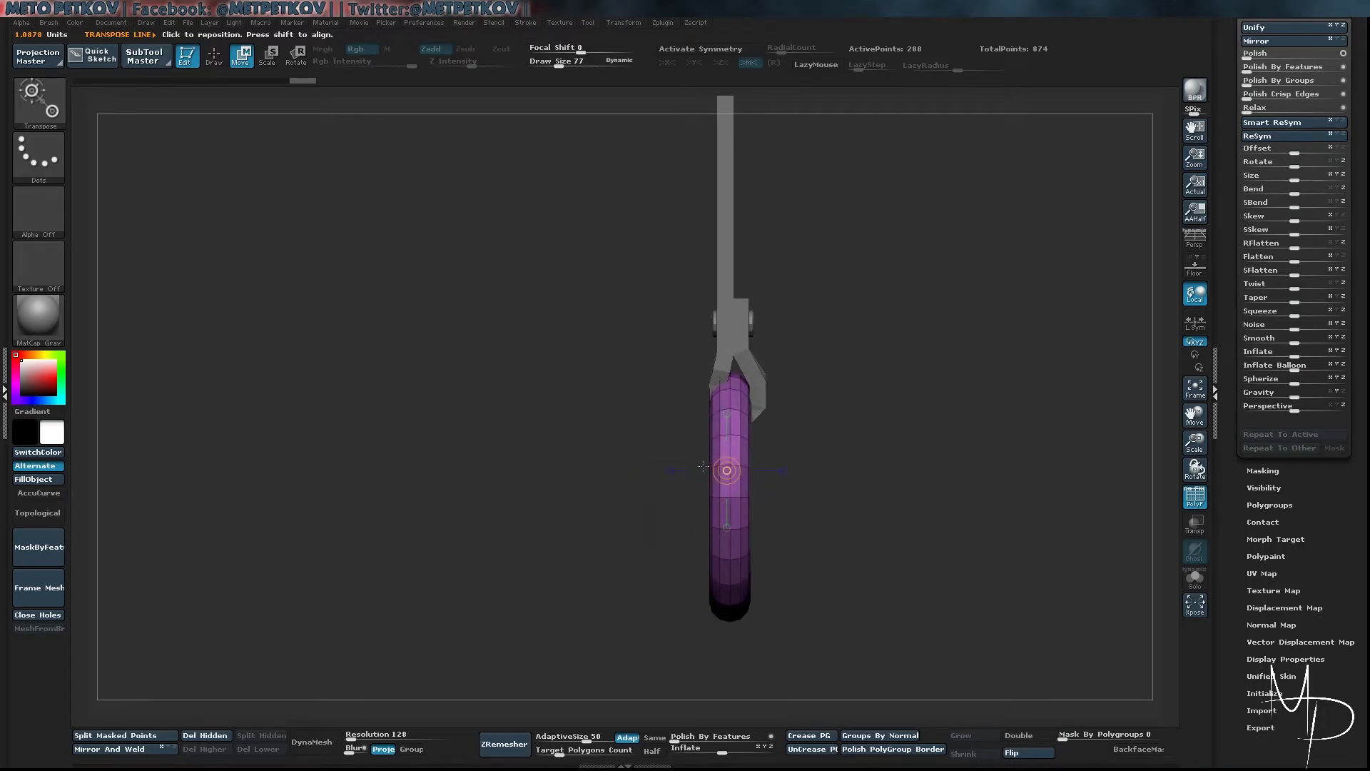
pyautogui.moveTo(875, 480); pyautogui.dragTo(996, 487)
pyautogui.moveTo(628, 600)
pyautogui.keyDown('alt'); pyautogui.mouseDown()
pyautogui.moveTo(634, 667)
pyautogui.moveTo(628, 588)
pyautogui.mouseUp(); pyautogui.keyUp('alt')
pyautogui.keyDown('alt'); pyautogui.moveTo(911, 596); pyautogui.dragTo(727, 530); pyautogui.keyUp('alt')
pyautogui.press('e')
pyautogui.press('w')
pyautogui.moveTo(798, 566); pyautogui.dragTo(698, 566)
pyautogui.press('x')
pyautogui.moveTo(389, 422)
pyautogui.keyDown('alt'); pyautogui.mouseDown()
pyautogui.moveTo(459, 474)
pyautogui.moveTo(441, 274)
pyautogui.mouseUp(); pyautogui.keyUp('alt')
pyautogui.keyDown('shift'); pyautogui.moveTo(603, 521); pyautogui.dragTo(386, 521); pyautogui.keyUp('shift')
pyautogui.moveTo(495, 521); pyautogui.dragTo(503, 520)
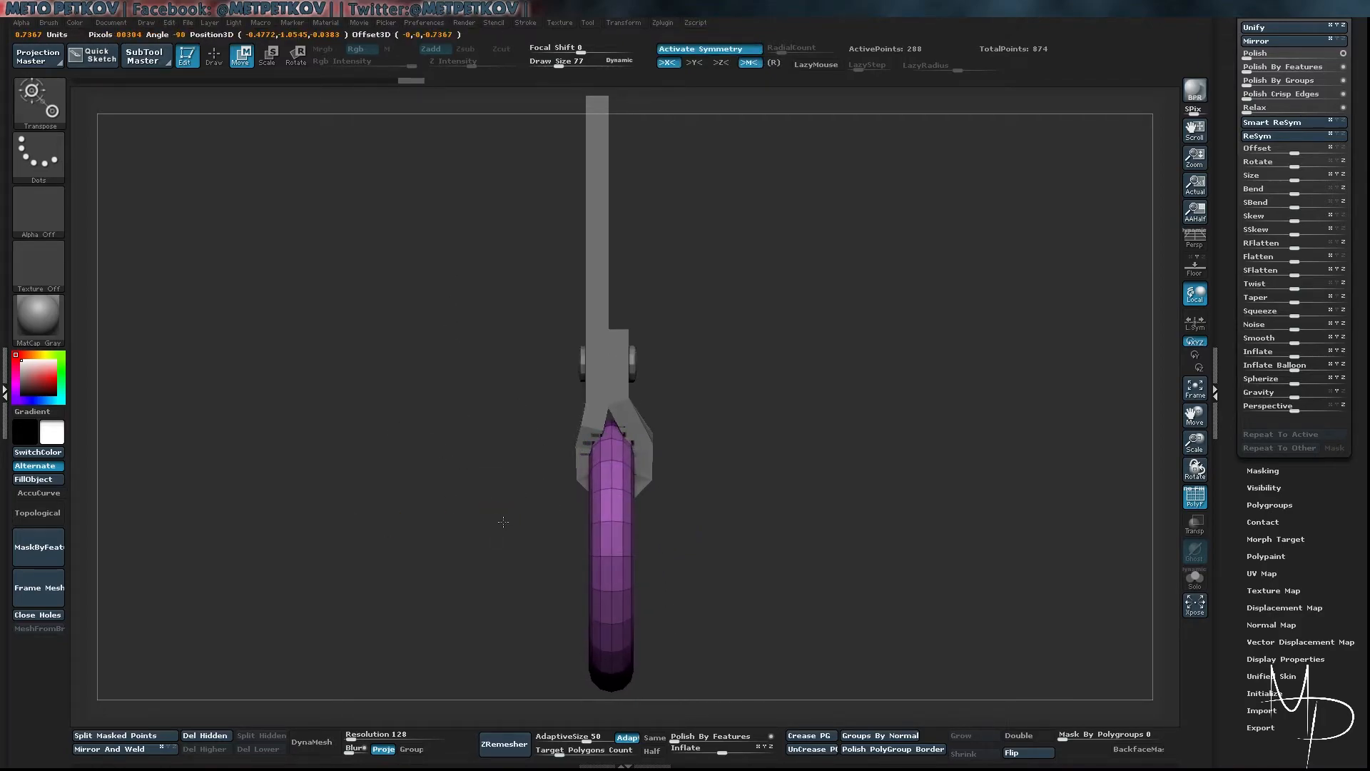
# From the front view, align the ring under the strap's center with a horizontal Transpose line and turn symmetry off
pyautogui.keyDown('shift'); pyautogui.moveTo(428, 392); pyautogui.dragTo(482, 444); pyautogui.keyUp('shift')
pyautogui.keyDown('alt'); pyautogui.moveTo(337, 411); pyautogui.dragTo(457, 456); pyautogui.keyUp('alt')
pyautogui.keyDown('alt'); pyautogui.moveTo(280, 379); pyautogui.dragTo(433, 388); pyautogui.keyUp('alt')
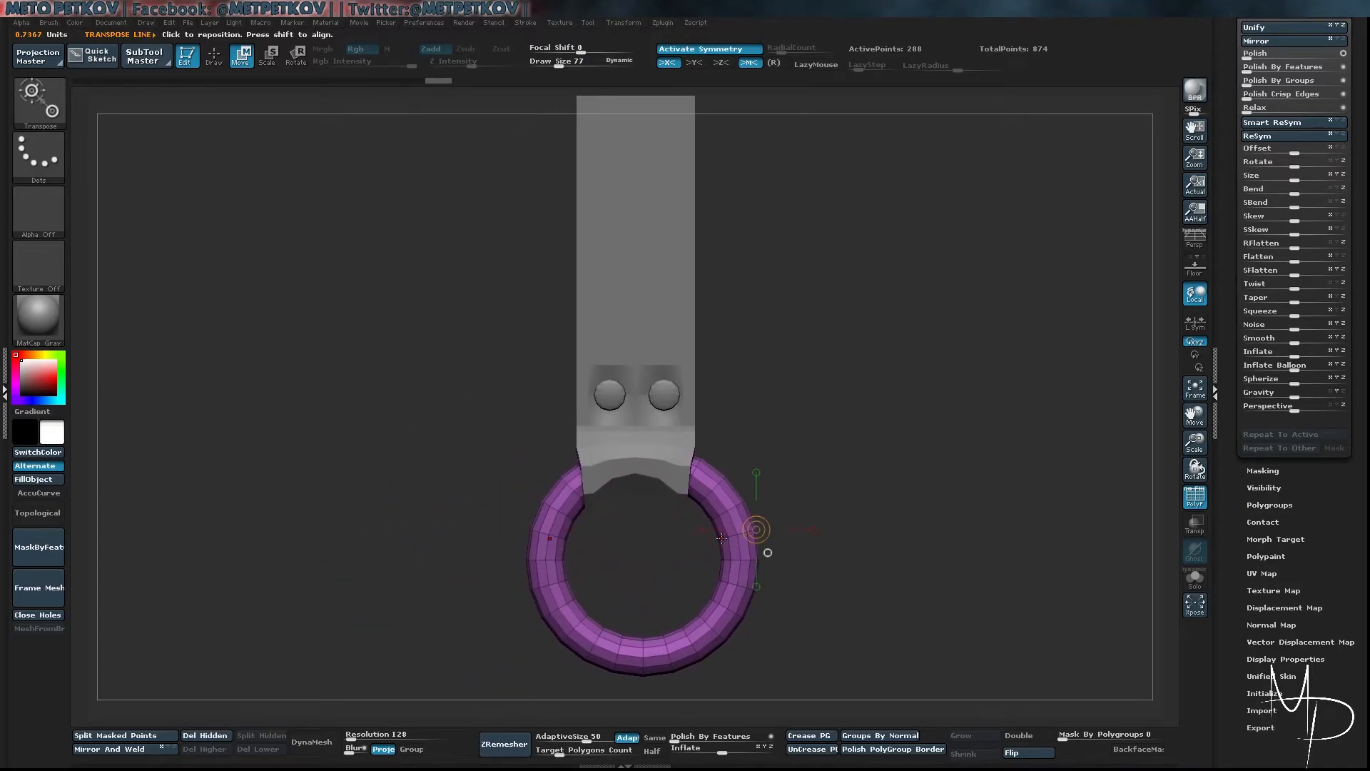
pyautogui.moveTo(829, 593); pyautogui.dragTo(801, 529)
pyautogui.moveTo(738, 586)
pyautogui.keyDown('shift'); pyautogui.mouseDown()
pyautogui.moveTo(875, 585)
pyautogui.moveTo(798, 585)
pyautogui.mouseUp(); pyautogui.keyUp('shift')
pyautogui.hotkey('ctrl', 'z')
pyautogui.press('x')
pyautogui.keyDown('alt'); pyautogui.moveTo(842, 534); pyautogui.dragTo(528, 336); pyautogui.keyUp('alt')
pyautogui.keyDown('alt'); pyautogui.moveTo(476, 456); pyautogui.dragTo(430, 347); pyautogui.keyUp('alt')
pyautogui.moveTo(521, 342); pyautogui.dragTo(555, 443)
pyautogui.moveTo(556, 443); pyautogui.dragTo(571, 407)
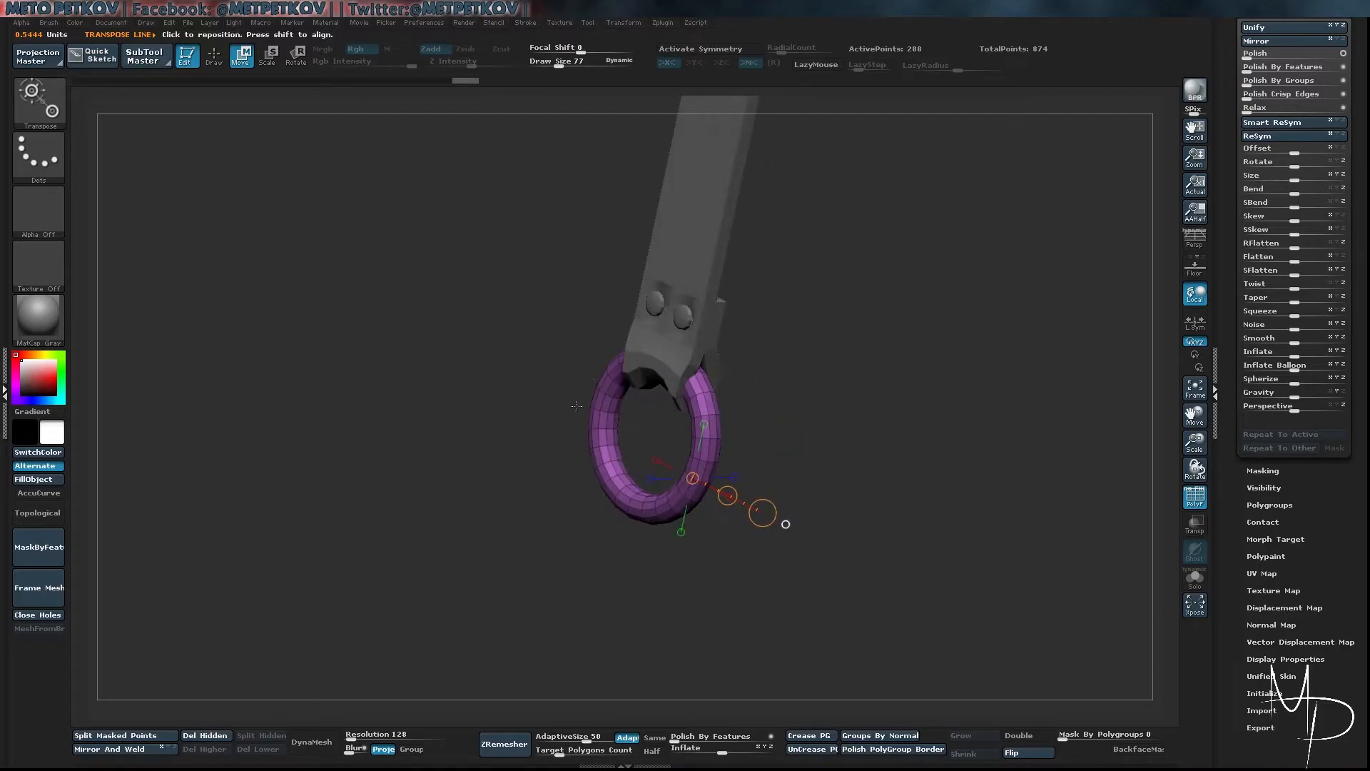
# Select the strap subtool, activate X symmetry and widen its lower loop around the ring with the Move brush
pyautogui.keyDown('alt'); pyautogui.click(681, 230); pyautogui.keyUp('alt')
pyautogui.keyDown('shift'); pyautogui.moveTo(550, 268); pyautogui.dragTo(392, 314); pyautogui.keyUp('shift')
pyautogui.moveTo(557, 172)
pyautogui.keyDown('alt'); pyautogui.mouseDown()
pyautogui.moveTo(550, 245)
pyautogui.moveTo(691, 339)
pyautogui.moveTo(717, 408)
pyautogui.mouseUp(); pyautogui.keyUp('alt')
pyautogui.press('q')
pyautogui.moveTo(509, 294)
pyautogui.mouseDown()
pyautogui.moveTo(443, 297)
pyautogui.moveTo(431, 357)
pyautogui.moveTo(603, 294)
pyautogui.mouseUp()
pyautogui.click(714, 49)
pyautogui.moveTo(456, 391)
pyautogui.mouseDown()
pyautogui.moveTo(392, 395)
pyautogui.moveTo(443, 404)
pyautogui.mouseUp()
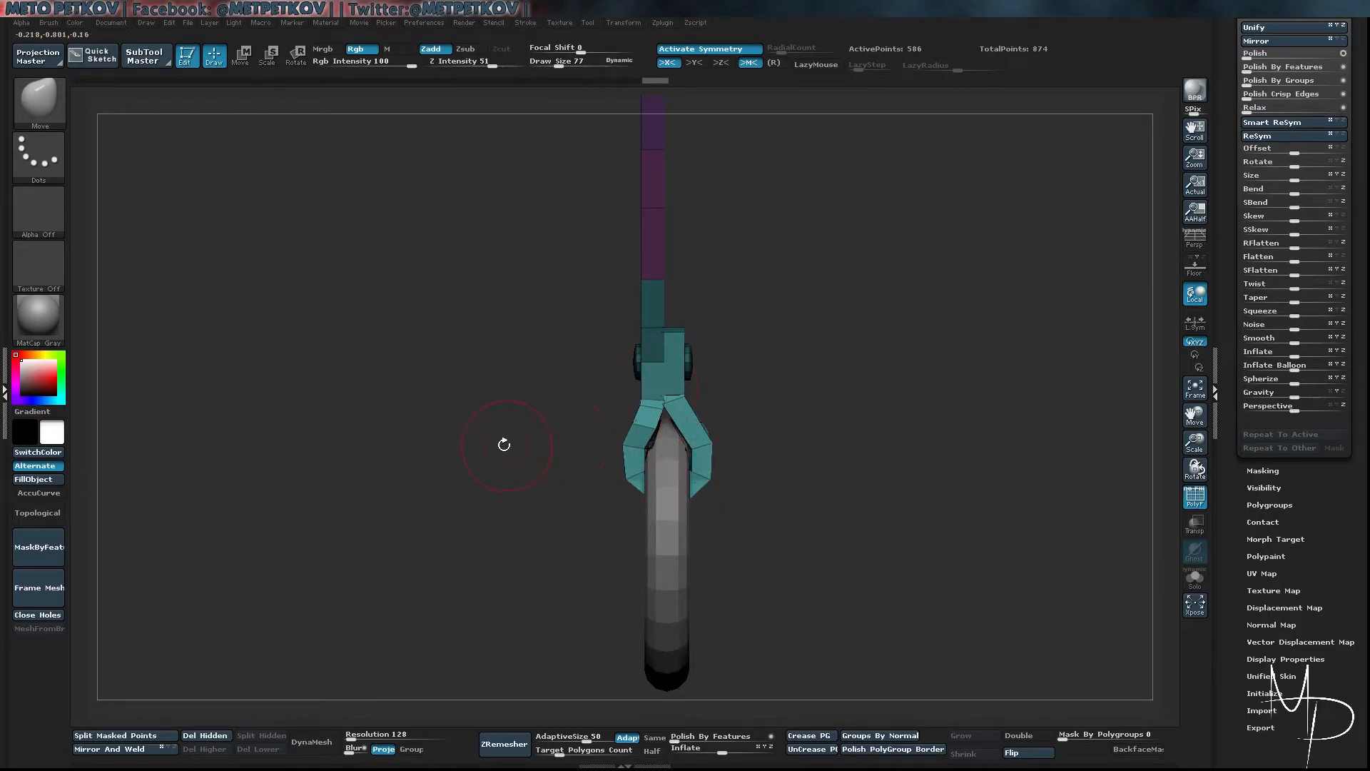
pyautogui.keyDown('shift'); pyautogui.moveTo(523, 444); pyautogui.dragTo(683, 448); pyautogui.keyUp('shift')
pyautogui.keyDown('shift'); pyautogui.moveTo(415, 399); pyautogui.dragTo(474, 413); pyautogui.keyUp('shift')
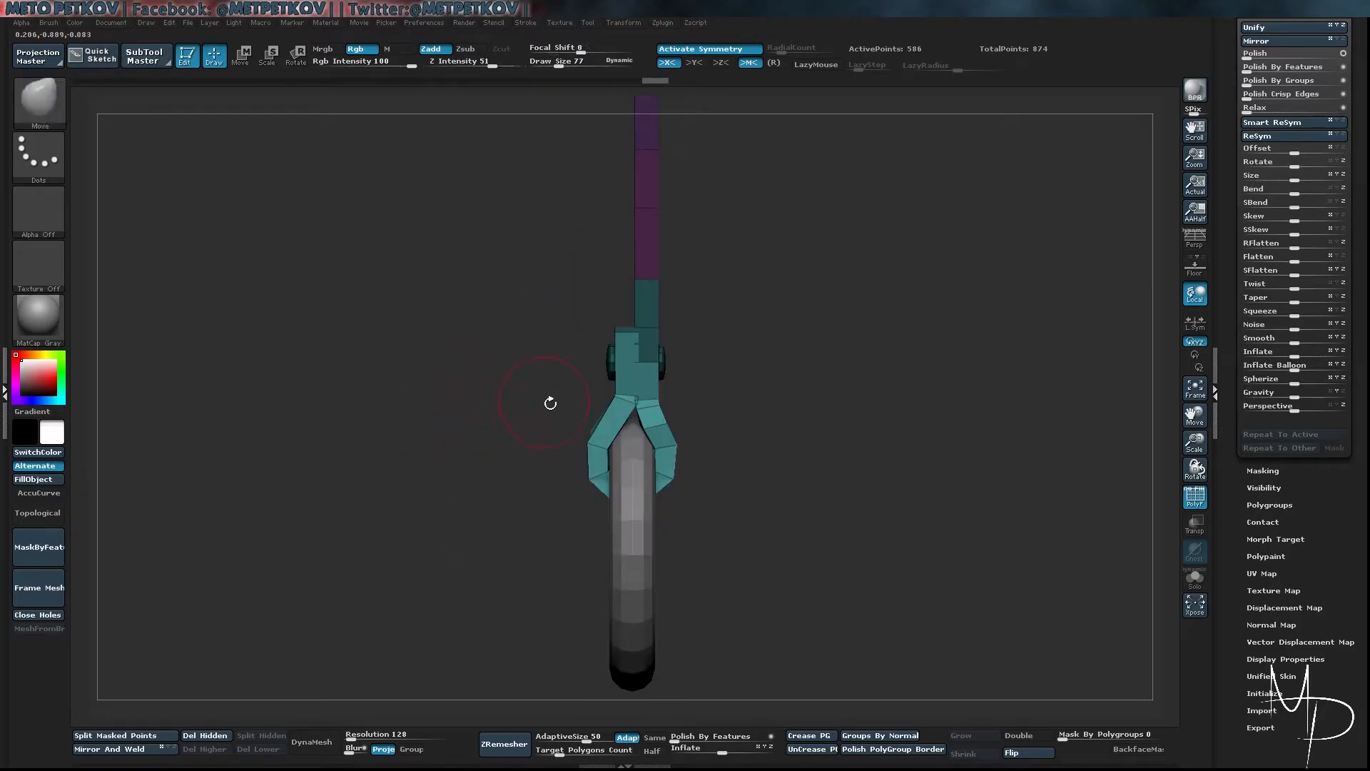
pyautogui.keyDown('shift'); pyautogui.moveTo(782, 456); pyautogui.dragTo(618, 435); pyautogui.keyUp('shift')
pyautogui.moveTo(676, 339); pyautogui.dragTo(668, 338)
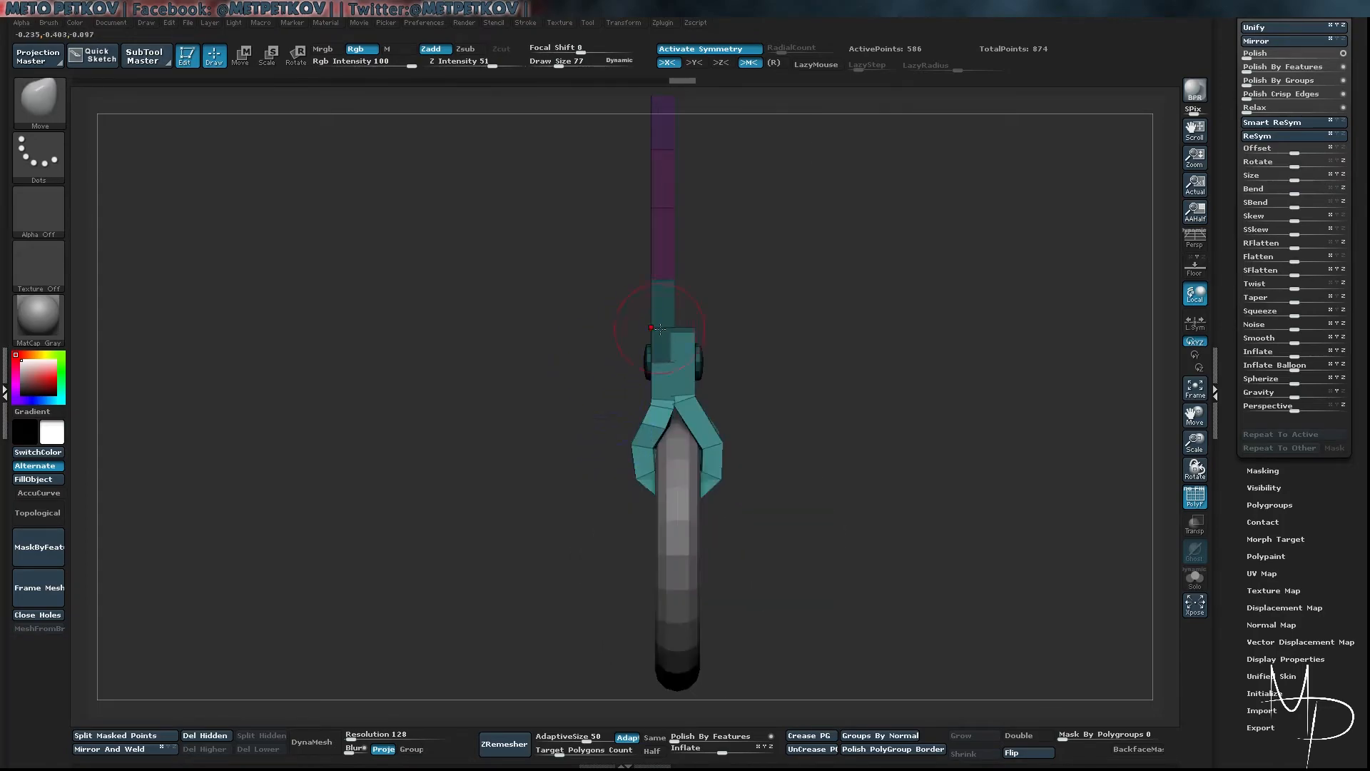
# Examine the ring's fit inside the strap loop with transparency temporarily enabled, and undo the last stroke
pyautogui.click(1193, 532)
pyautogui.keyDown('alt'); pyautogui.moveTo(430, 436); pyautogui.dragTo(464, 402); pyautogui.keyUp('alt')
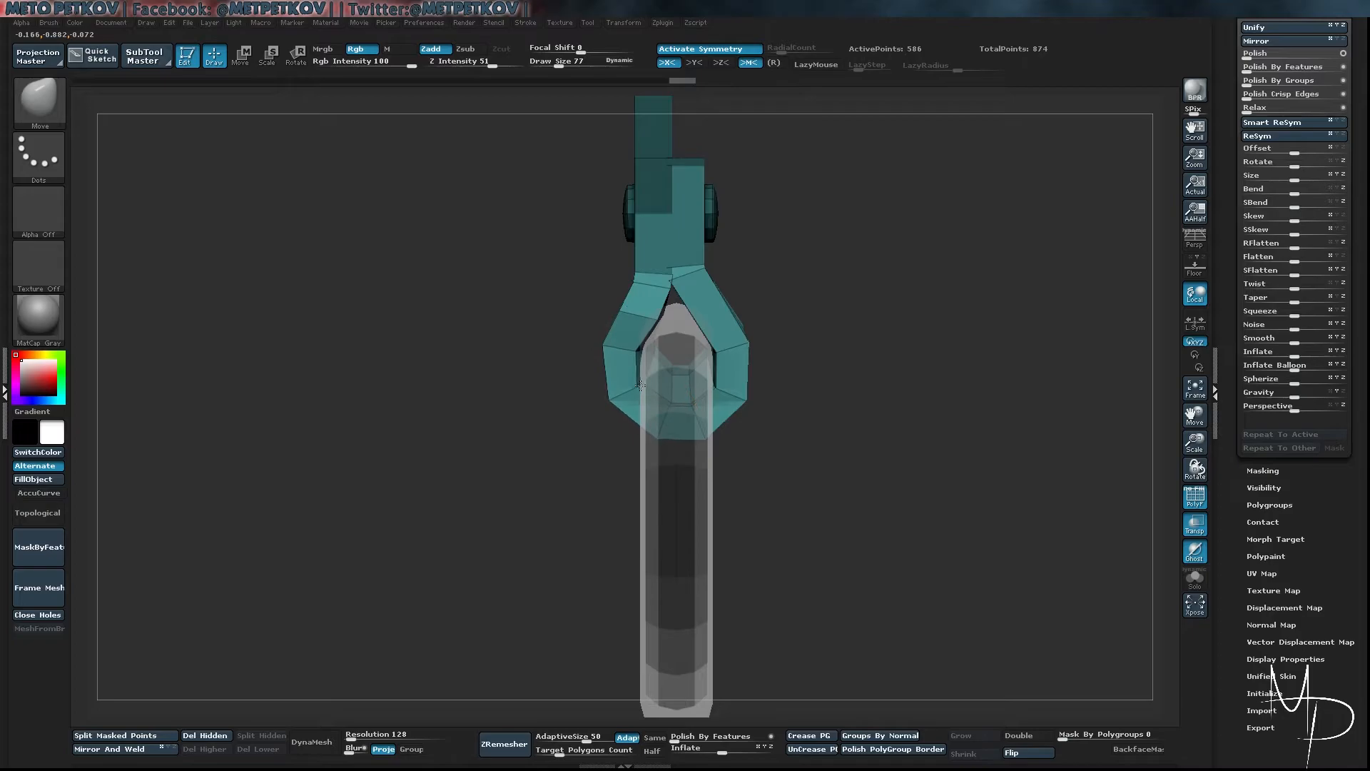
pyautogui.hotkey('ctrl', 'z')
pyautogui.moveTo(406, 304); pyautogui.dragTo(434, 287)
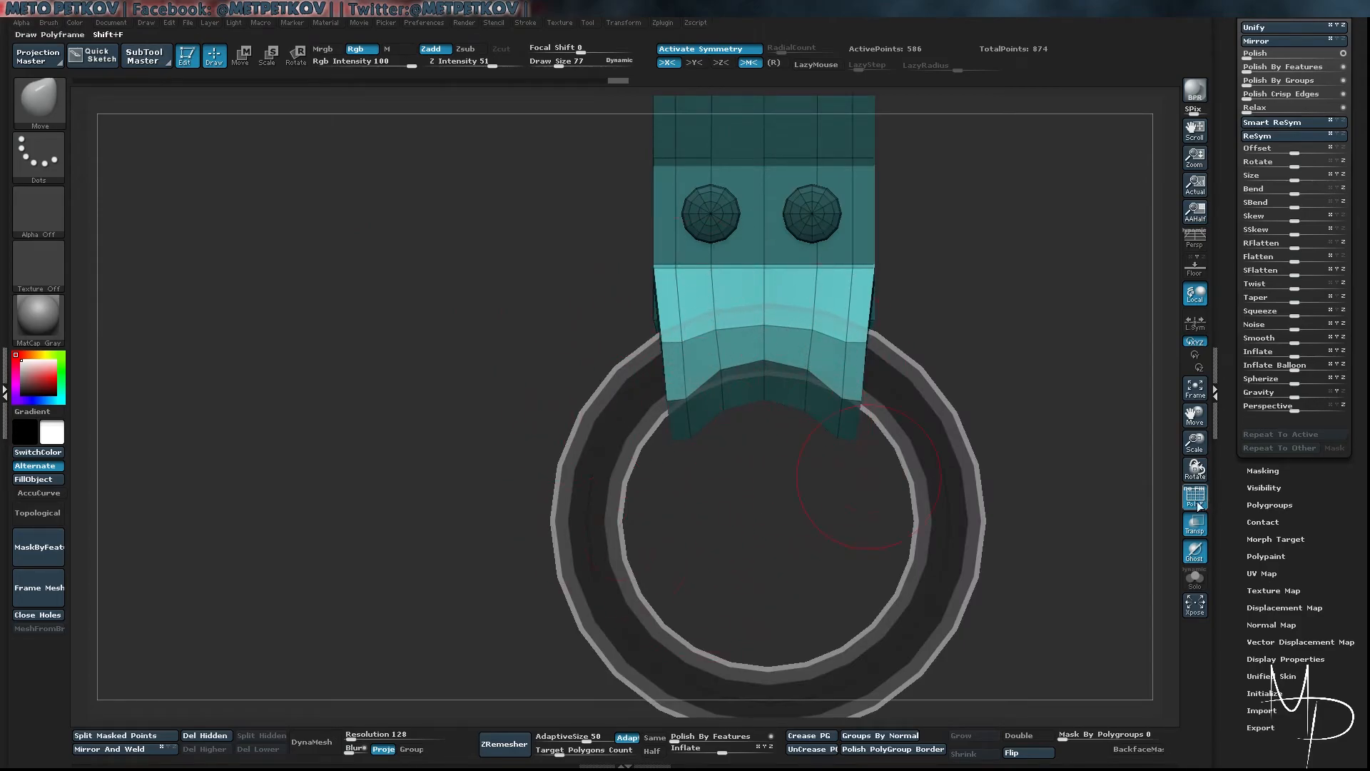
pyautogui.click(1194, 524)
pyautogui.keyDown('alt'); pyautogui.moveTo(508, 412); pyautogui.dragTo(404, 332); pyautogui.keyUp('alt')
pyautogui.keyDown('alt'); pyautogui.moveTo(379, 317); pyautogui.dragTo(373, 358); pyautogui.keyUp('alt')
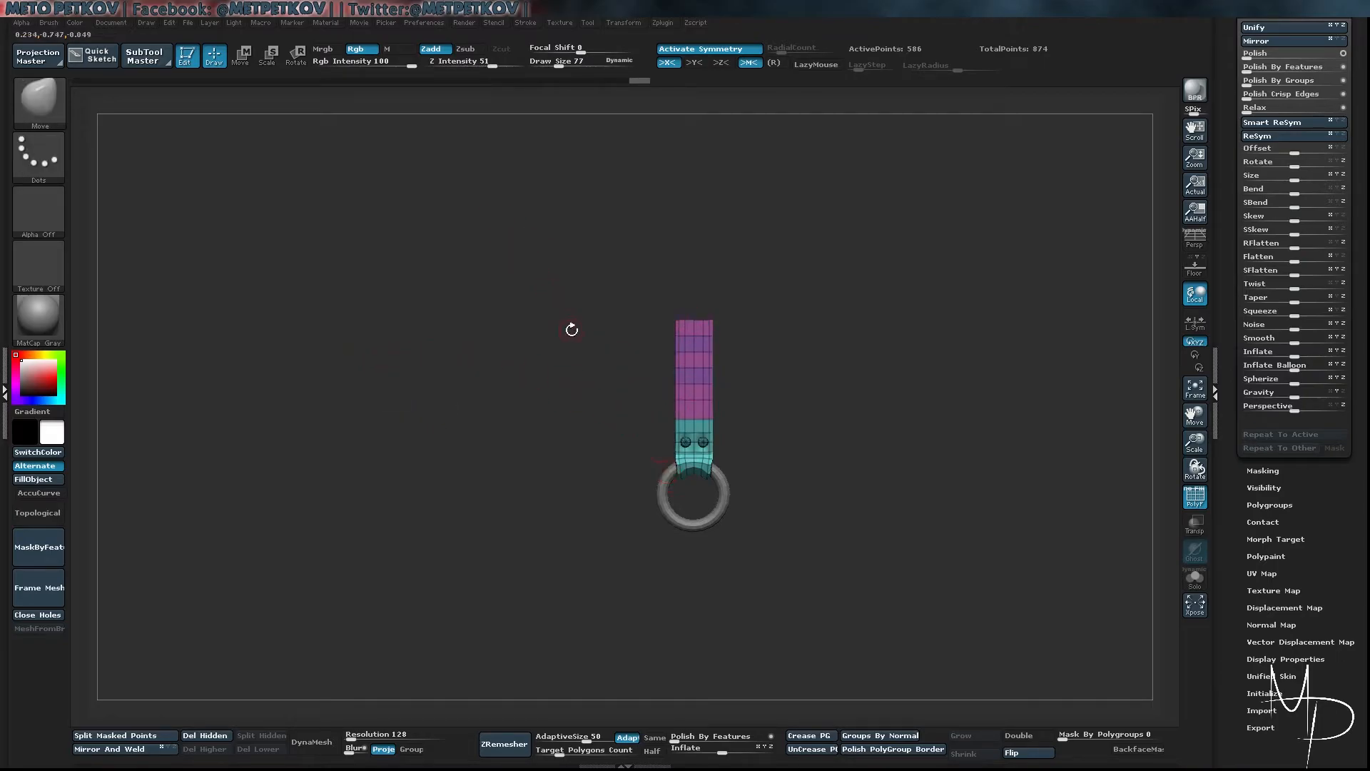
pyautogui.keyDown('alt'); pyautogui.moveTo(516, 341); pyautogui.dragTo(550, 356); pyautogui.keyUp('alt')
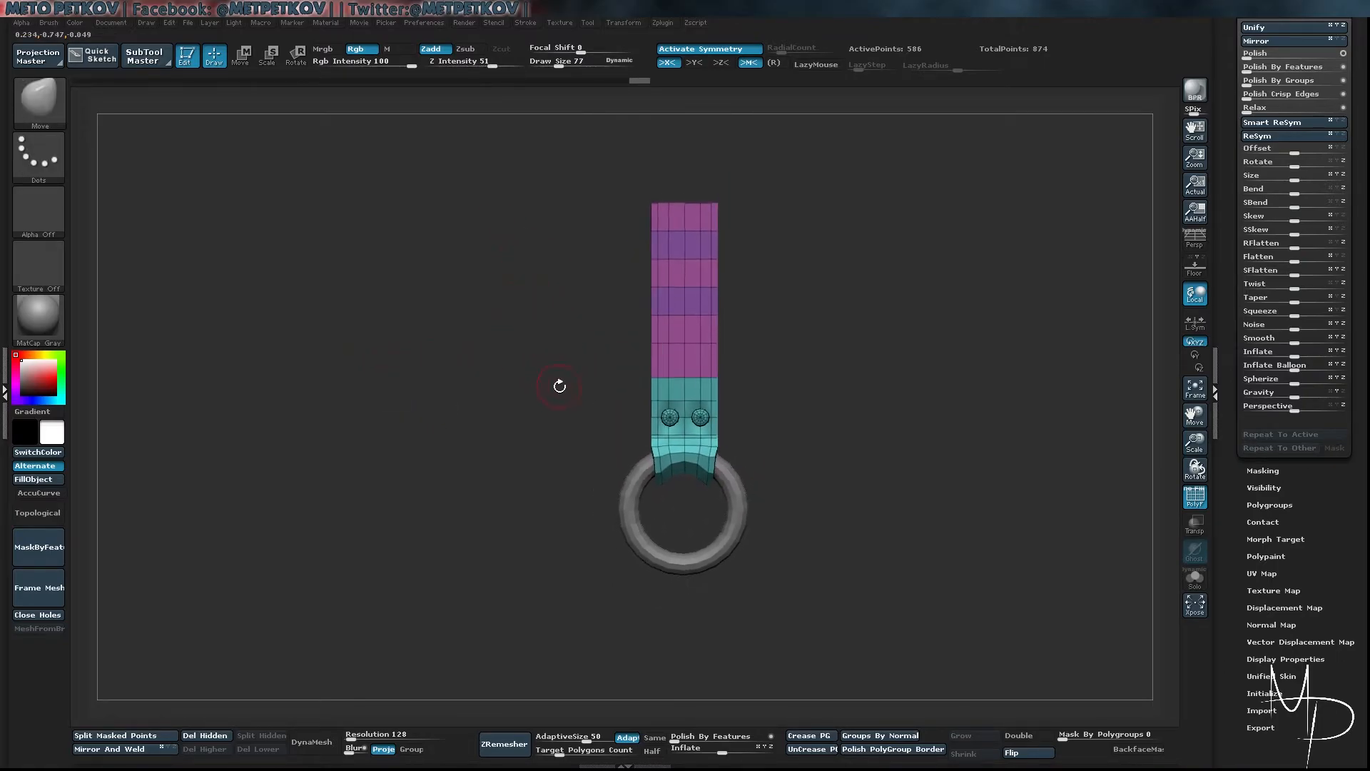
# Isolate the strap's lower teal polygroup to inspect it, and restore the full strap's visibility
pyautogui.press('ctrl')
pyautogui.hotkey('ctrl', 'shift')
pyautogui.moveTo(407, 478)
pyautogui.keyDown('alt'); pyautogui.mouseDown()
pyautogui.moveTo(415, 453)
pyautogui.moveTo(465, 444)
pyautogui.mouseUp(); pyautogui.keyUp('alt')
pyautogui.hotkey('ctrl', 'shift')
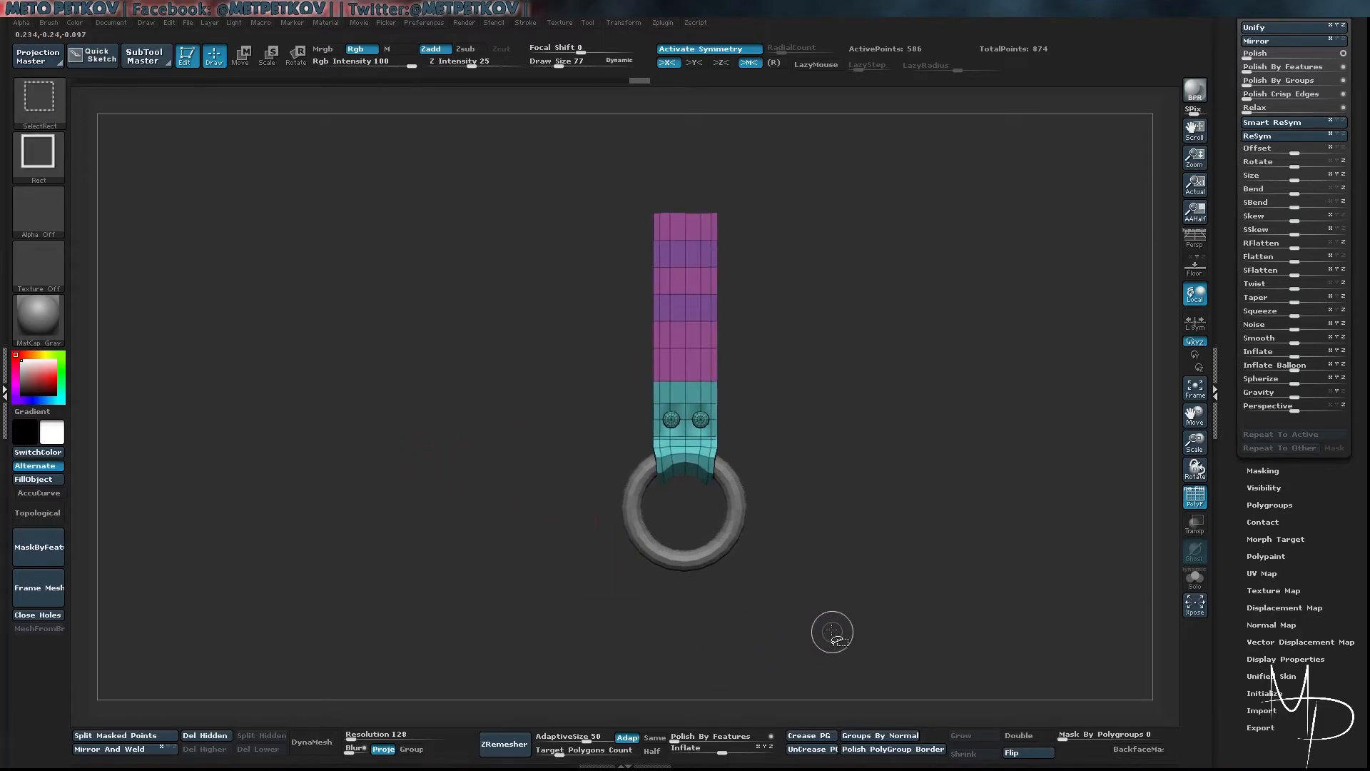
pyautogui.keyDown('ctrl'); pyautogui.keyDown('shift'); pyautogui.click(686, 403); pyautogui.keyUp('shift'); pyautogui.keyUp('ctrl')
pyautogui.moveTo(437, 353)
pyautogui.mouseDown()
pyautogui.moveTo(329, 349)
pyautogui.moveTo(417, 356)
pyautogui.mouseUp()
pyautogui.keyDown('ctrl'); pyautogui.keyDown('shift'); pyautogui.click(1068, 379); pyautogui.keyUp('shift'); pyautogui.keyUp('ctrl')
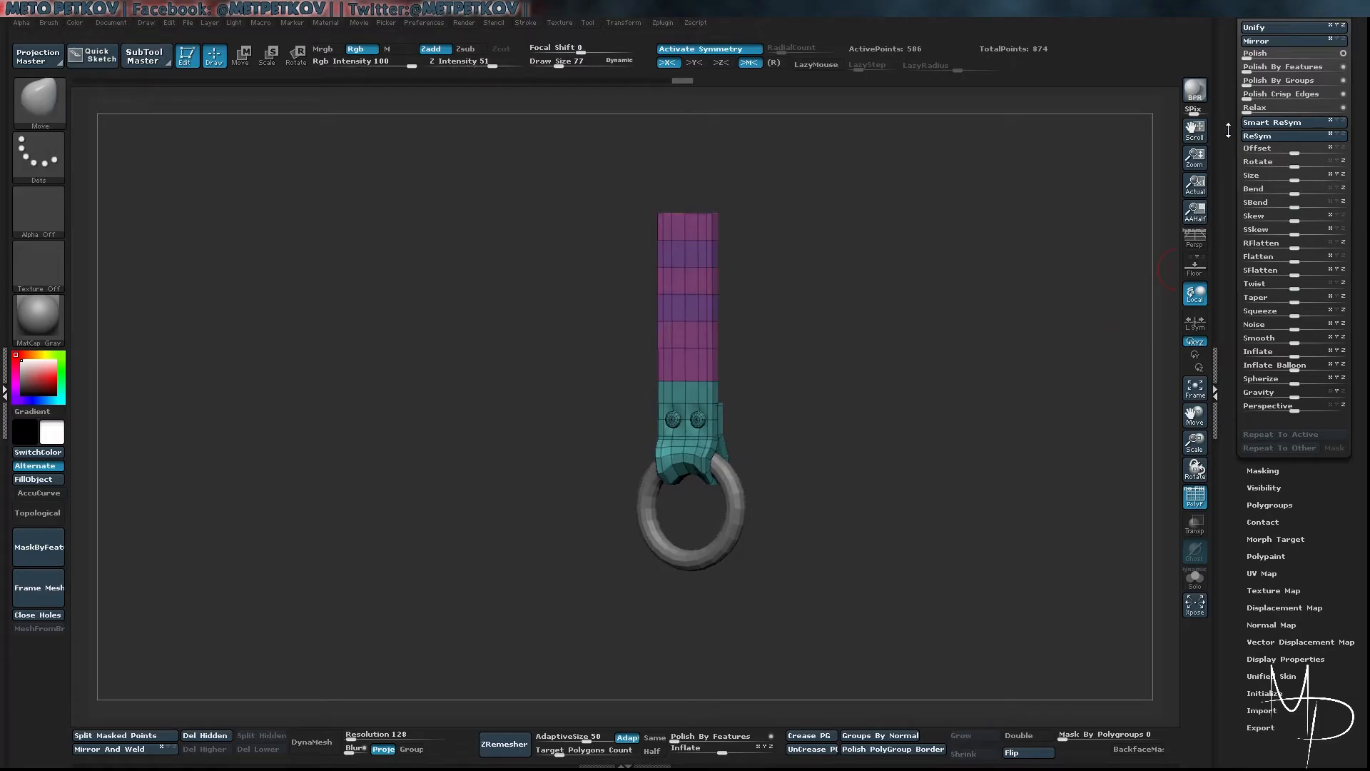
# Merge the strap subtool down with the ring subtool below it and accept the non-undoable operation
pyautogui.scroll(5, 1228, 130)
pyautogui.click(1255, 312)
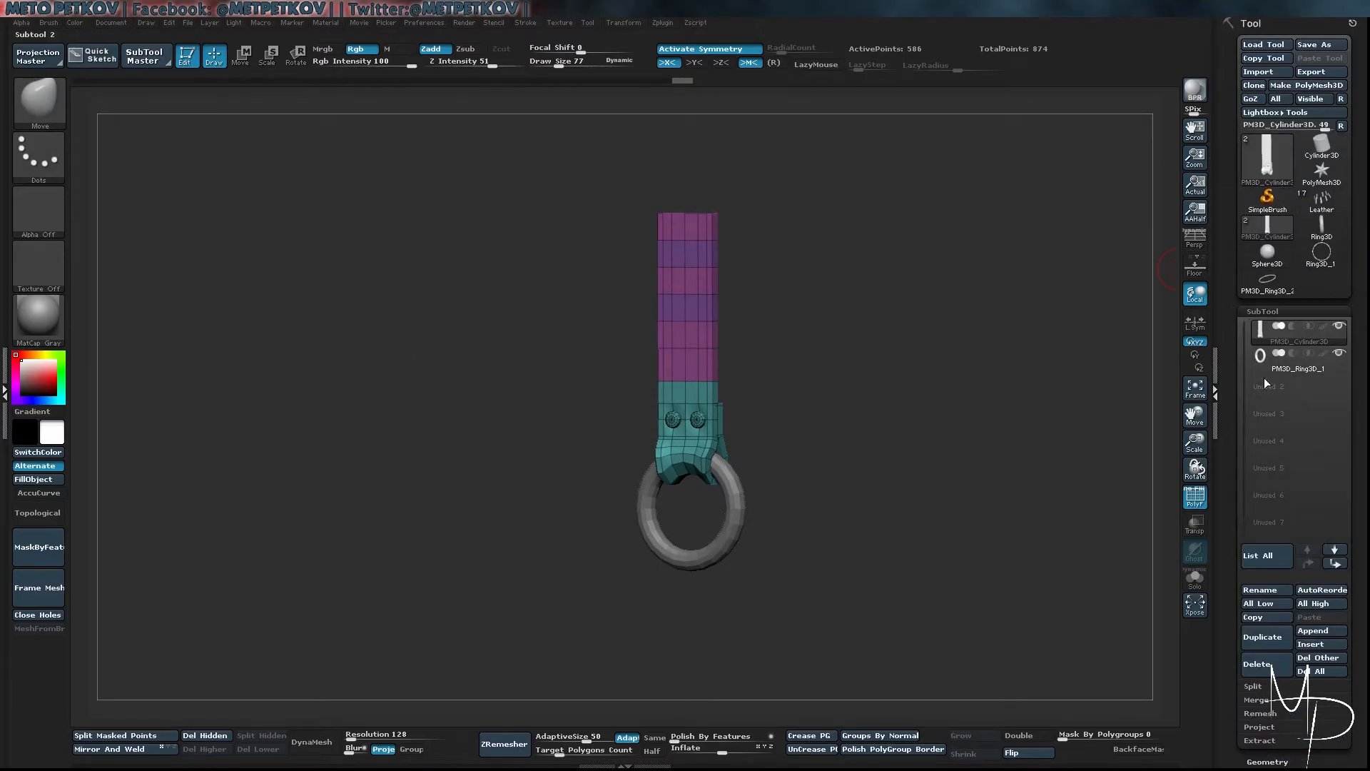
pyautogui.click(1249, 701)
pyautogui.click(1261, 713)
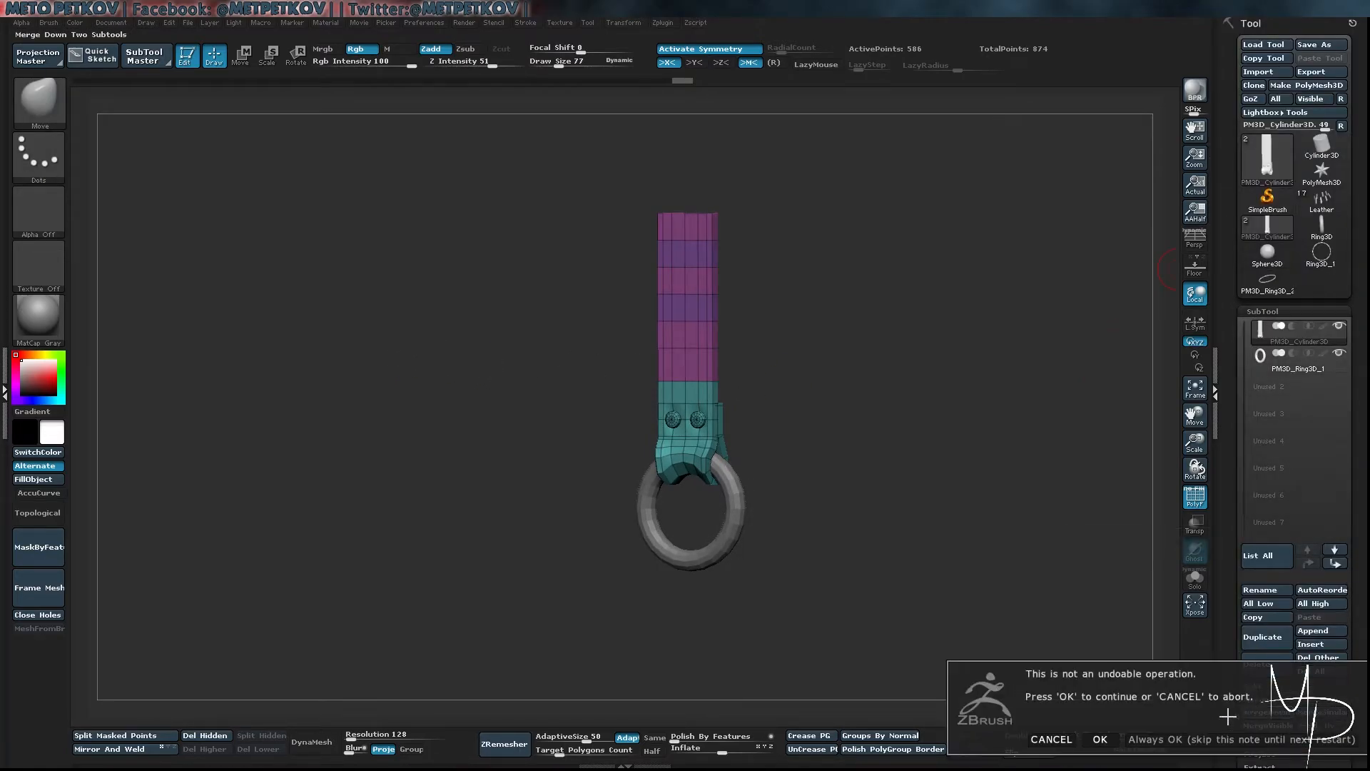
pyautogui.click(1142, 742)
# Isolate the ring and the strap's riveted loop, combine them into one polygroup, and show the full mesh
pyautogui.hotkey('ctrl', 'shift')
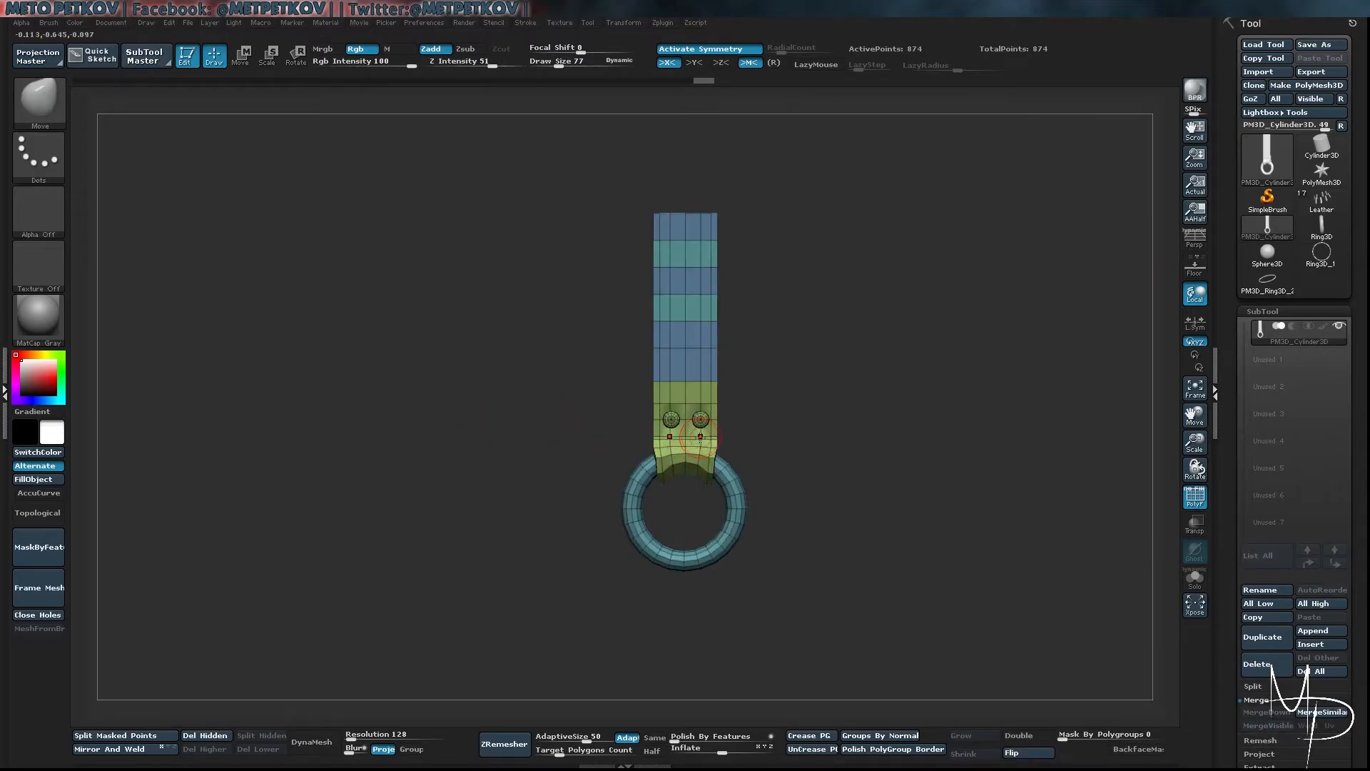
pyautogui.keyDown('ctrl'); pyautogui.keyDown('shift'); pyautogui.click(684, 404); pyautogui.keyUp('shift'); pyautogui.keyUp('ctrl')
pyautogui.moveTo(312, 285); pyautogui.dragTo(243, 351)
pyautogui.keyDown('shift'); pyautogui.moveTo(336, 456); pyautogui.dragTo(378, 461); pyautogui.keyUp('shift')
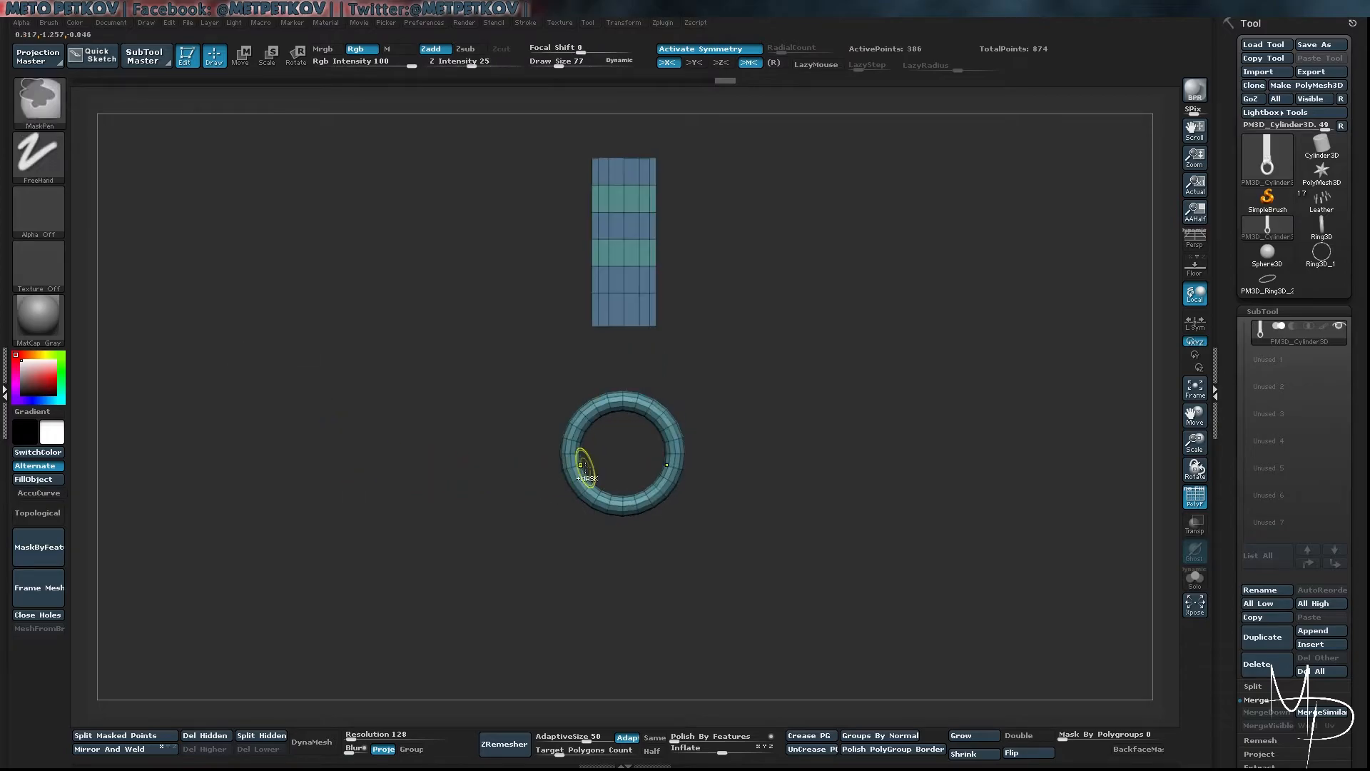
pyautogui.keyDown('ctrl'); pyautogui.keyDown('shift'); pyautogui.click(625, 403); pyautogui.keyUp('shift'); pyautogui.keyUp('ctrl')
pyautogui.keyDown('ctrl'); pyautogui.keyDown('shift'); pyautogui.moveTo(487, 384); pyautogui.dragTo(310, 289); pyautogui.keyUp('shift'); pyautogui.keyUp('ctrl')
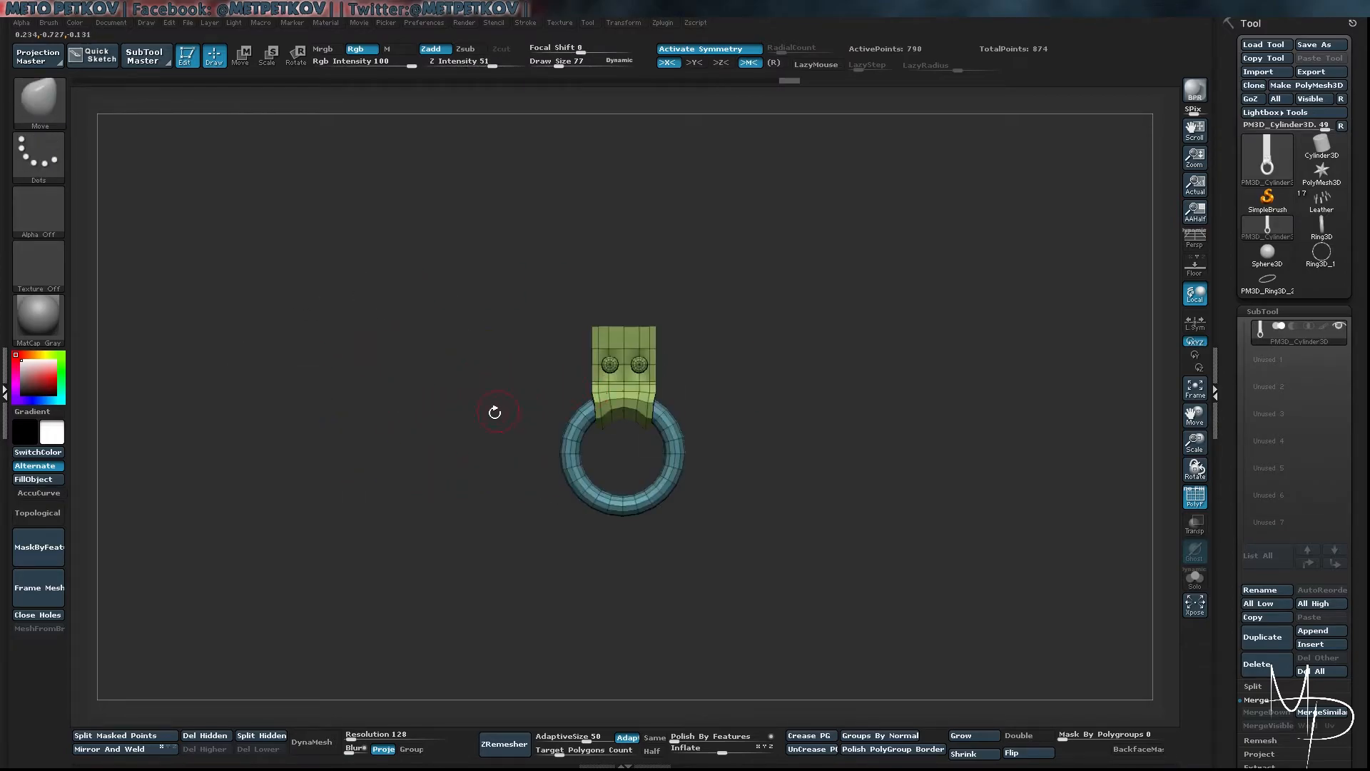
pyautogui.hotkey('ctrl', 'w')
pyautogui.keyDown('ctrl'); pyautogui.keyDown('shift'); pyautogui.click(342, 347); pyautogui.keyUp('shift'); pyautogui.keyUp('ctrl')
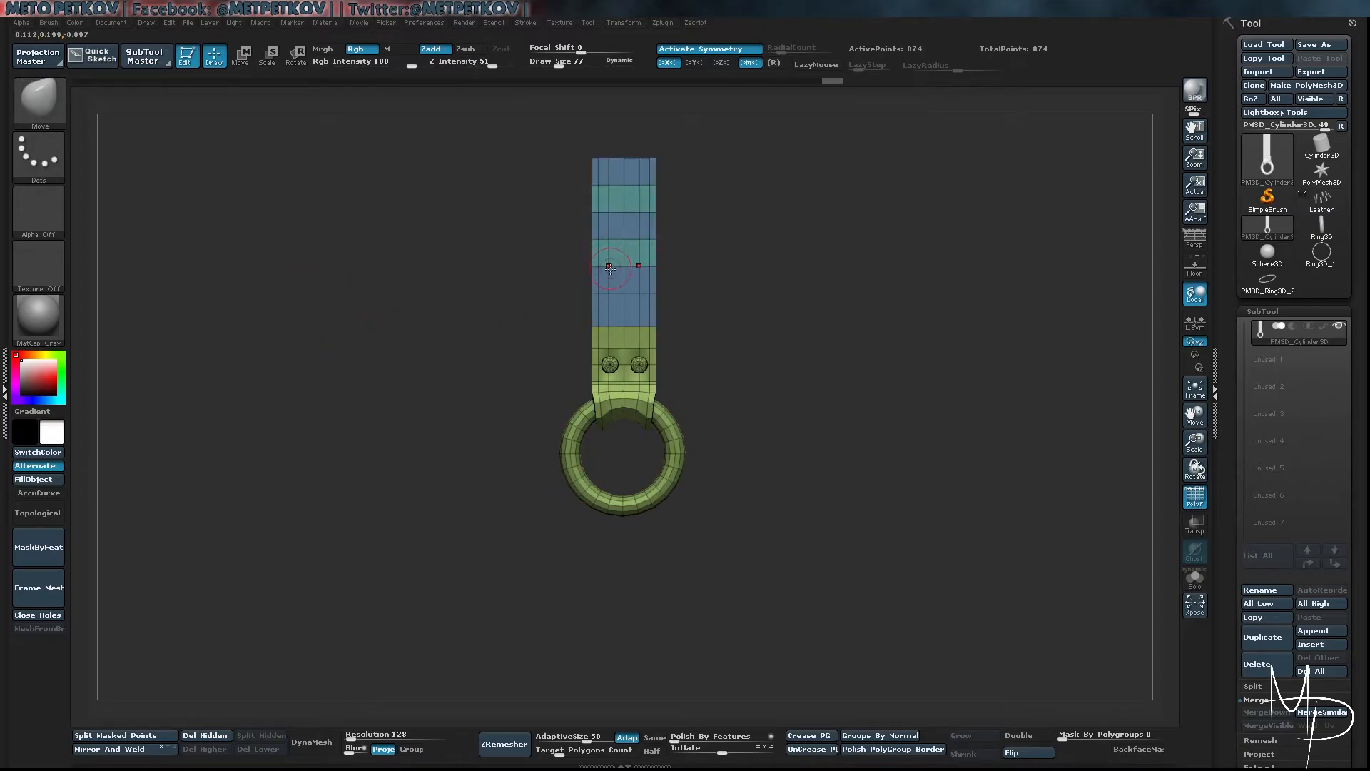
# Isolate the strap's top three rows of polygons, assign them a single polygroup, and restore full visibility
pyautogui.hotkey('ctrl', 'shift')
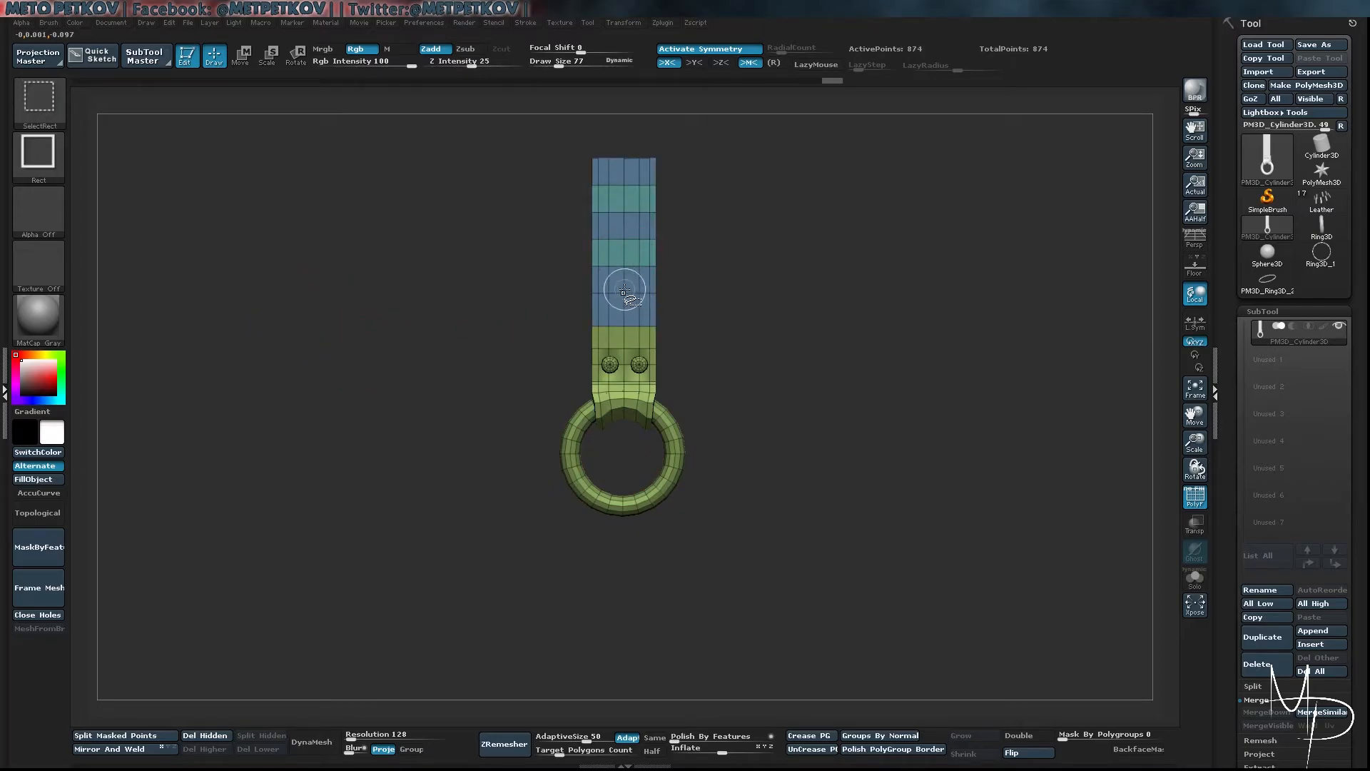
pyautogui.keyDown('ctrl'); pyautogui.keyDown('shift'); pyautogui.click(623, 349); pyautogui.keyUp('shift'); pyautogui.keyUp('ctrl')
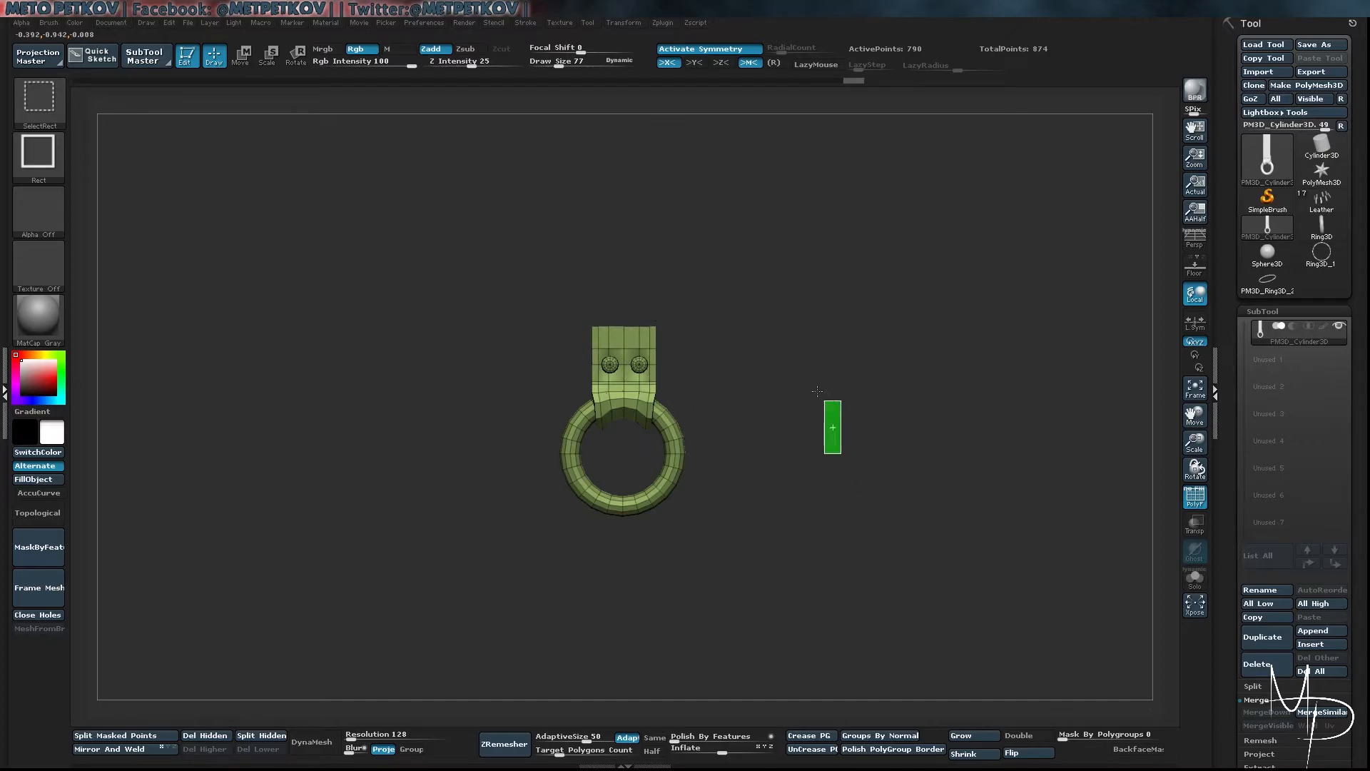
pyautogui.keyDown('ctrl'); pyautogui.keyDown('shift'); pyautogui.moveTo(830, 412); pyautogui.dragTo(828, 409); pyautogui.keyUp('shift'); pyautogui.keyUp('ctrl')
pyautogui.keyDown('alt'); pyautogui.moveTo(477, 235); pyautogui.dragTo(500, 343); pyautogui.keyUp('alt')
pyautogui.moveTo(775, 538)
pyautogui.keyDown('ctrl'); pyautogui.keyDown('shift'); pyautogui.mouseDown()
pyautogui.moveTo(615, 380)
pyautogui.moveTo(491, 294)
pyautogui.mouseUp(); pyautogui.keyUp('shift'); pyautogui.keyUp('ctrl')
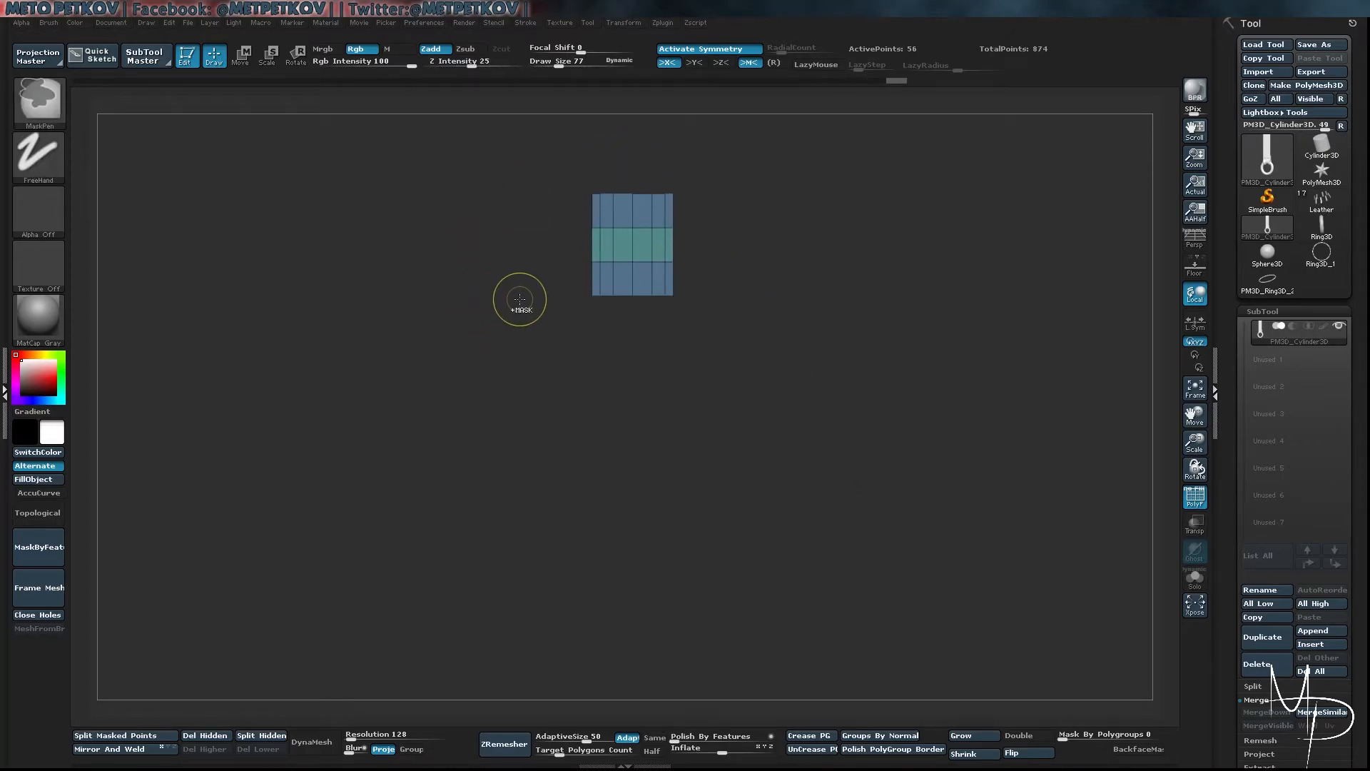
pyautogui.hotkey('ctrl', 'w')
pyautogui.keyDown('ctrl'); pyautogui.keyDown('shift'); pyautogui.click(474, 297); pyautogui.keyUp('shift'); pyautogui.keyUp('ctrl')
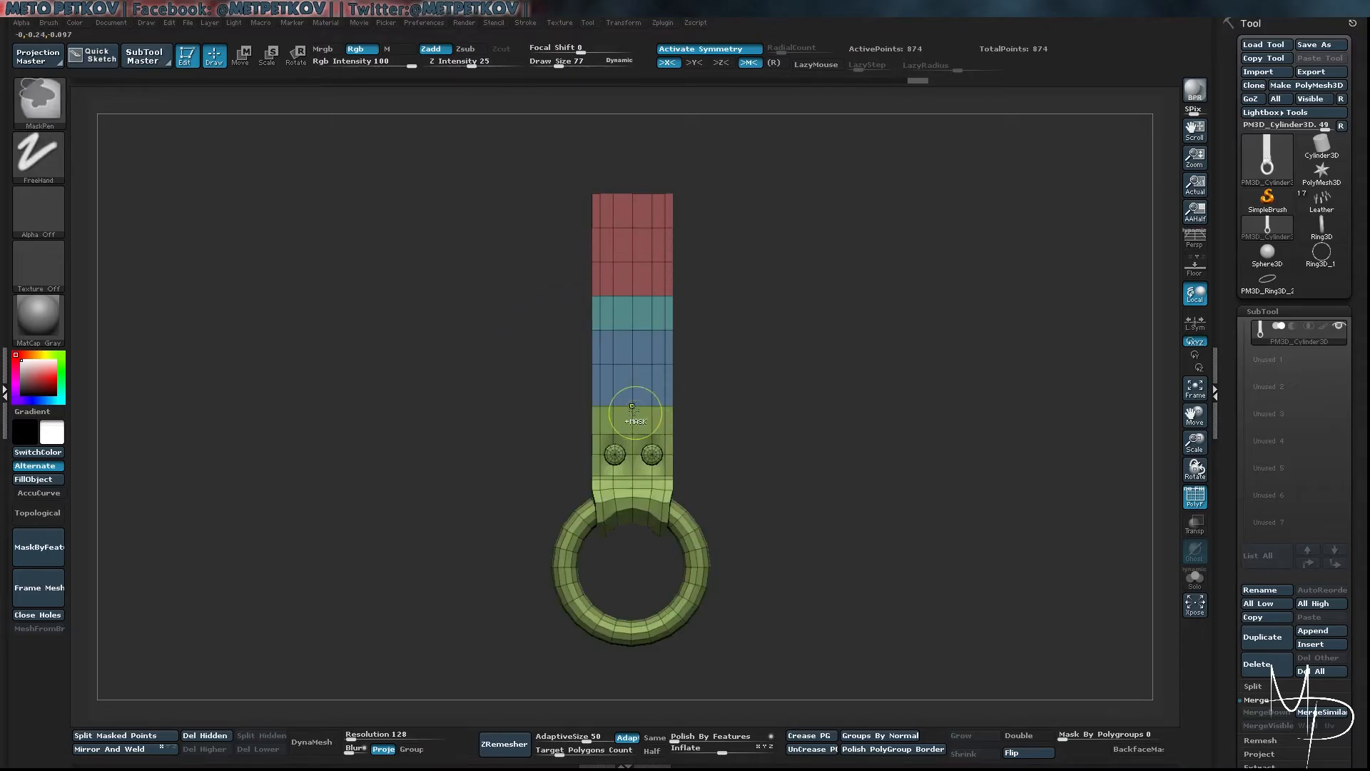
# Isolate the three strap rows between the top section and the riveted loop, group them as one polygroup, and unhide everything
pyautogui.keyDown('ctrl'); pyautogui.keyDown('shift'); pyautogui.click(632, 434); pyautogui.keyUp('shift'); pyautogui.keyUp('ctrl')
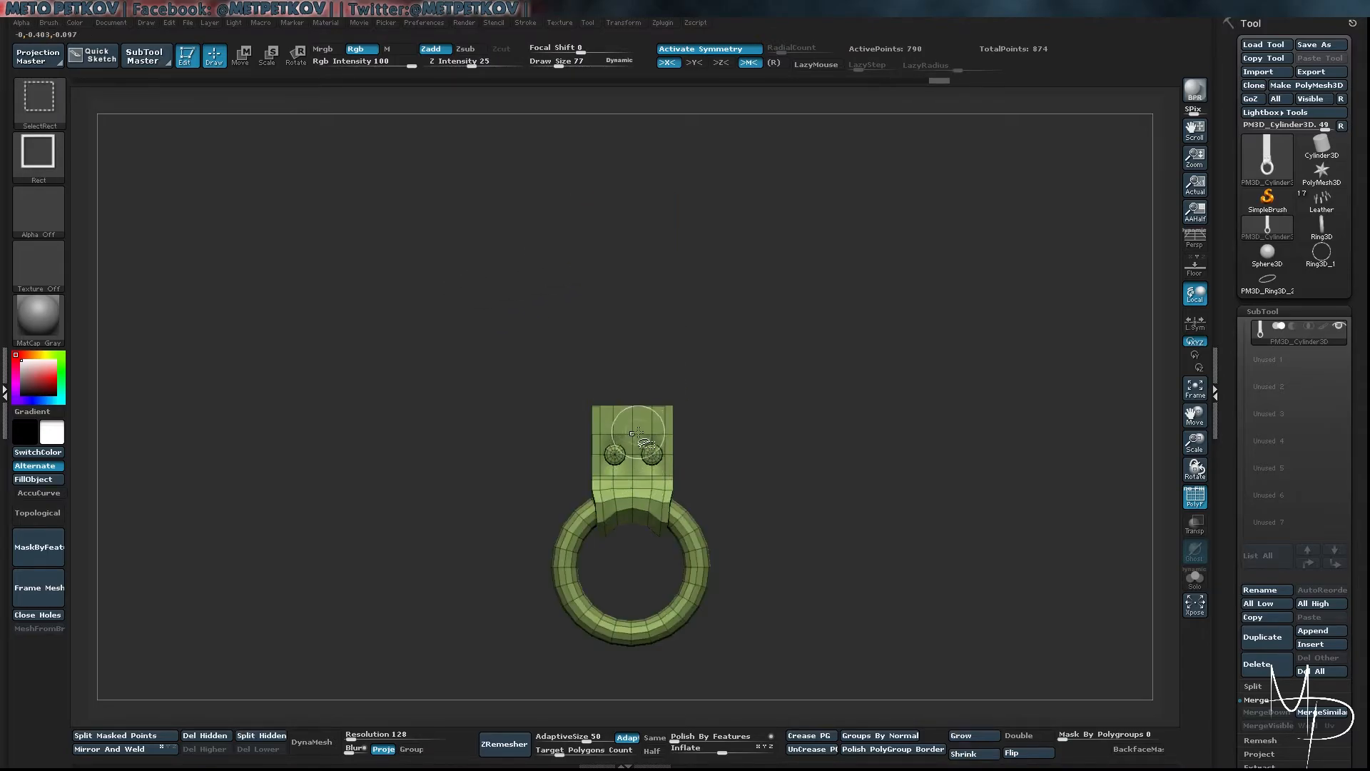
pyautogui.keyDown('ctrl'); pyautogui.keyDown('shift'); pyautogui.moveTo(908, 413); pyautogui.dragTo(866, 284); pyautogui.keyUp('shift'); pyautogui.keyUp('ctrl')
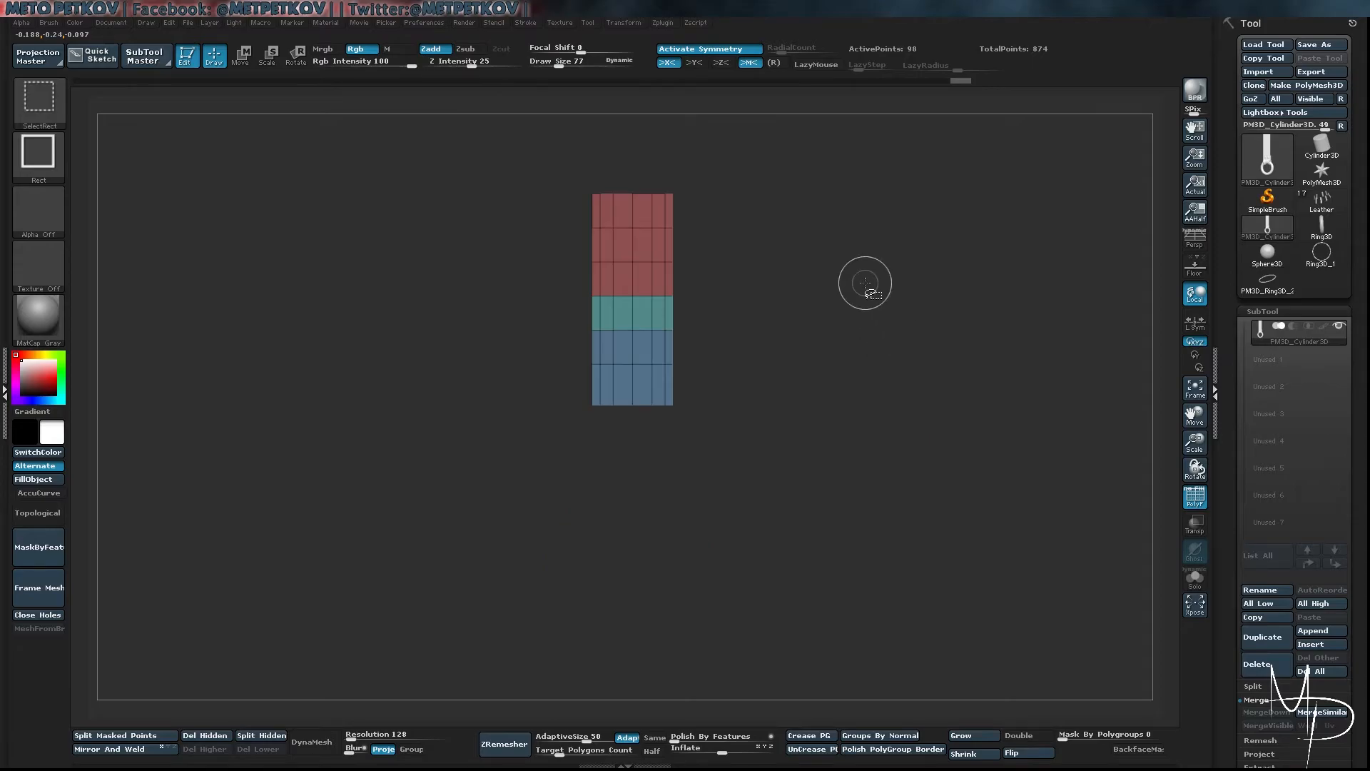
pyautogui.keyDown('ctrl'); pyautogui.keyDown('shift'); pyautogui.click(622, 246); pyautogui.keyUp('shift'); pyautogui.keyUp('ctrl')
pyautogui.hotkey('ctrl', 'w')
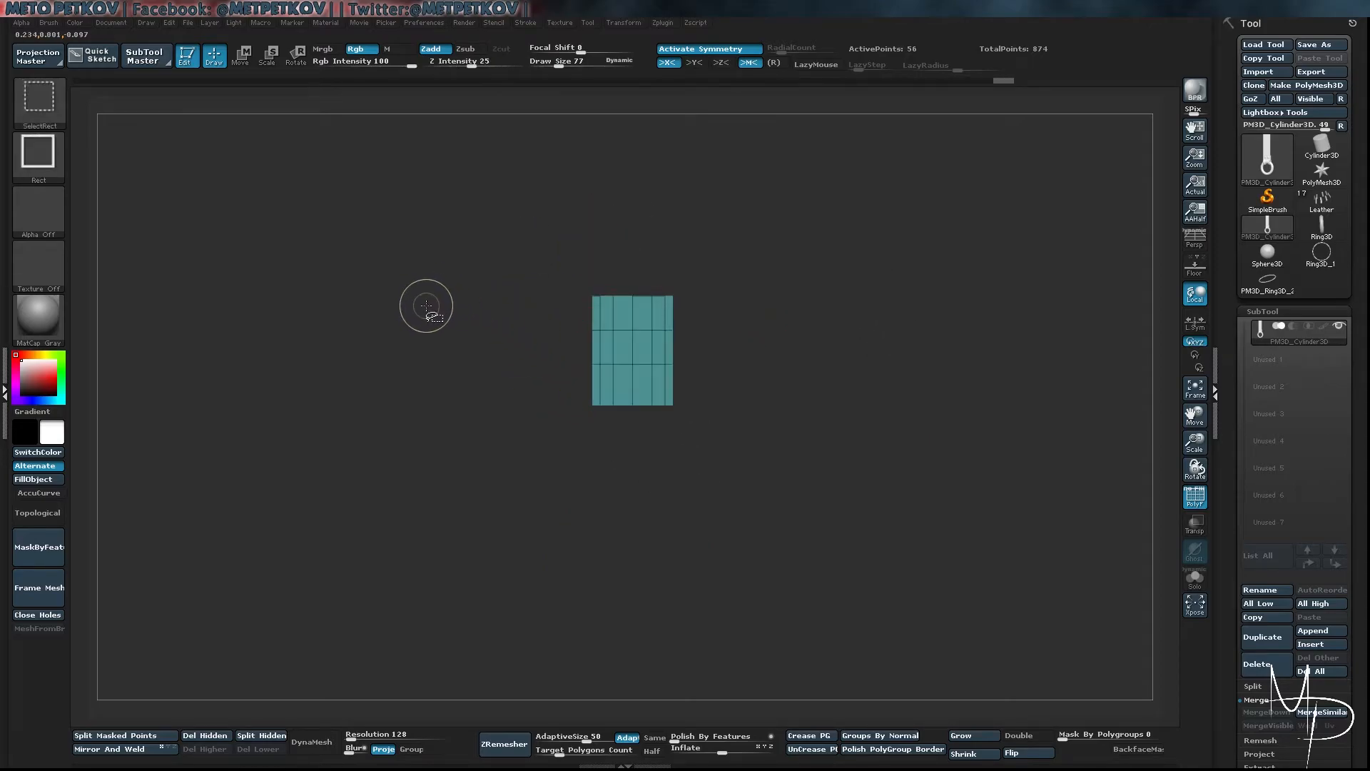
pyautogui.hotkey('ctrl', 'w')
pyautogui.keyDown('ctrl'); pyautogui.keyDown('shift'); pyautogui.click(425, 281); pyautogui.keyUp('shift'); pyautogui.keyUp('ctrl')
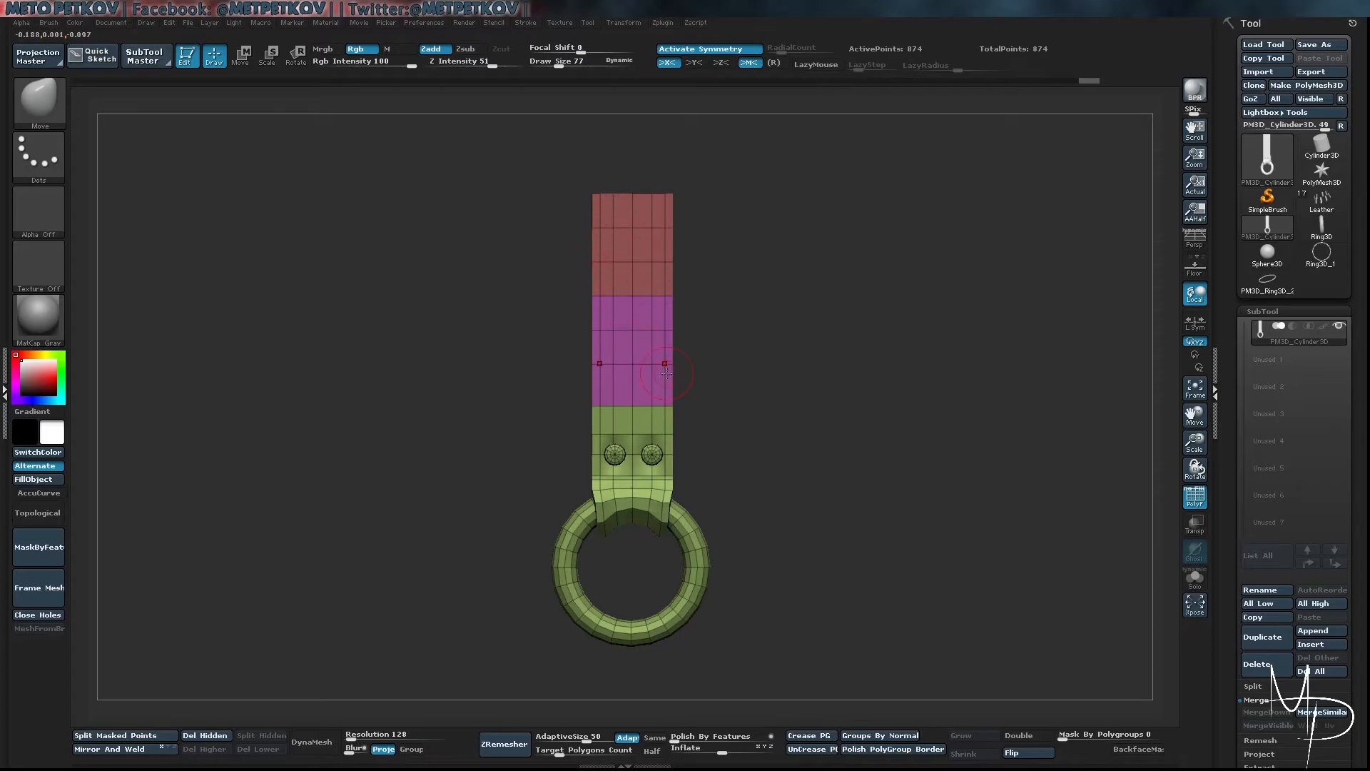
# Create a new InsertMesh brush from the merged strap and ring
pyautogui.moveTo(456, 311); pyautogui.dragTo(435, 280)
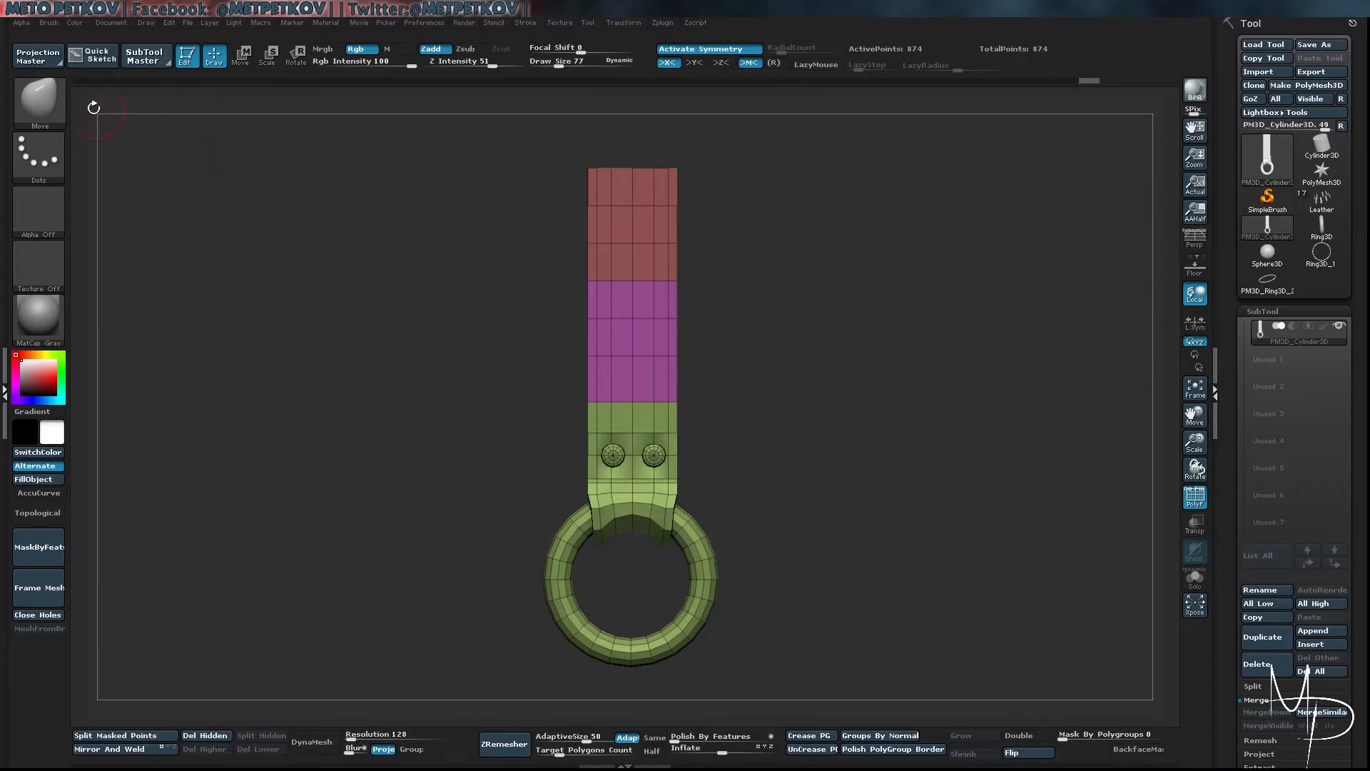
pyautogui.click(35, 101)
pyautogui.click(289, 426)
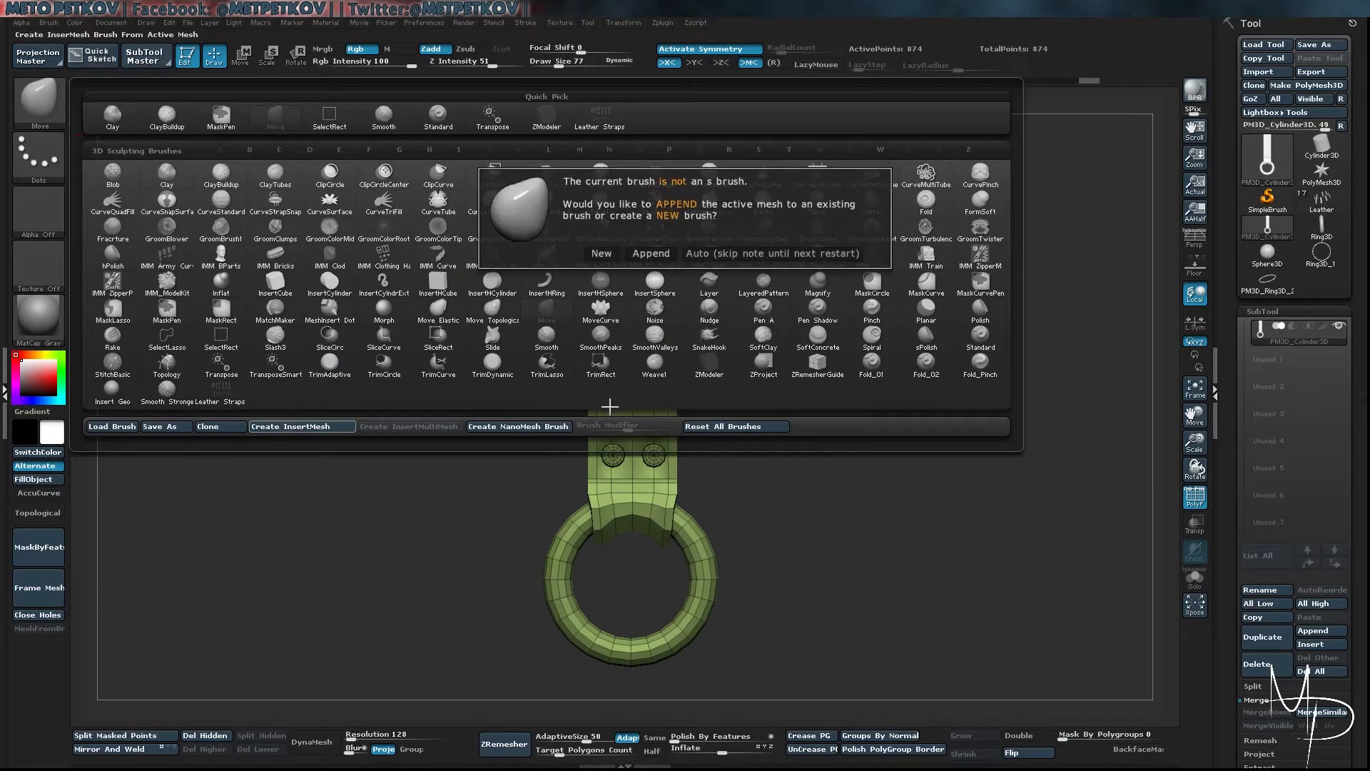
pyautogui.click(594, 253)
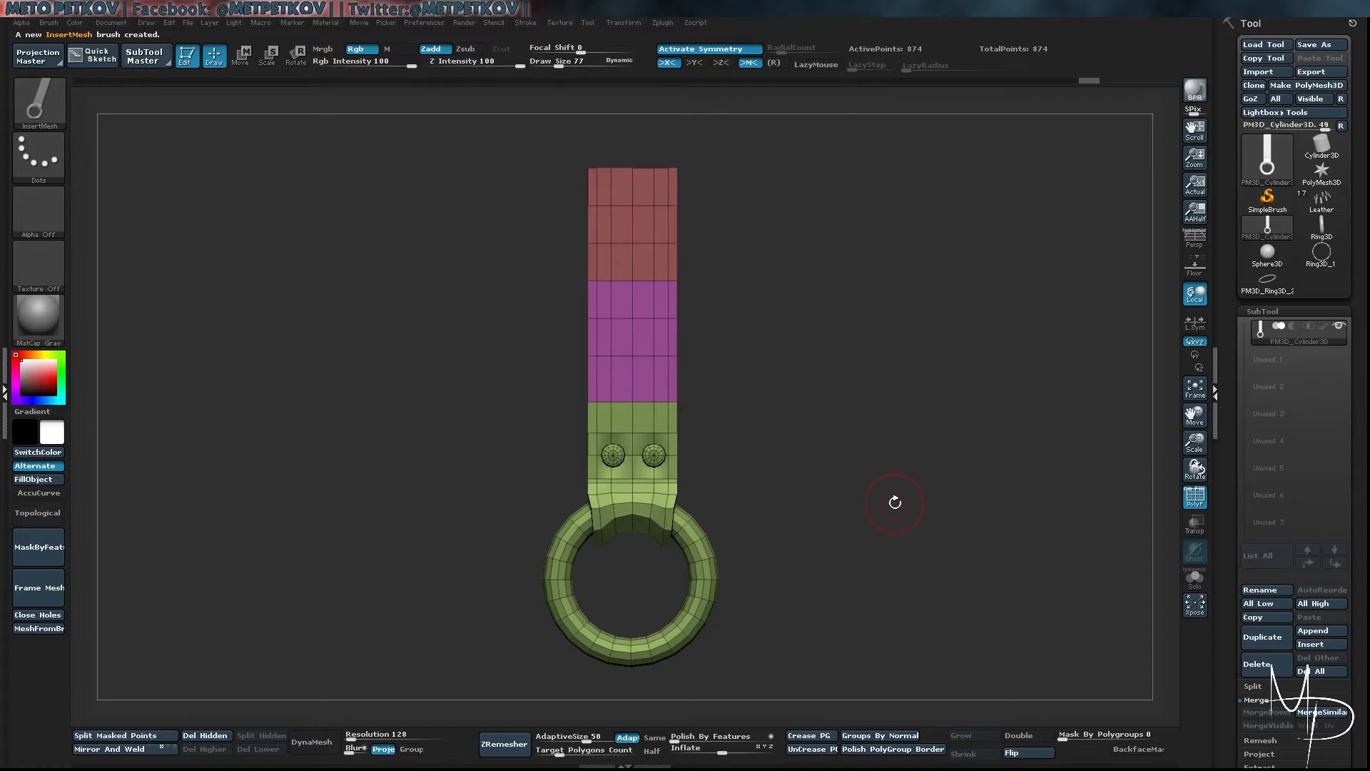
# Switch to the Leather character tool, select the Leather1 corset subtool, and face the waist from the front
pyautogui.click(1322, 200)
pyautogui.moveTo(431, 400); pyautogui.dragTo(642, 385)
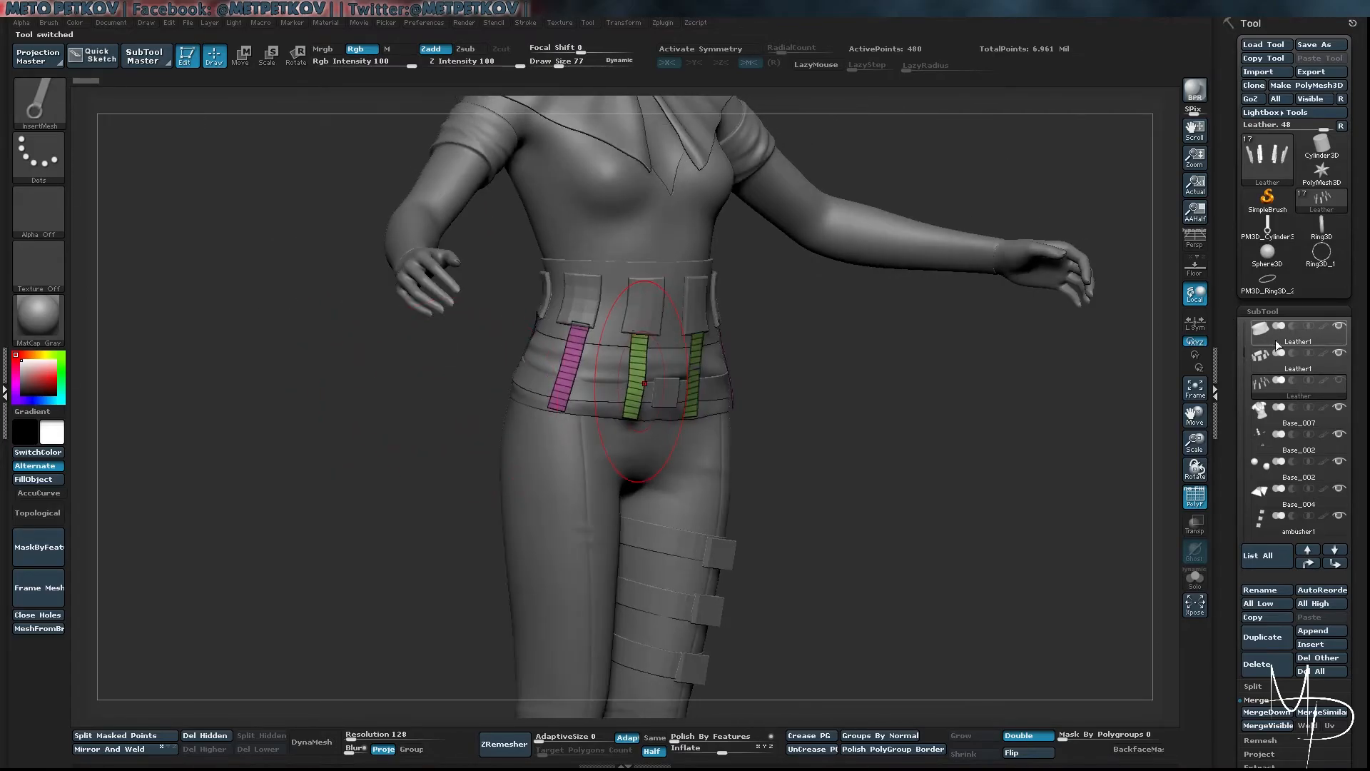
pyautogui.moveTo(1261, 336)
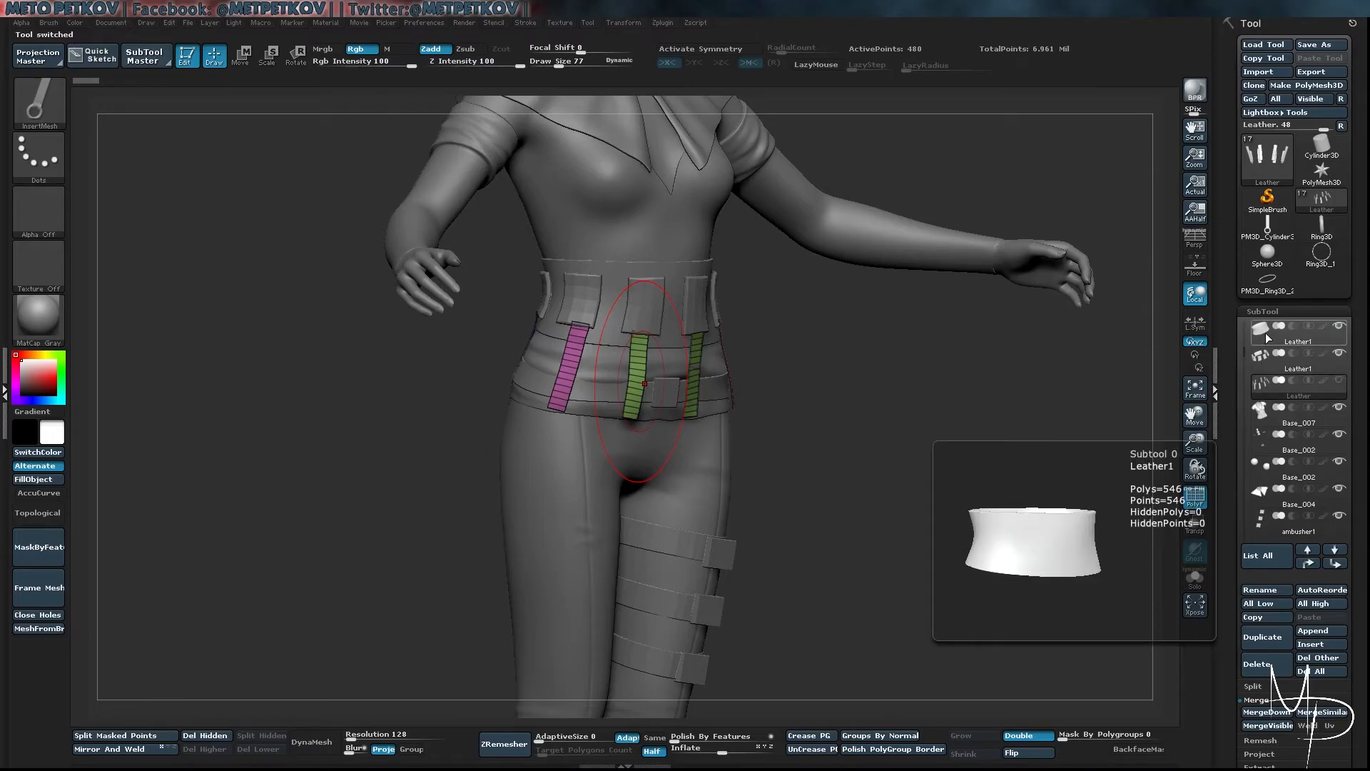
pyautogui.click(1260, 335)
pyautogui.keyDown('shift'); pyautogui.moveTo(905, 400); pyautogui.dragTo(185, 346); pyautogui.keyUp('shift')
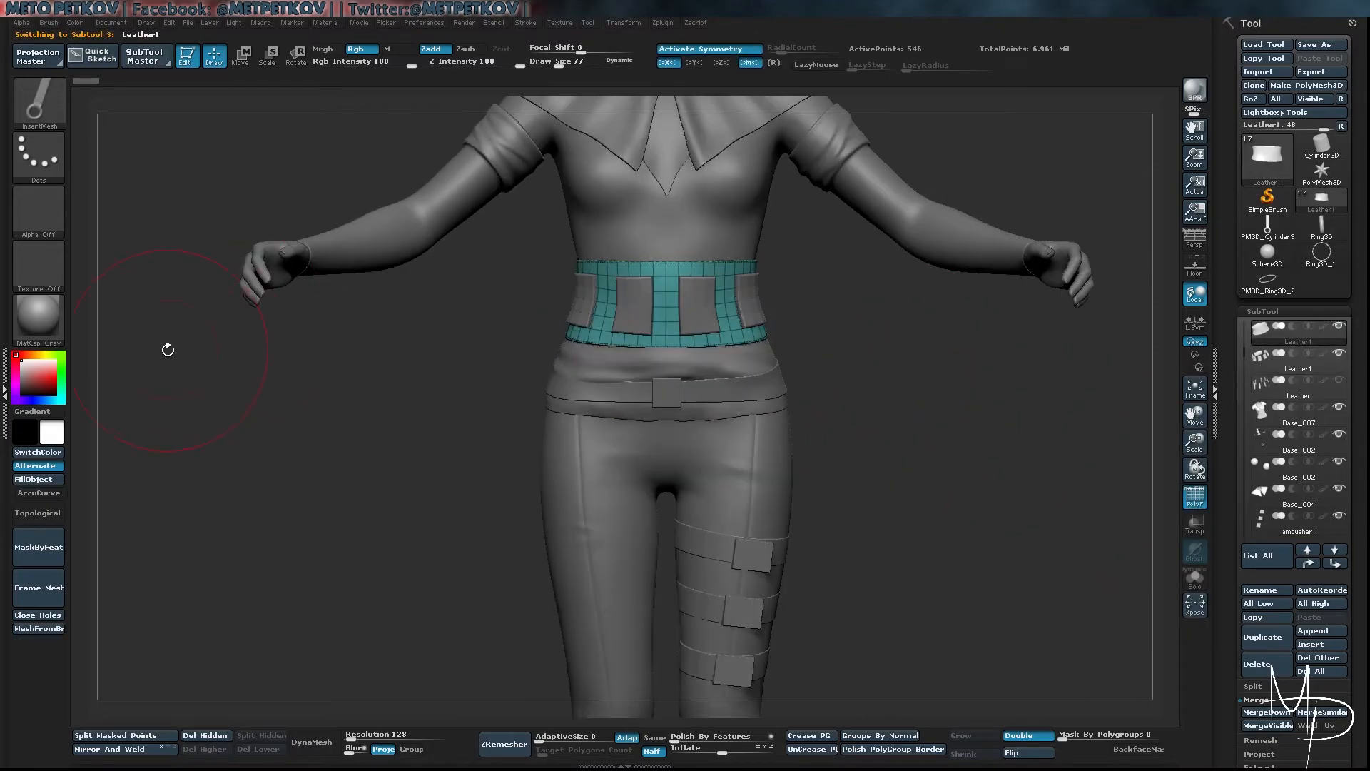
pyautogui.moveTo(245, 461); pyautogui.dragTo(309, 497)
# Try inserting the strap mesh directly on the corset at draw size 36, and undo the insertion
pyautogui.press('space')
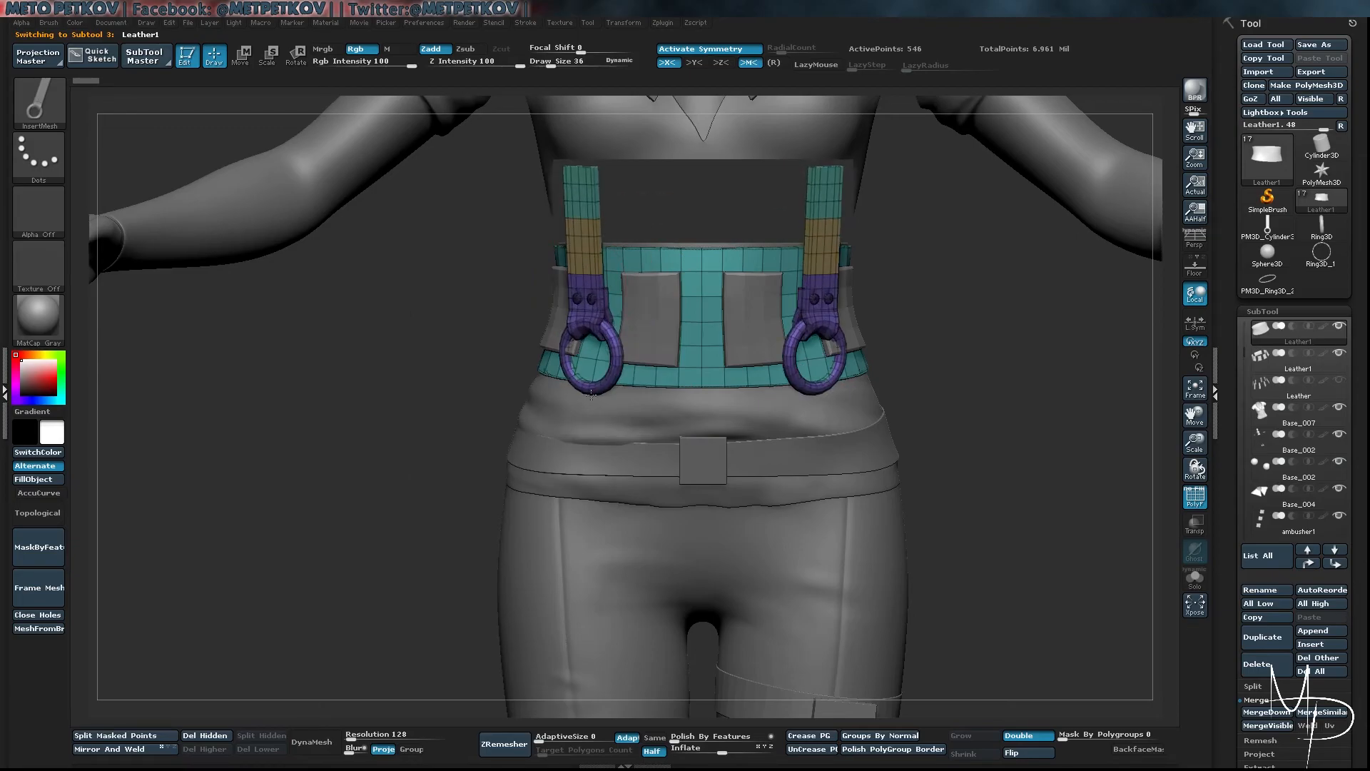
pyautogui.moveTo(590, 394); pyautogui.dragTo(591, 385)
pyautogui.moveTo(421, 325)
pyautogui.mouseDown()
pyautogui.moveTo(459, 318)
pyautogui.moveTo(429, 303)
pyautogui.mouseUp()
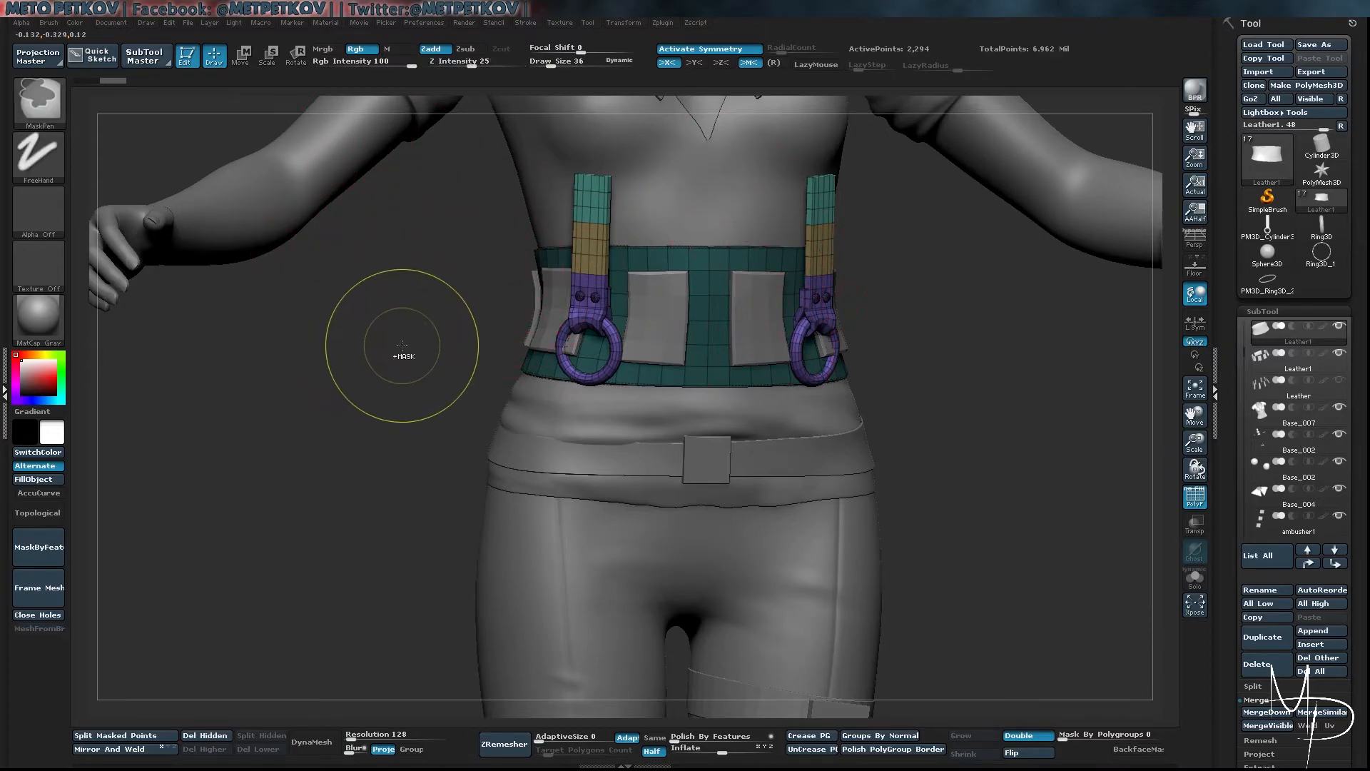
pyautogui.hotkey('ctrl', 'z')
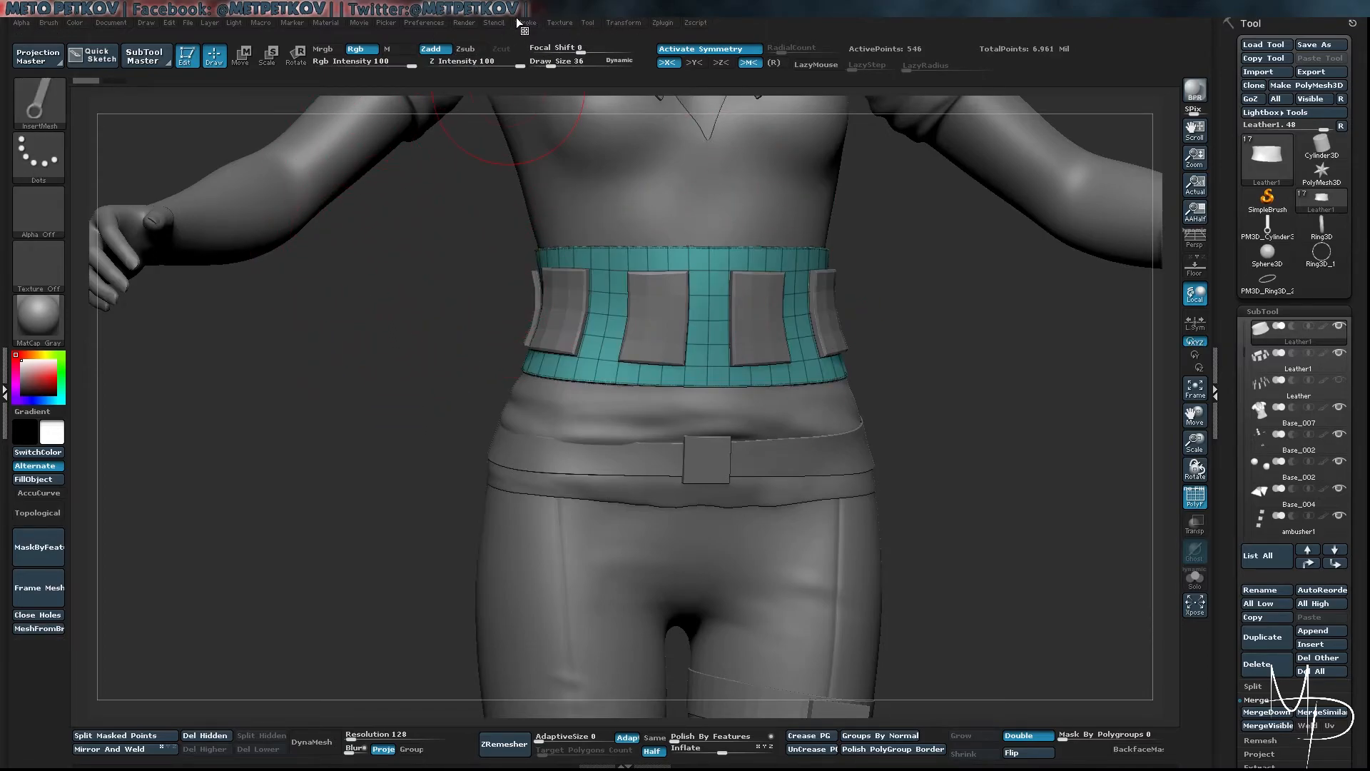
# Enable Curve Mode for the InsertMesh brush and draw a test strap down the center front from the corset
pyautogui.click(523, 23)
pyautogui.click(556, 212)
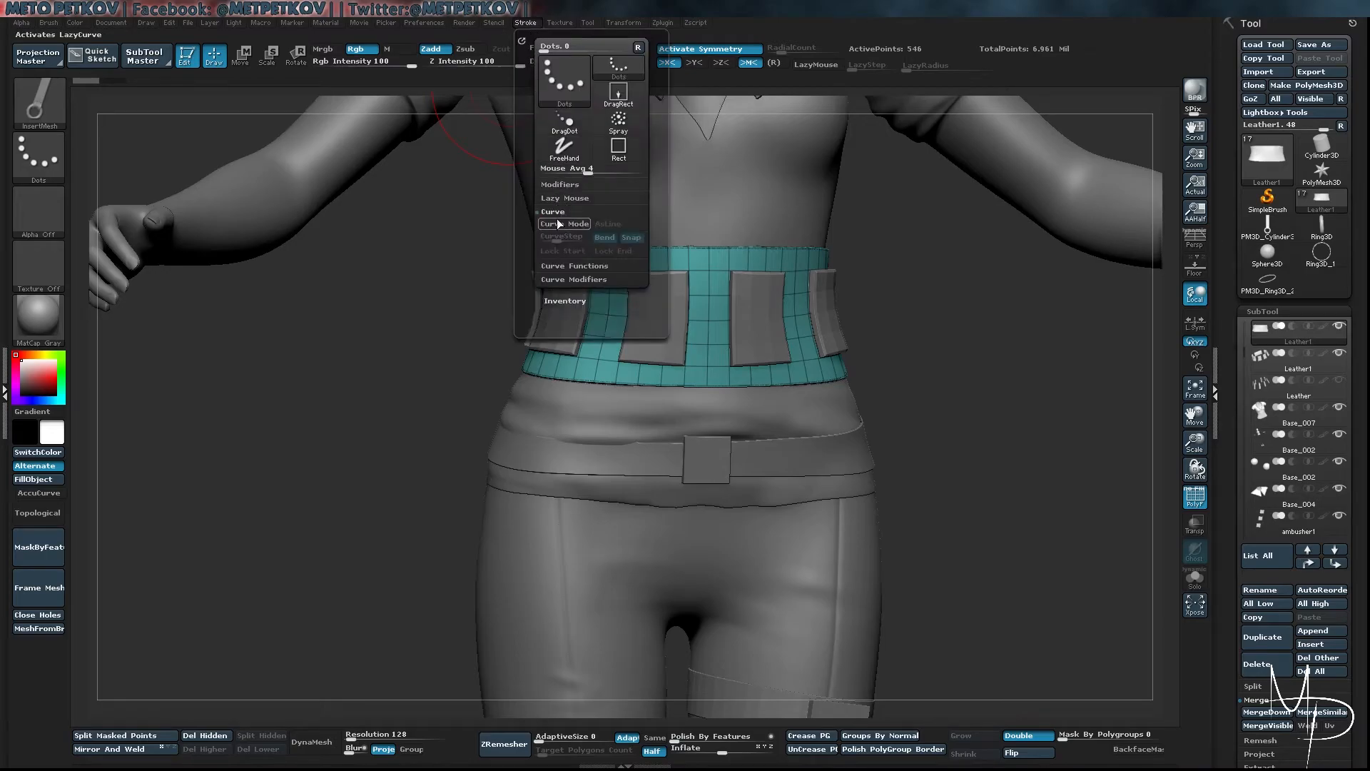
pyautogui.click(563, 224)
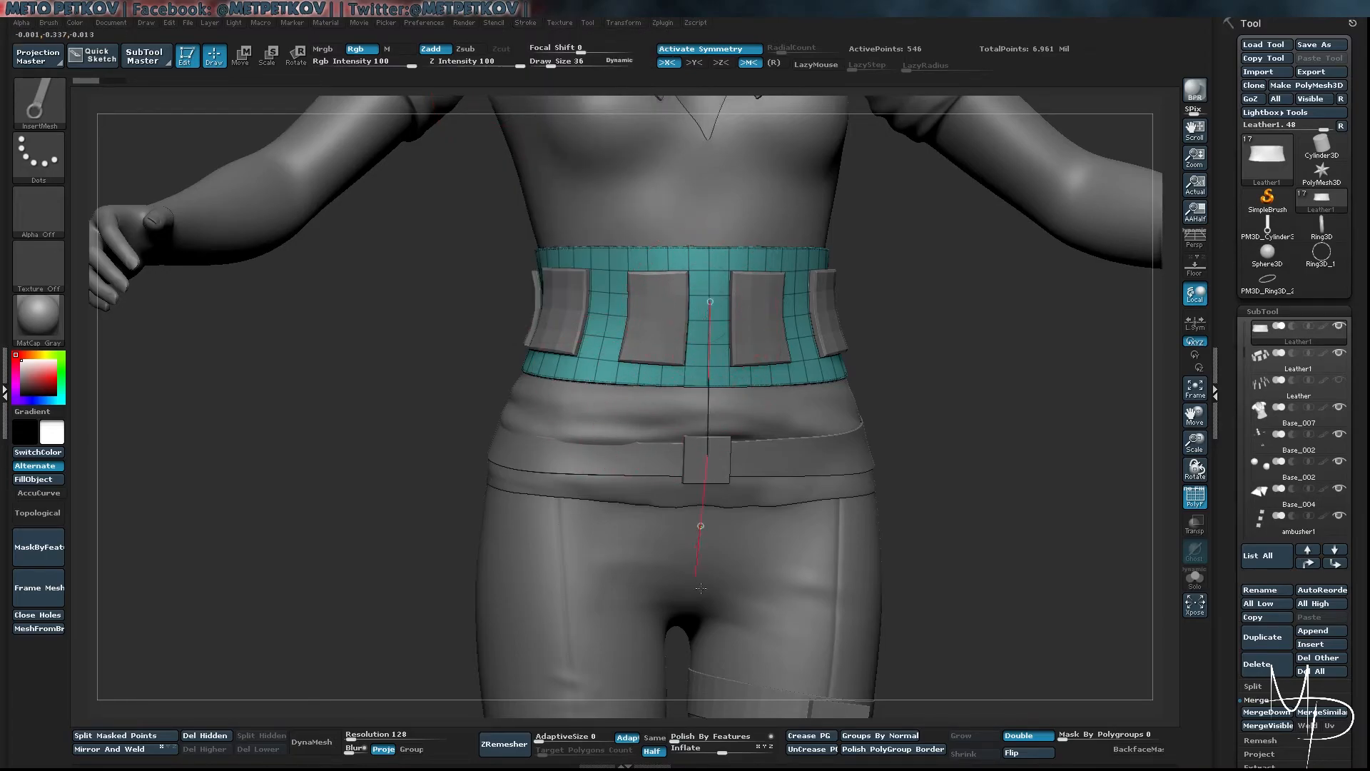
pyautogui.moveTo(701, 589); pyautogui.dragTo(698, 582)
pyautogui.moveTo(281, 518); pyautogui.dragTo(276, 492)
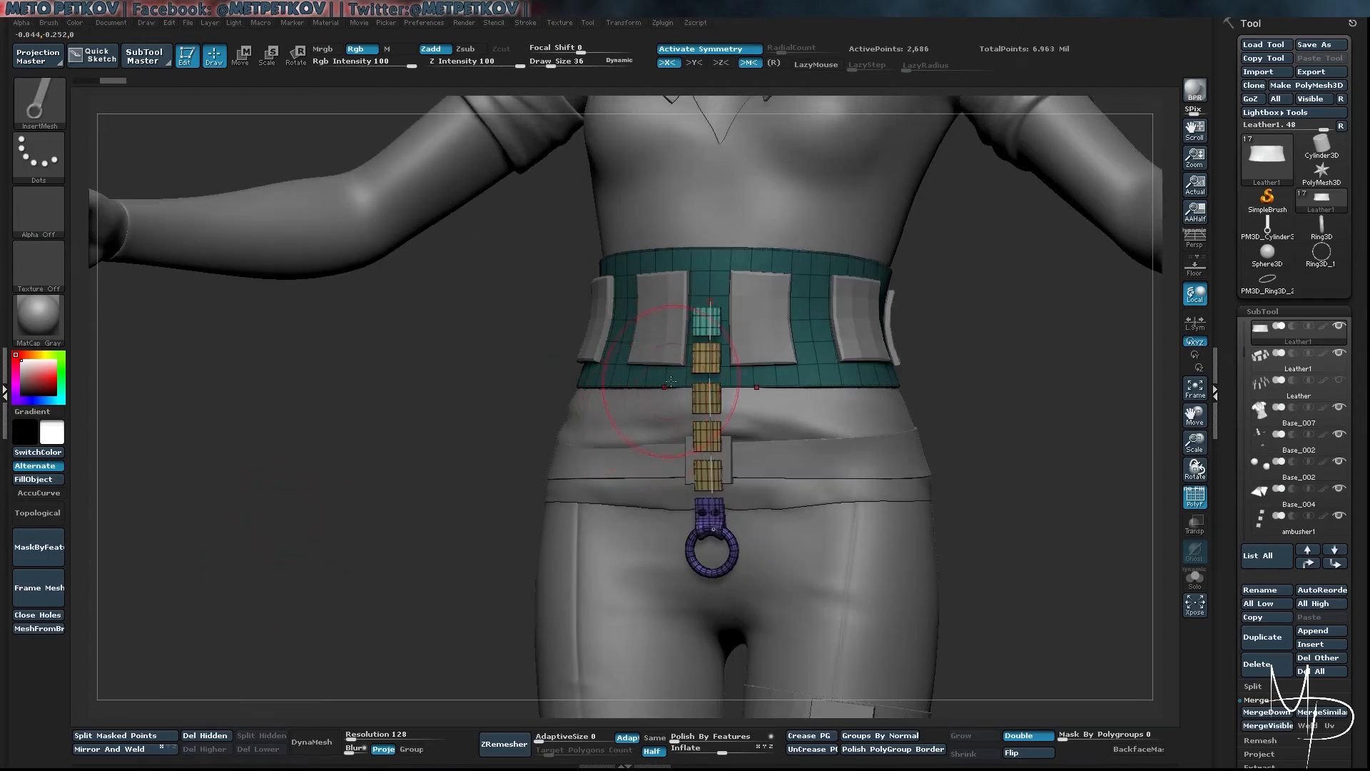
# Dock the Brush palette in the side tray, enable Weld Points in its Modifiers, and undo the center test strap
pyautogui.click(5, 427)
pyautogui.click(198, 23)
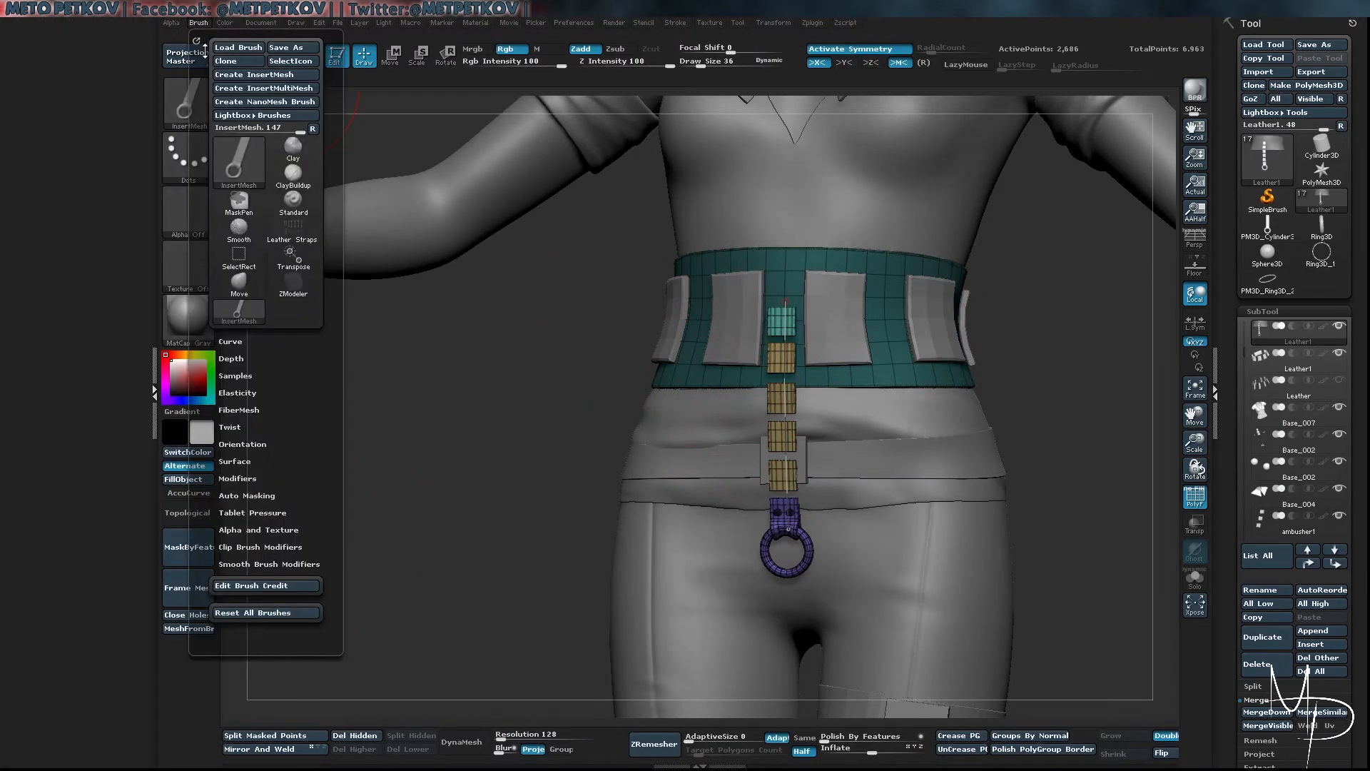
pyautogui.moveTo(195, 39); pyautogui.dragTo(72, 43)
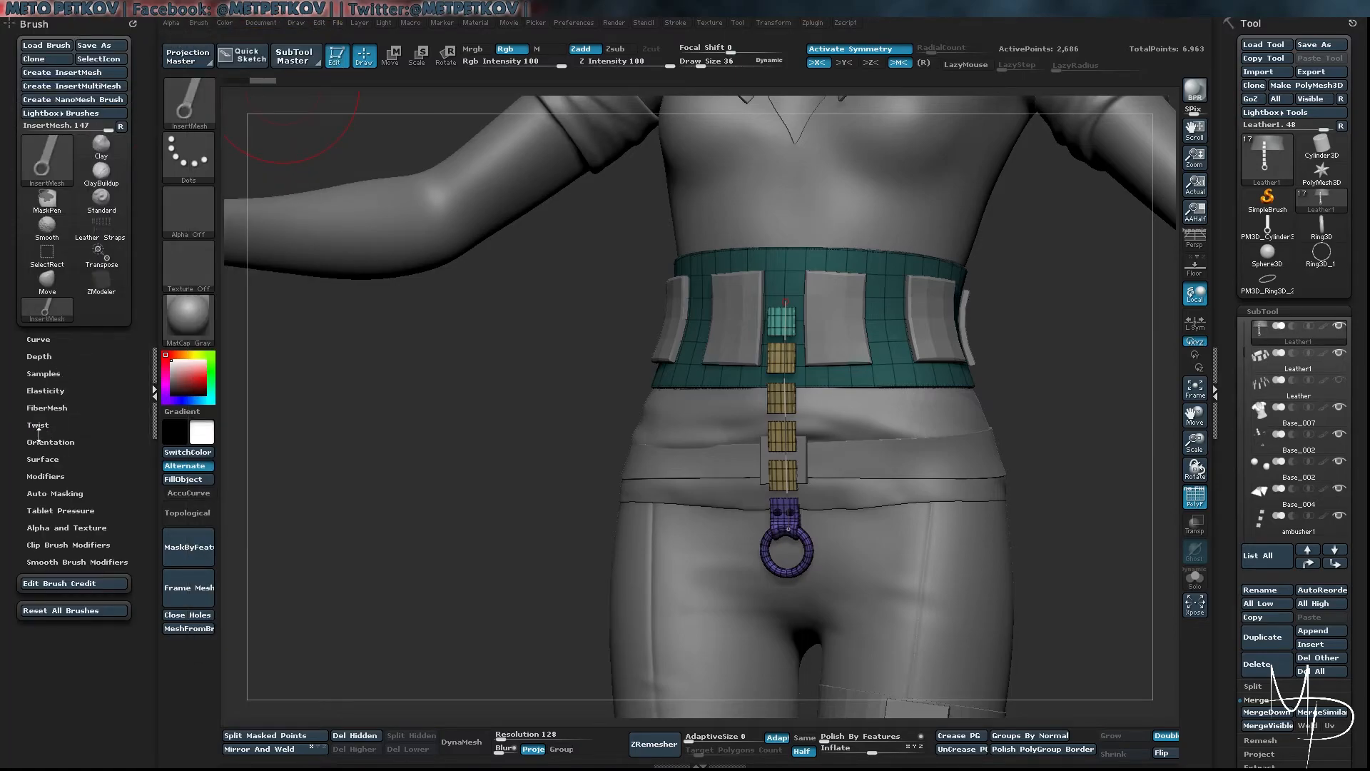
pyautogui.click(46, 477)
pyautogui.moveTo(90, 477); pyautogui.dragTo(90, 125)
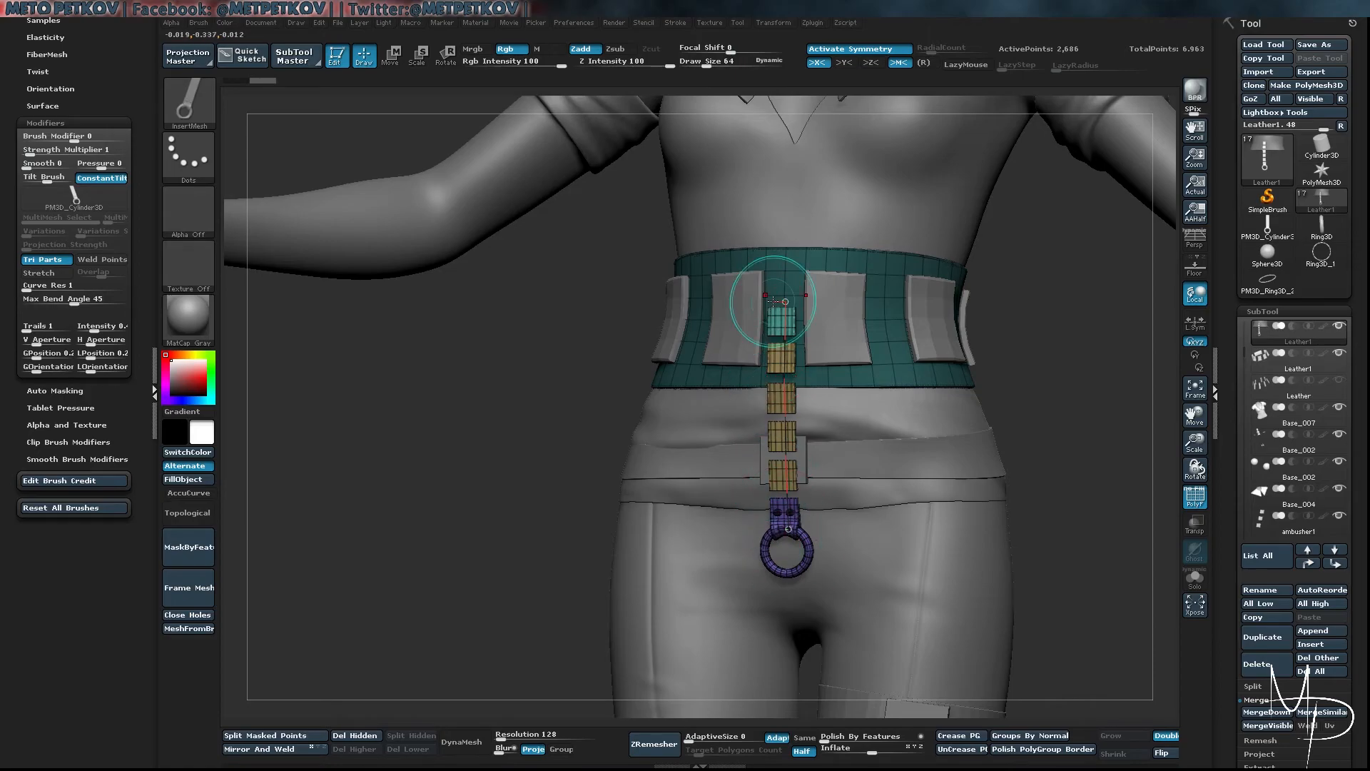
pyautogui.click(97, 263)
pyautogui.moveTo(443, 422); pyautogui.dragTo(499, 419)
pyautogui.hotkey('ctrl', 'z')
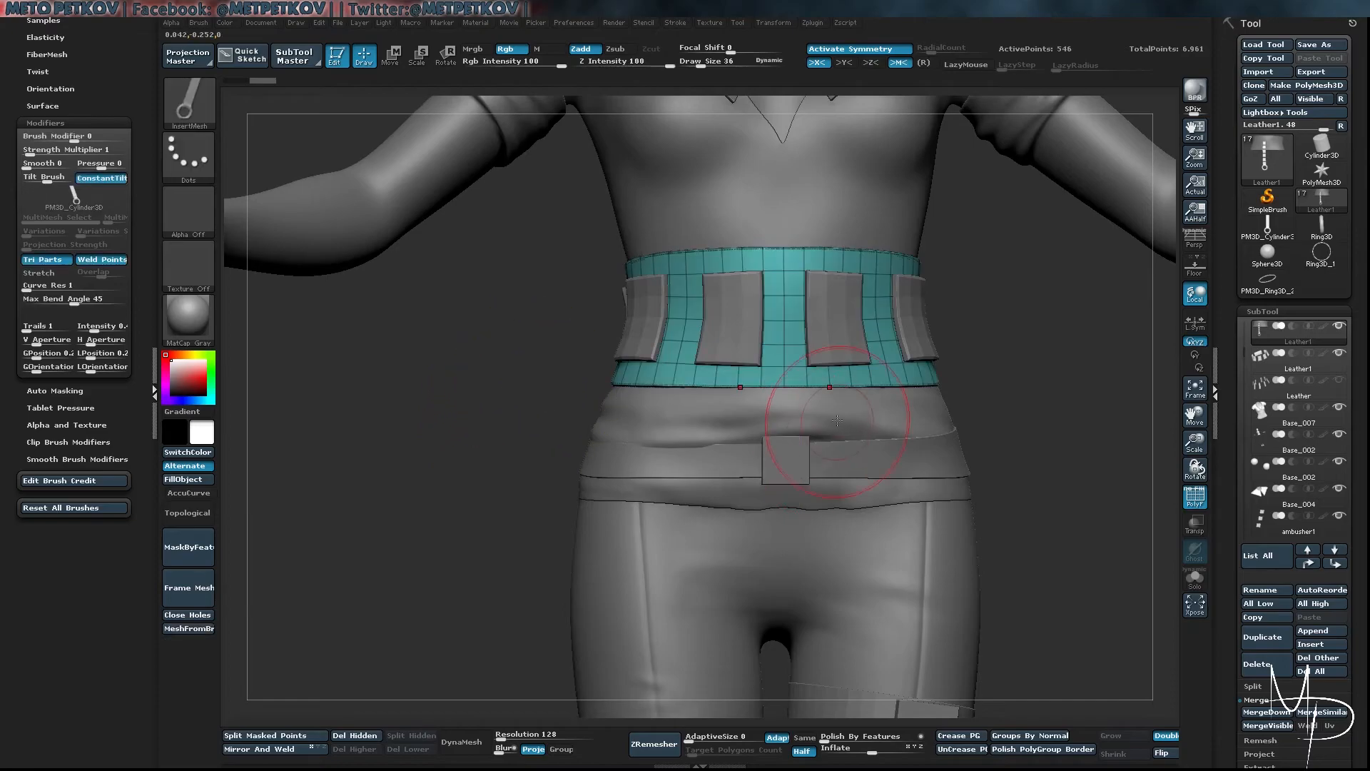
# Try a welded curve strap from the corset's lower edge beside a front panel, and undo it
pyautogui.moveTo(992, 390); pyautogui.dragTo(921, 364)
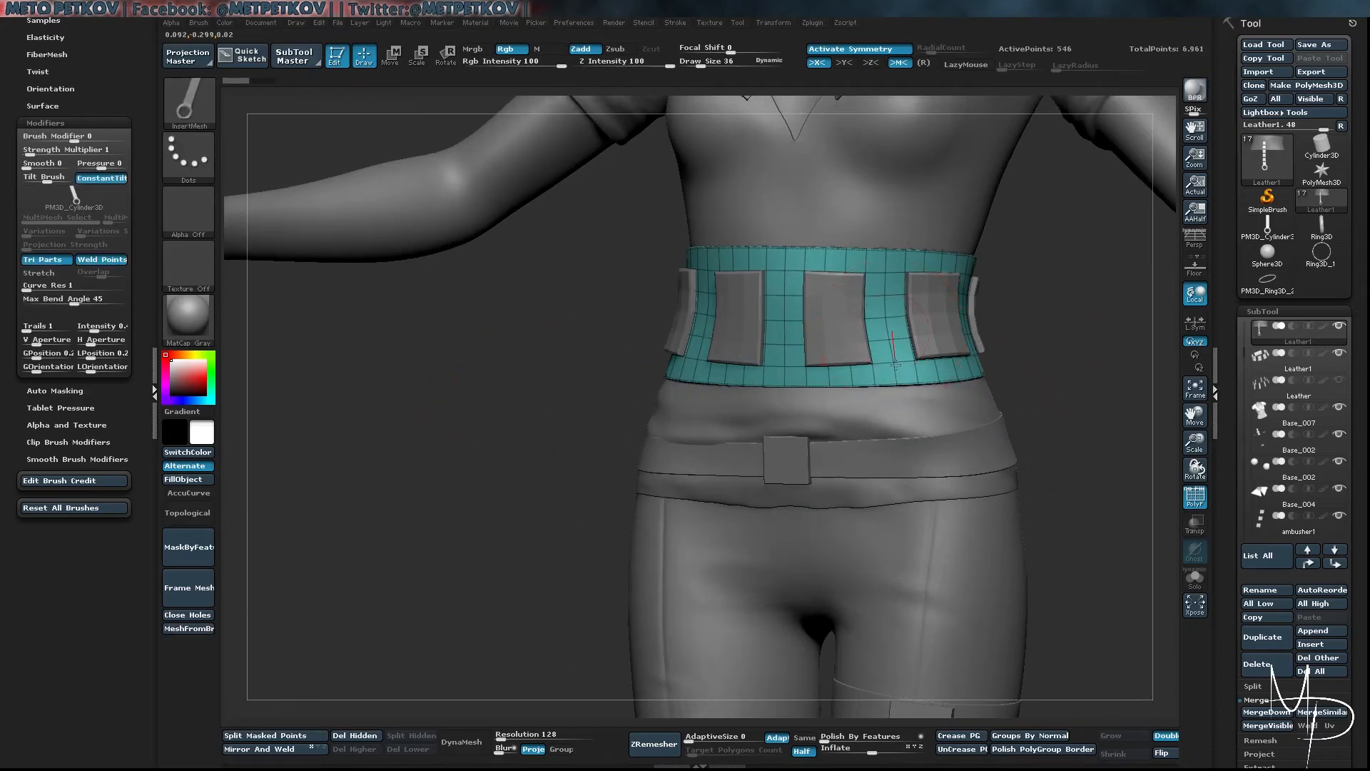
pyautogui.moveTo(908, 484); pyautogui.dragTo(909, 487)
pyautogui.moveTo(1077, 422)
pyautogui.keyDown('alt'); pyautogui.mouseDown()
pyautogui.moveTo(1017, 415)
pyautogui.moveTo(1102, 510)
pyautogui.mouseUp(); pyautogui.keyUp('alt')
pyautogui.moveTo(1102, 339); pyautogui.dragTo(1069, 325)
pyautogui.hotkey('ctrl', 'z')
# Adjust the draw size to 28 through trial strokes and draw a mirrored pair of straps from the corset's lower front edge
pyautogui.press('space')
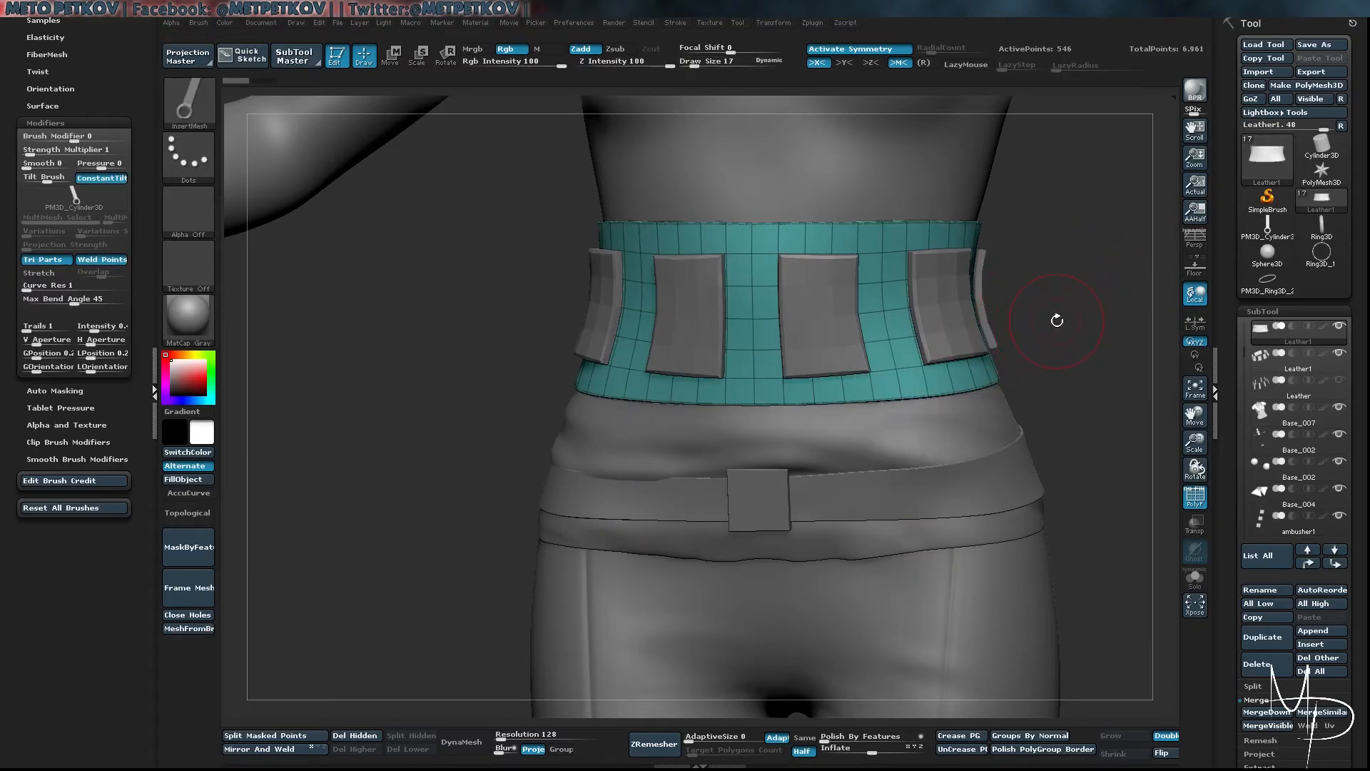
pyautogui.moveTo(925, 500); pyautogui.dragTo(932, 501)
pyautogui.hotkey('ctrl', 'z')
pyautogui.press('space')
pyautogui.moveTo(901, 378)
pyautogui.mouseDown()
pyautogui.moveTo(936, 539)
pyautogui.moveTo(898, 370)
pyautogui.moveTo(933, 526)
pyautogui.mouseUp()
pyautogui.hotkey('ctrl', 'z')
pyautogui.press('space')
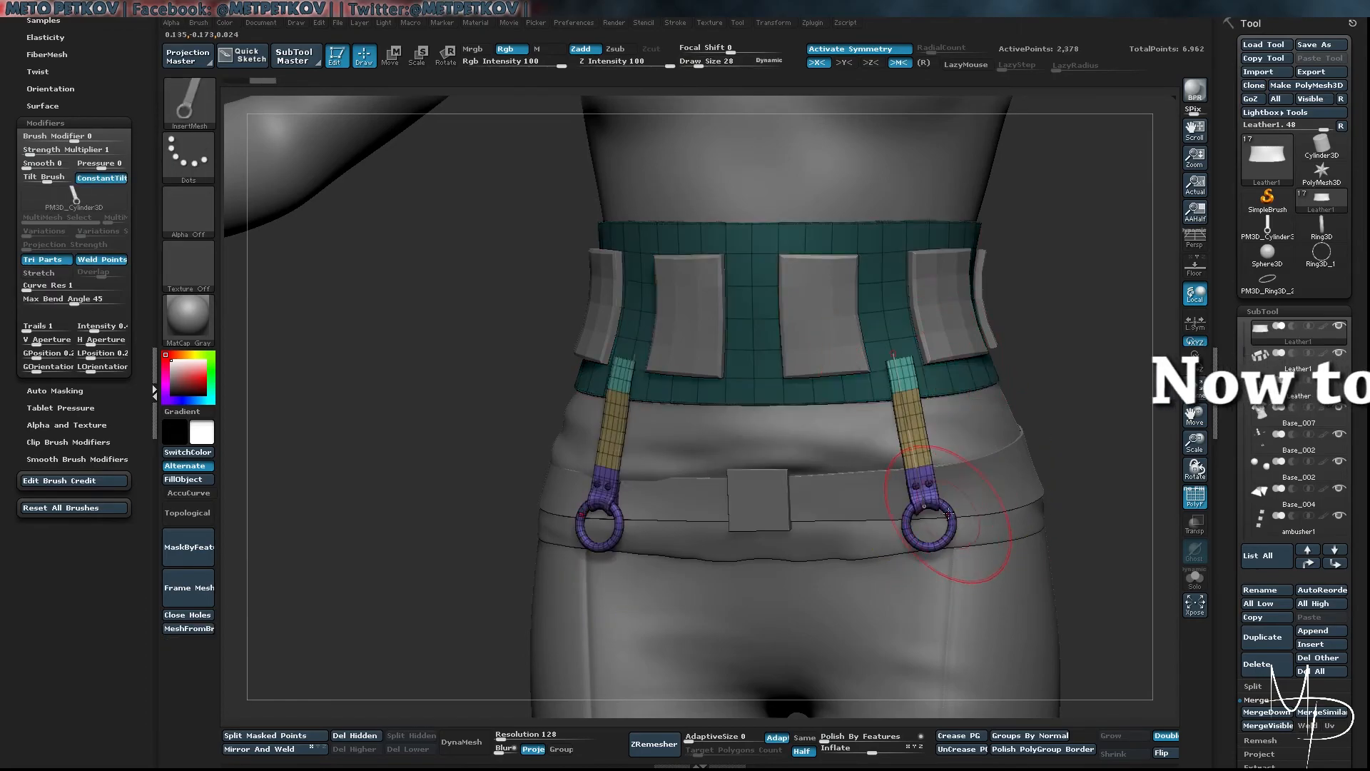
pyautogui.hotkey('ctrl', 'z')
# Turn off symmetry, close the side tray, hide the polygroup wireframe and draw further straps around the corset's sides and back at draw size 28
pyautogui.moveTo(399, 357)
pyautogui.mouseDown()
pyautogui.moveTo(428, 360)
pyautogui.moveTo(414, 360)
pyautogui.mouseUp()
pyautogui.press('x')
pyautogui.click(155, 390)
pyautogui.hotkey('shift', 'f')
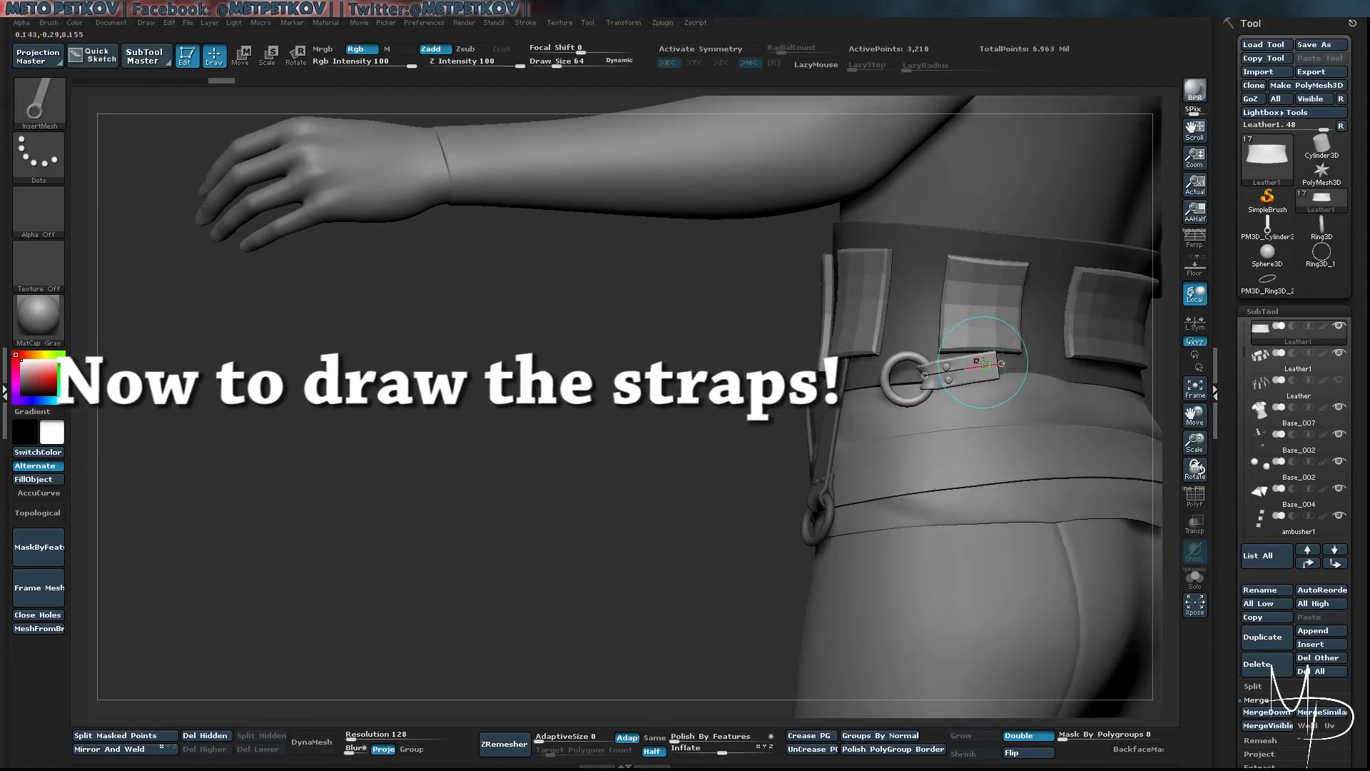
pyautogui.moveTo(796, 261); pyautogui.dragTo(809, 371)
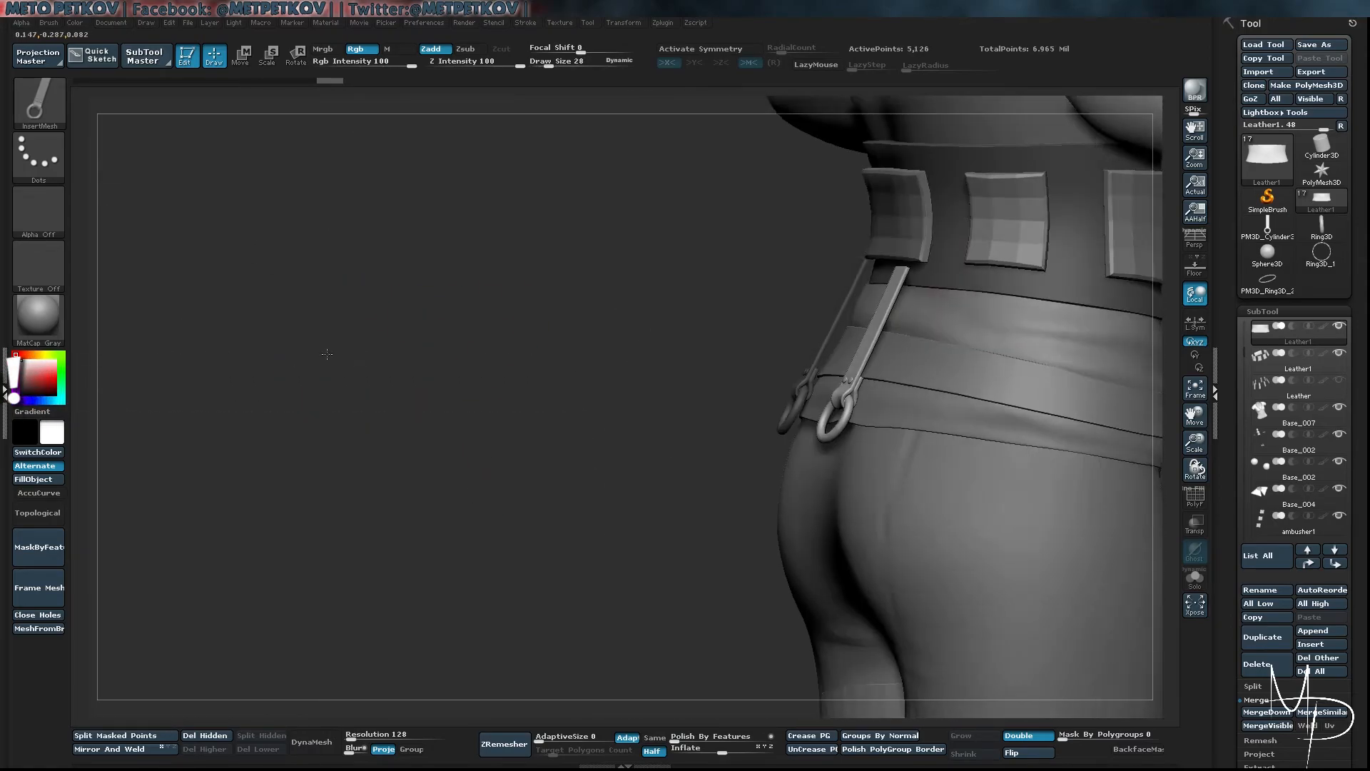
pyautogui.moveTo(1072, 262); pyautogui.dragTo(1062, 405)
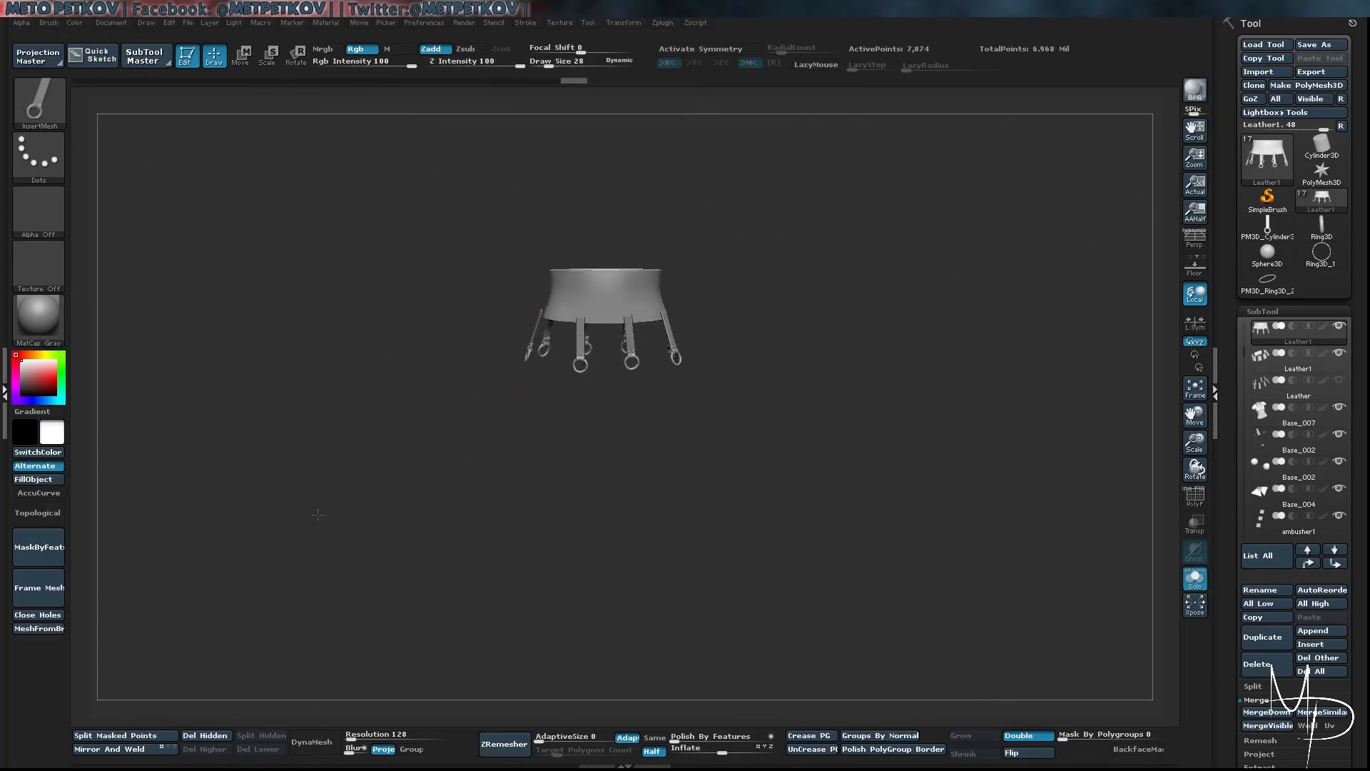
# Isolate the corset, hide its straps and split them off into a separate subtool
pyautogui.keyDown('alt'); pyautogui.moveTo(318, 514); pyautogui.dragTo(323, 607); pyautogui.keyUp('alt')
pyautogui.keyDown('ctrl'); pyautogui.keyDown('shift'); pyautogui.moveTo(893, 529); pyautogui.dragTo(205, 283); pyautogui.keyUp('shift'); pyautogui.keyUp('ctrl')
pyautogui.moveTo(456, 285); pyautogui.dragTo(362, 355)
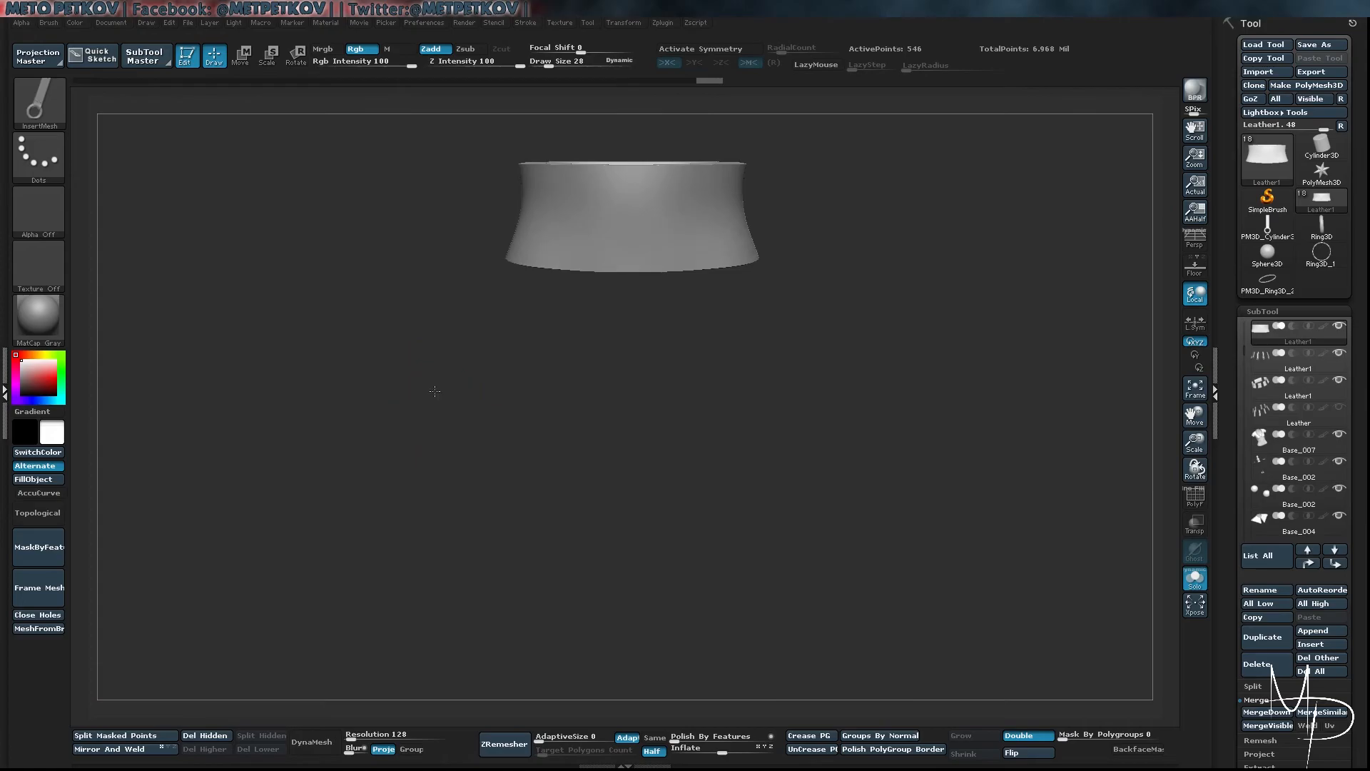
pyautogui.moveTo(431, 388); pyautogui.dragTo(705, 216)
pyautogui.moveTo(698, 85)
pyautogui.mouseDown()
pyautogui.moveTo(537, 80)
pyautogui.moveTo(707, 80)
pyautogui.mouseUp()
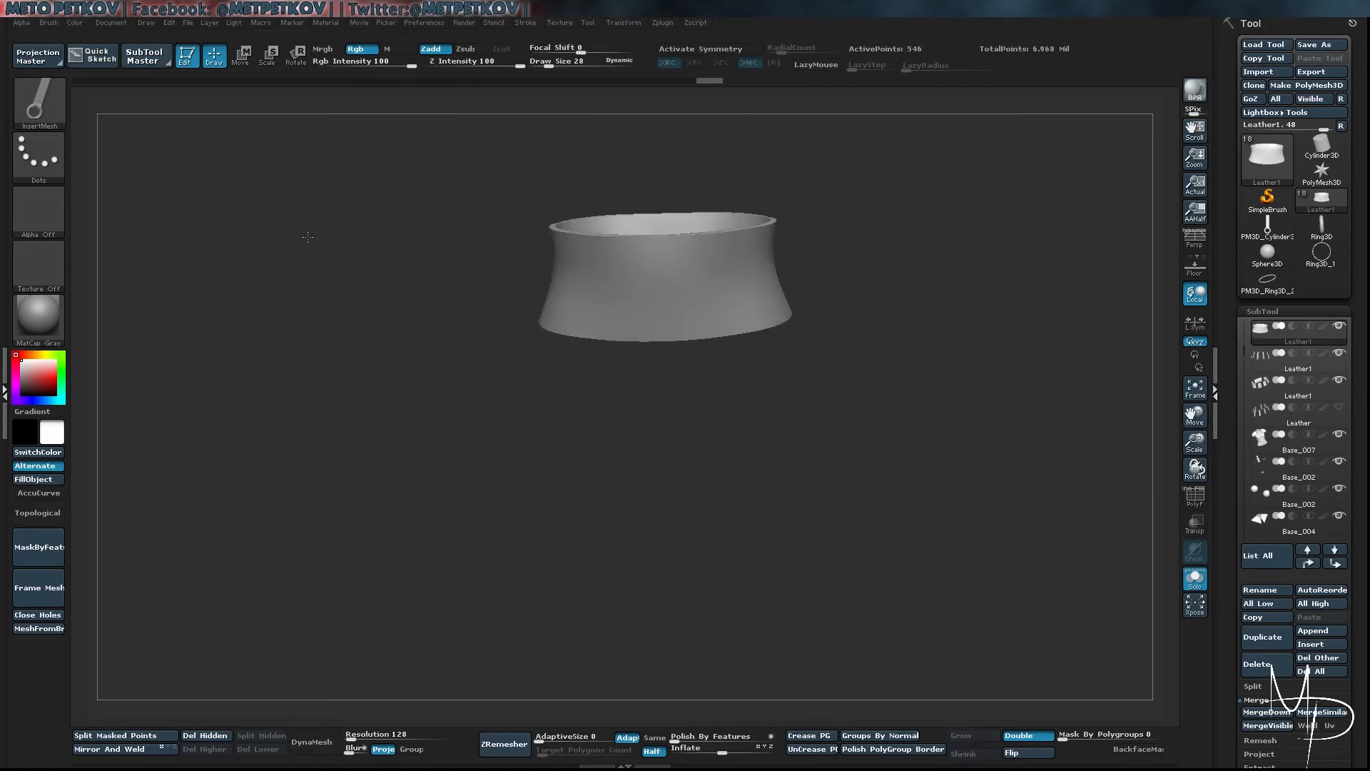
# Select the straps subtool, isolate one front strap and reposition it with the Transpose line
pyautogui.keyDown('ctrl'); pyautogui.keyDown('shift'); pyautogui.moveTo(673, 403); pyautogui.dragTo(761, 496); pyautogui.keyUp('shift'); pyautogui.keyUp('ctrl')
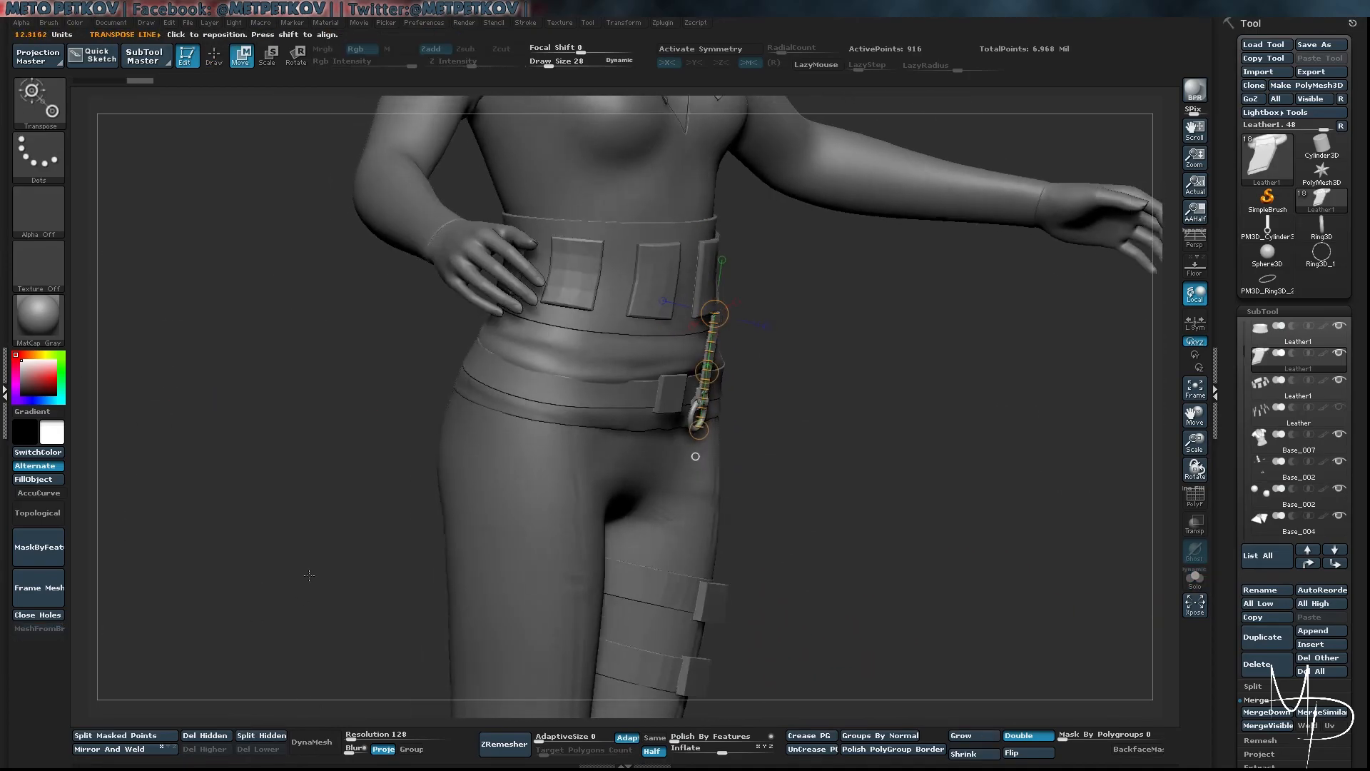
pyautogui.press('r')
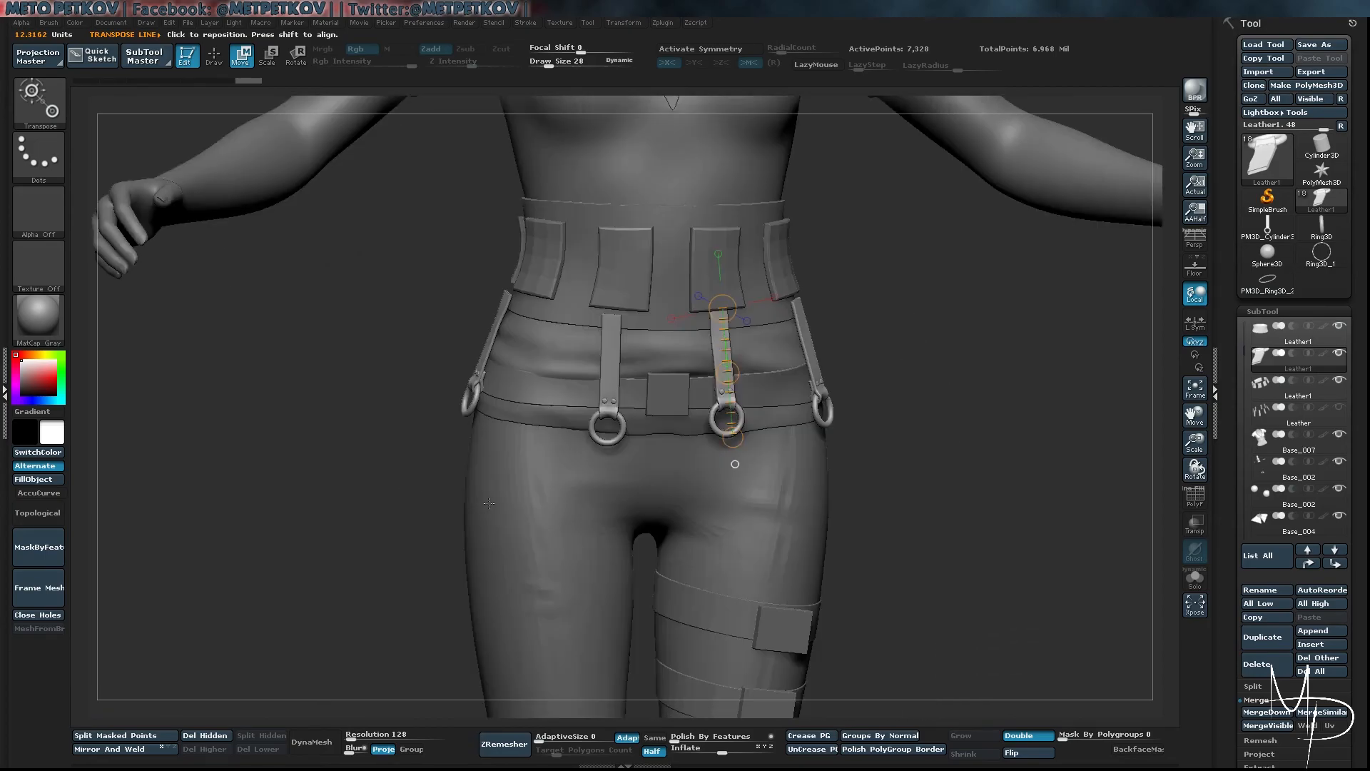
pyautogui.moveTo(106, 298); pyautogui.dragTo(146, 301)
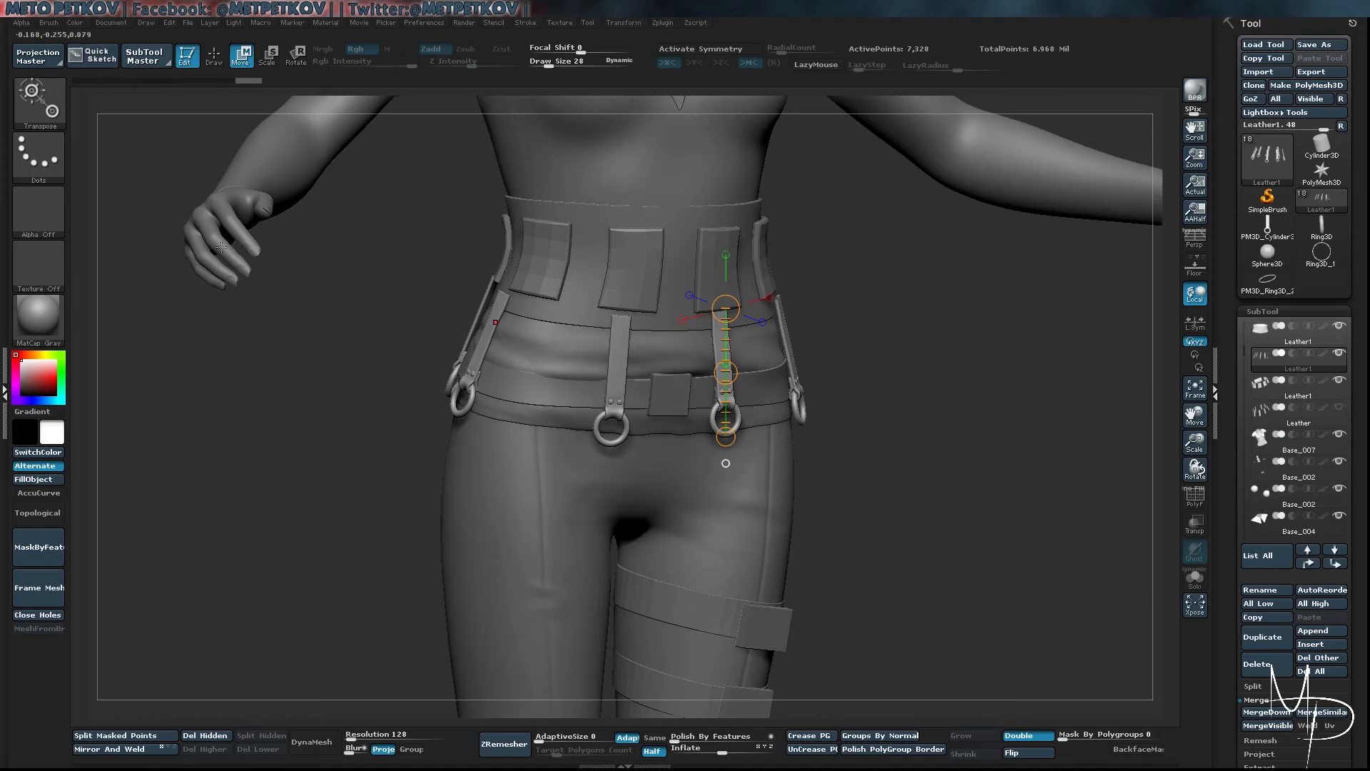
# Switch to the Move brush and fit the straps against the corset and hips, checking them from several angles
pyautogui.press('q')
pyautogui.moveTo(322, 345)
pyautogui.keyDown('shift'); pyautogui.mouseDown()
pyautogui.moveTo(208, 458)
pyautogui.moveTo(314, 453)
pyautogui.moveTo(269, 430)
pyautogui.mouseUp(); pyautogui.keyUp('shift')
pyautogui.moveTo(253, 431); pyautogui.dragTo(414, 414)
pyautogui.moveTo(295, 353); pyautogui.dragTo(371, 337)
pyautogui.moveTo(251, 373); pyautogui.dragTo(187, 359)
pyautogui.moveTo(287, 398); pyautogui.dragTo(297, 373)
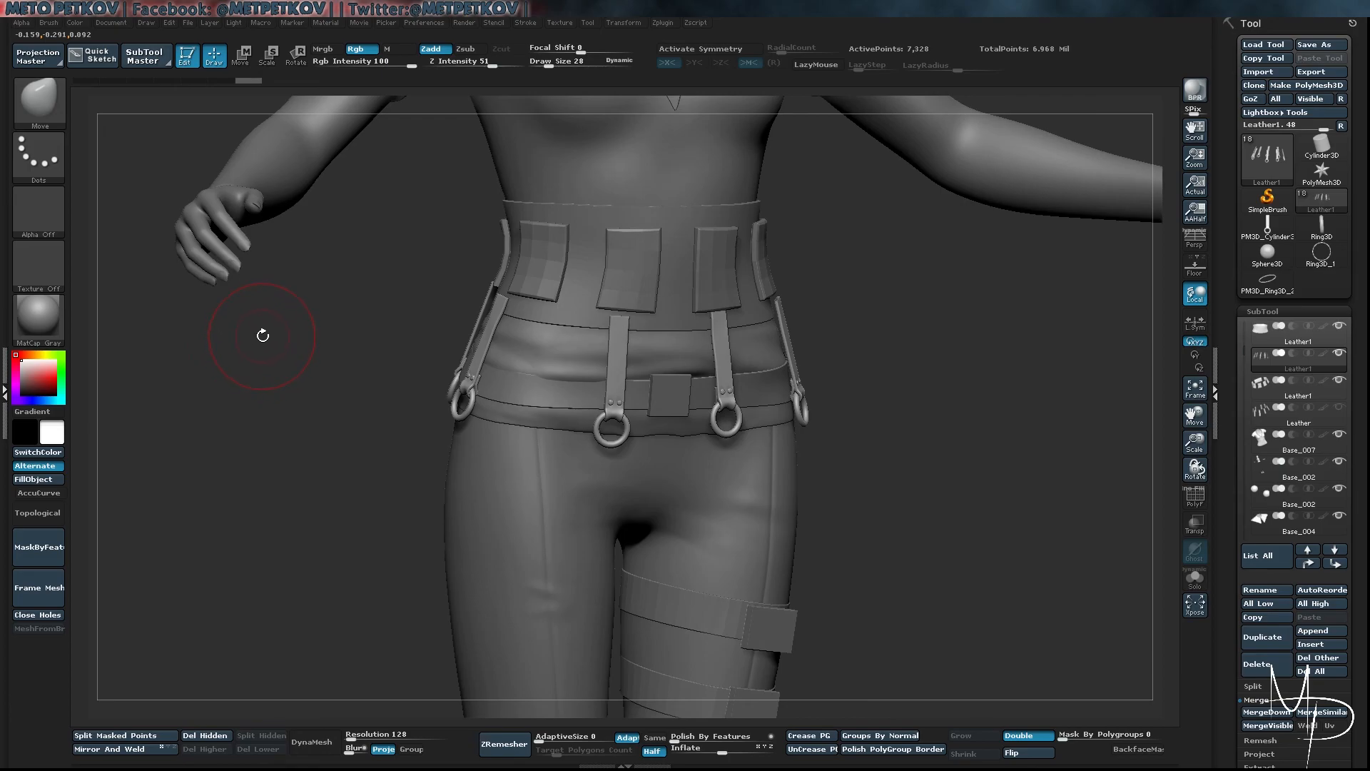
pyautogui.moveTo(269, 357); pyautogui.dragTo(338, 347)
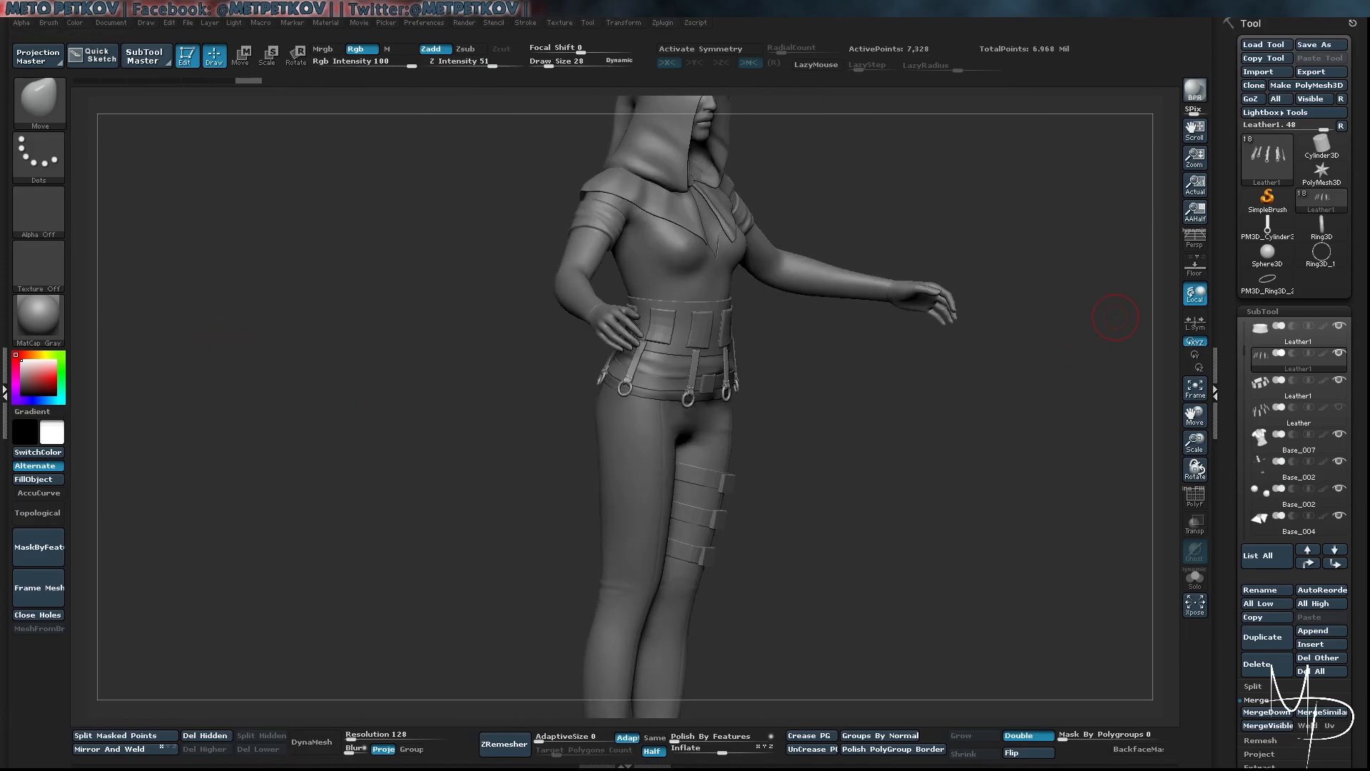